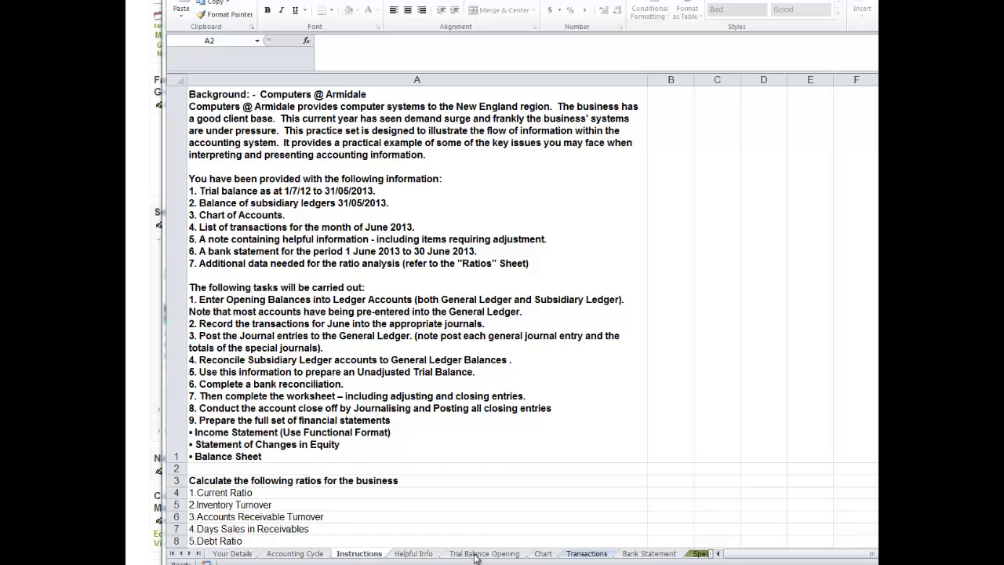
# Review the accounts on the Trial Balance Opening sheet and compare them with the account list on the Chart sheet.
pyautogui.click(474, 554)
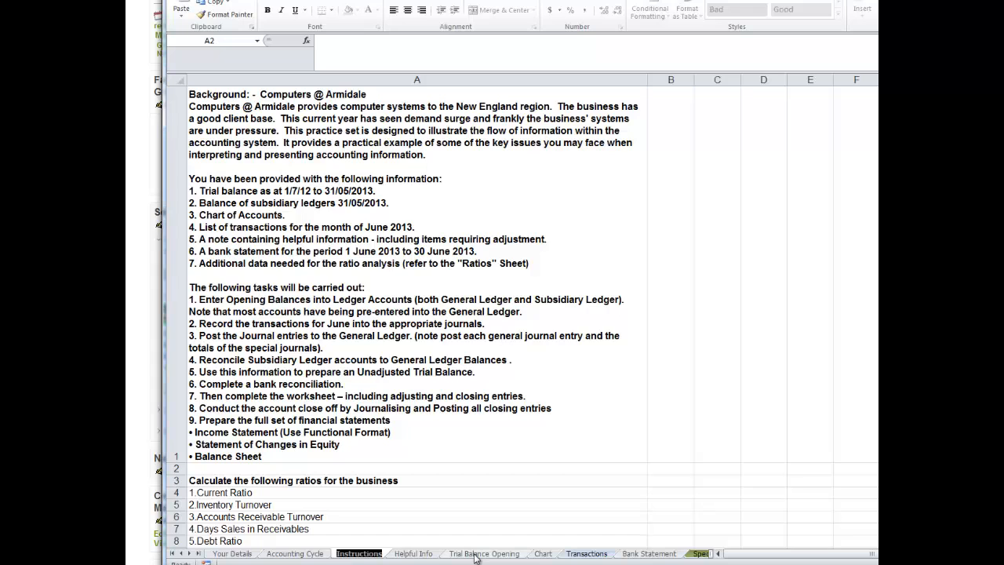
pyautogui.click(473, 554)
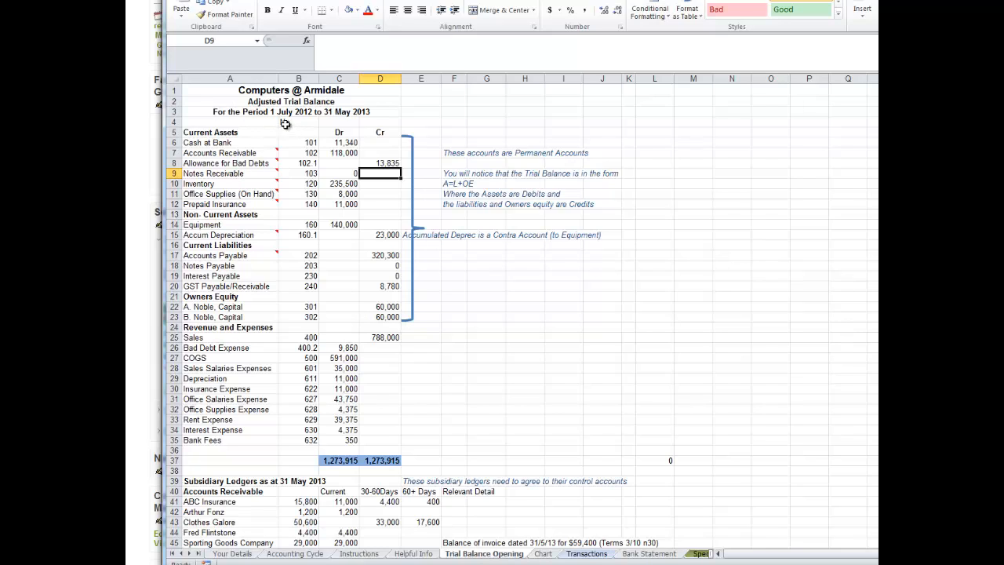
pyautogui.click(273, 222)
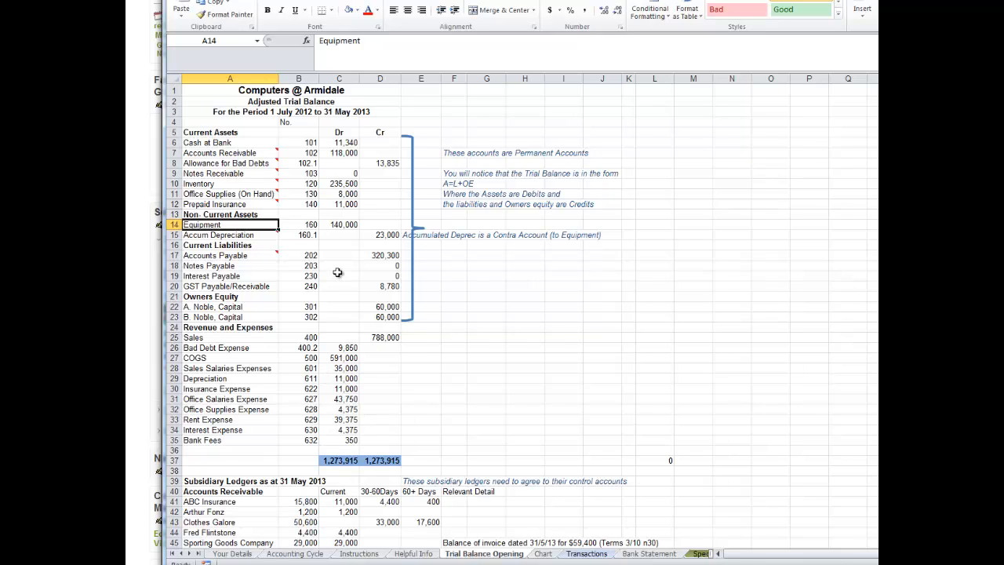
pyautogui.click(206, 144)
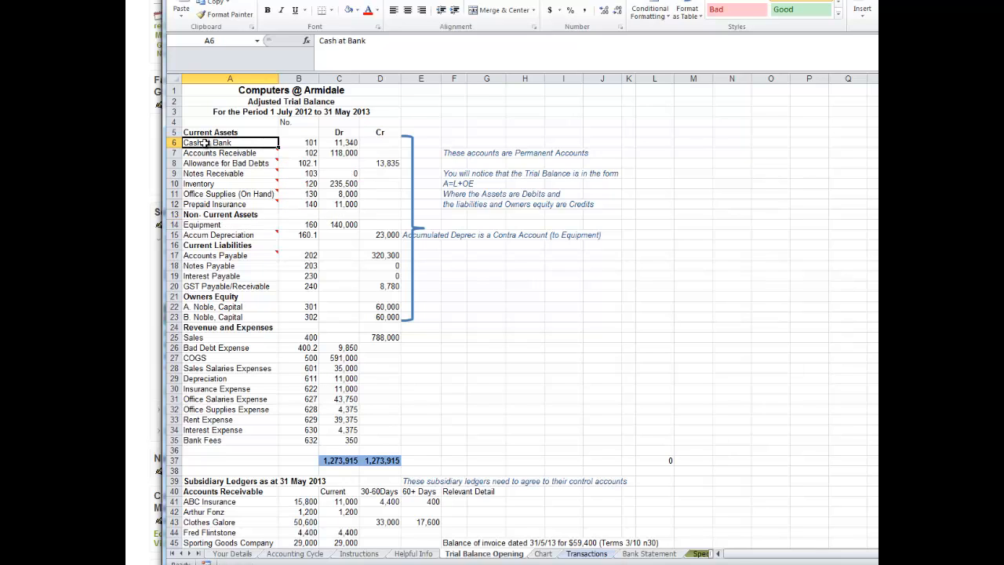
pyautogui.click(206, 154)
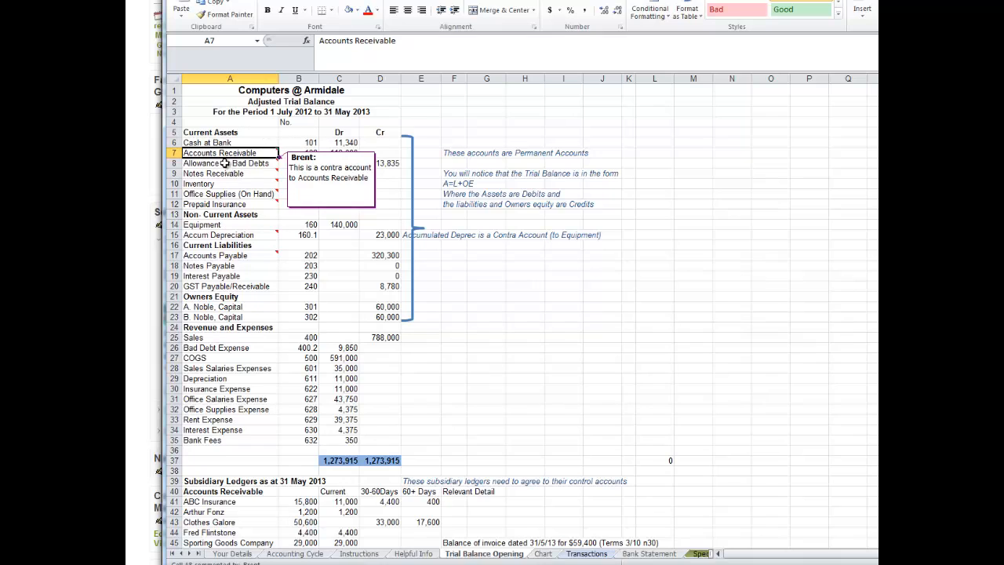
pyautogui.click(222, 162)
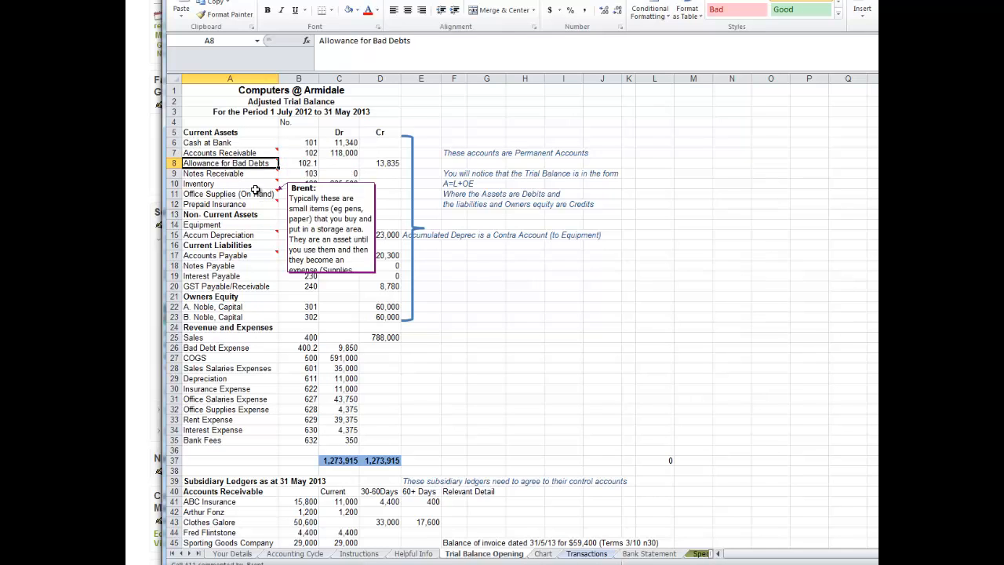
pyautogui.click(542, 553)
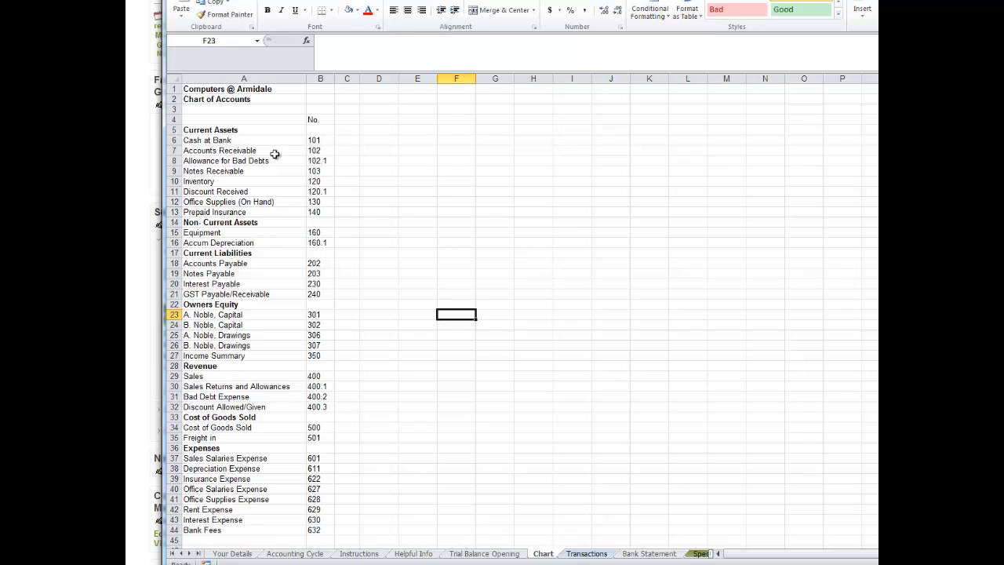
pyautogui.click(494, 556)
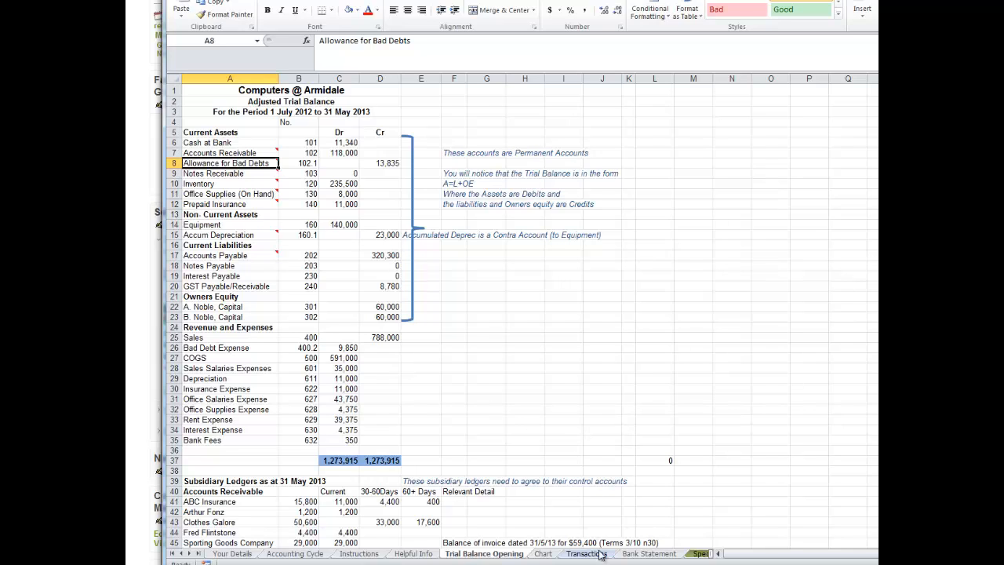
# Look through the workbook's sheets and view the steps on the Accounting Cycle sheet.
pyautogui.click(189, 553)
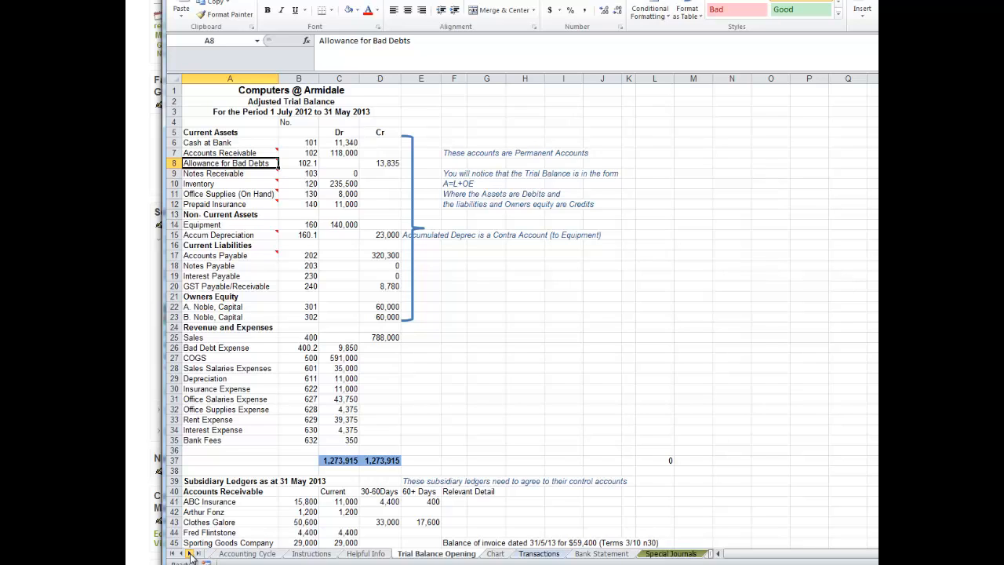
pyautogui.click(190, 553)
pyautogui.click(190, 553)
pyautogui.click(190, 553)
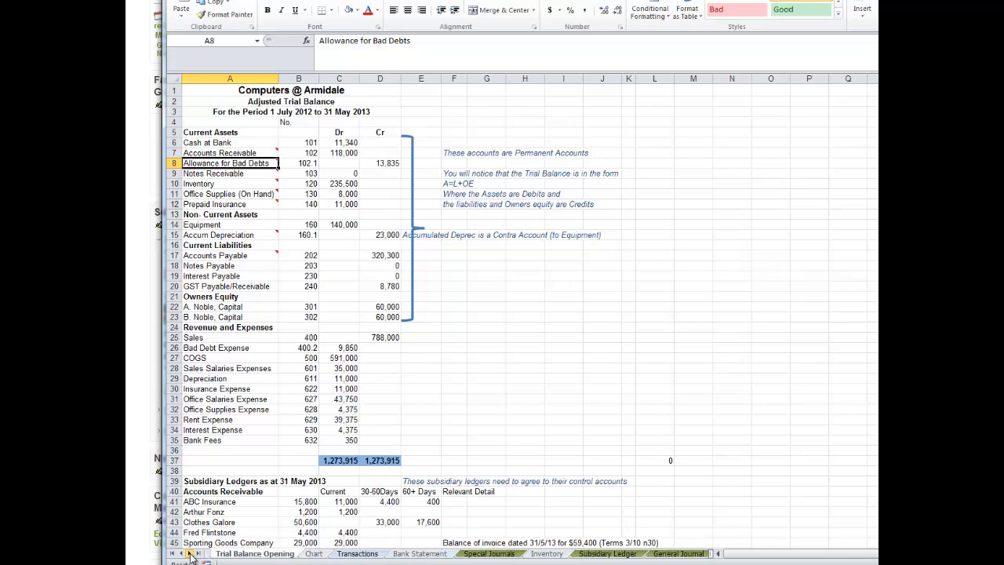
pyautogui.click(173, 553)
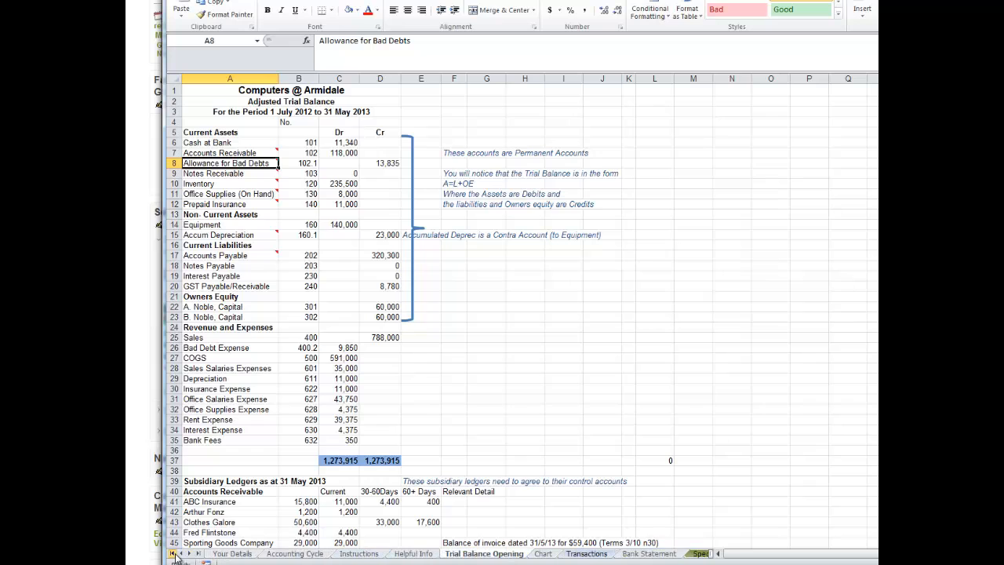
pyautogui.click(282, 553)
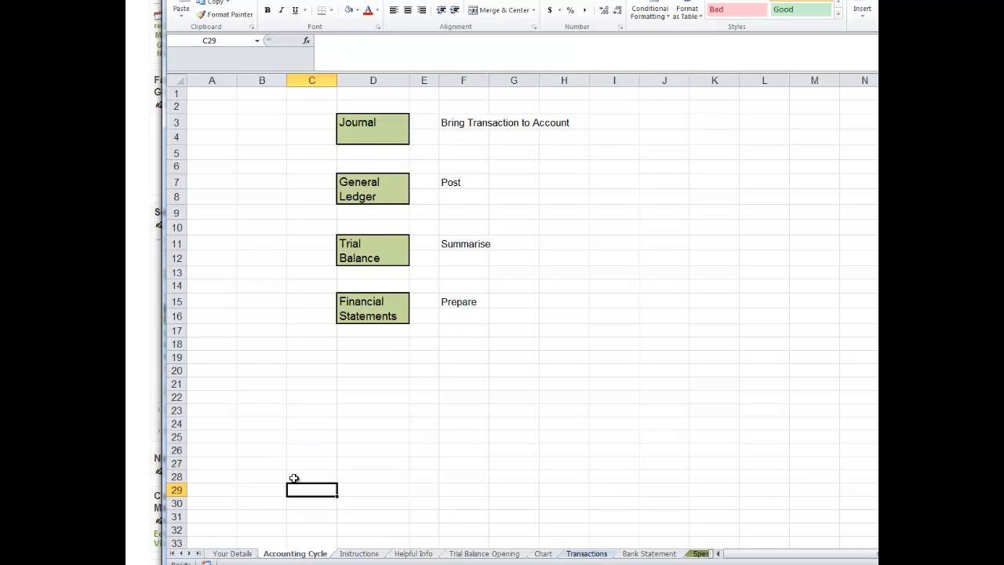
# Open the General Ledger sheet and move it directly after the Chart sheet in the workbook.
pyautogui.click(189, 553)
pyautogui.click(189, 554)
pyautogui.click(189, 553)
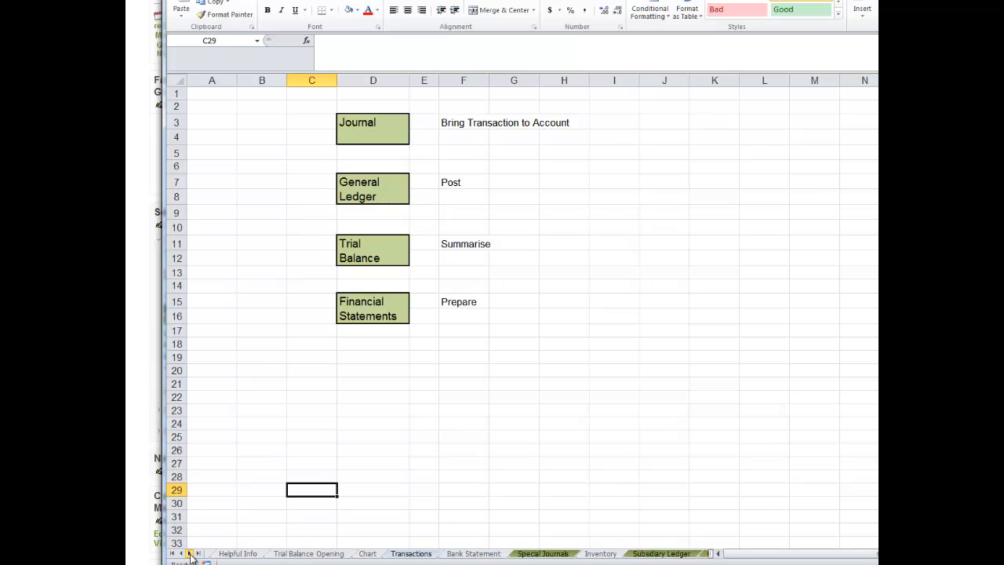
pyautogui.click(189, 554)
pyautogui.click(189, 553)
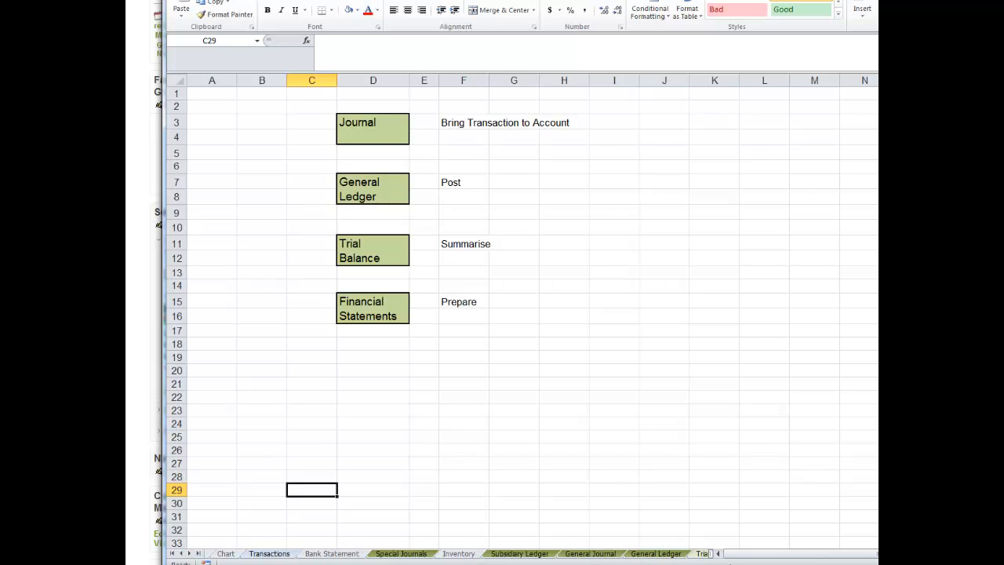
pyautogui.click(667, 556)
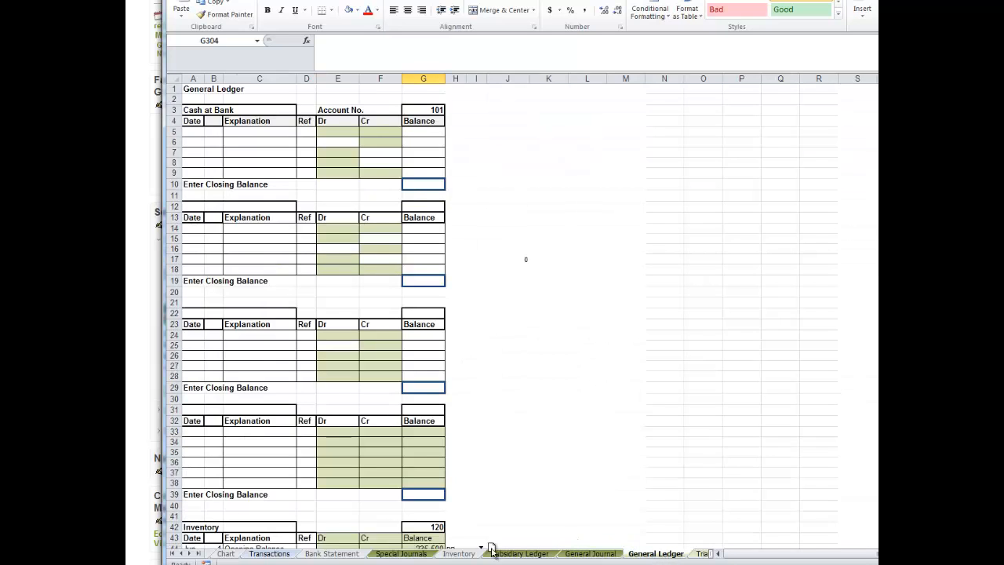
pyautogui.moveTo(491, 545); pyautogui.dragTo(288, 541)
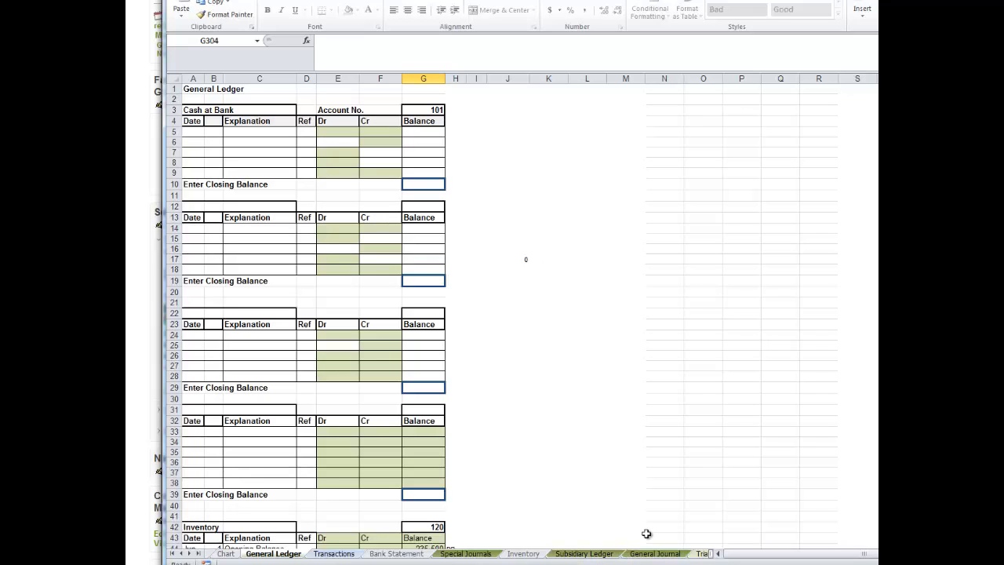
# Link the first ledger account's title in A3 to the Cash at Bank name in A6 of Trial Balance Opening.
pyautogui.click(191, 112)
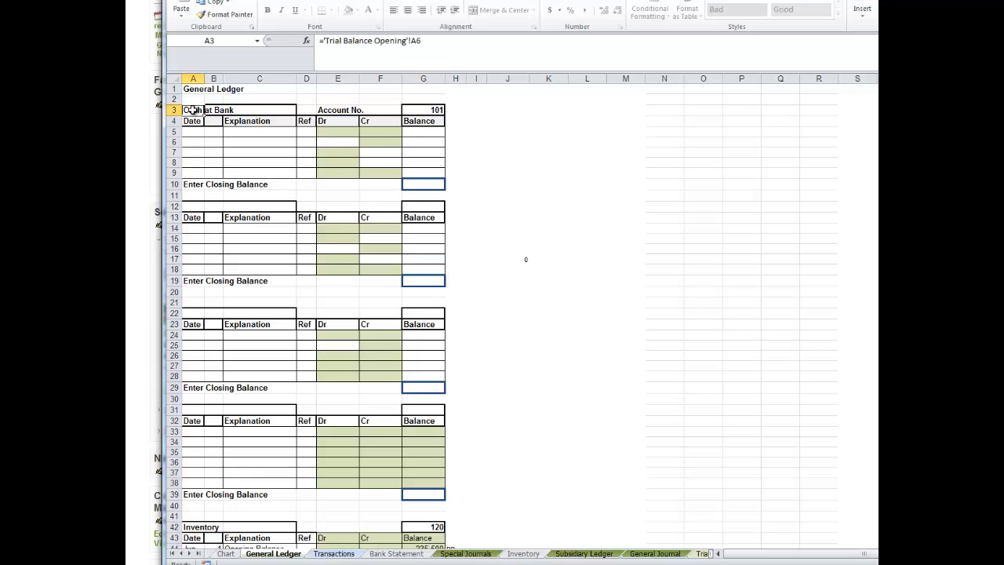
pyautogui.click(430, 113)
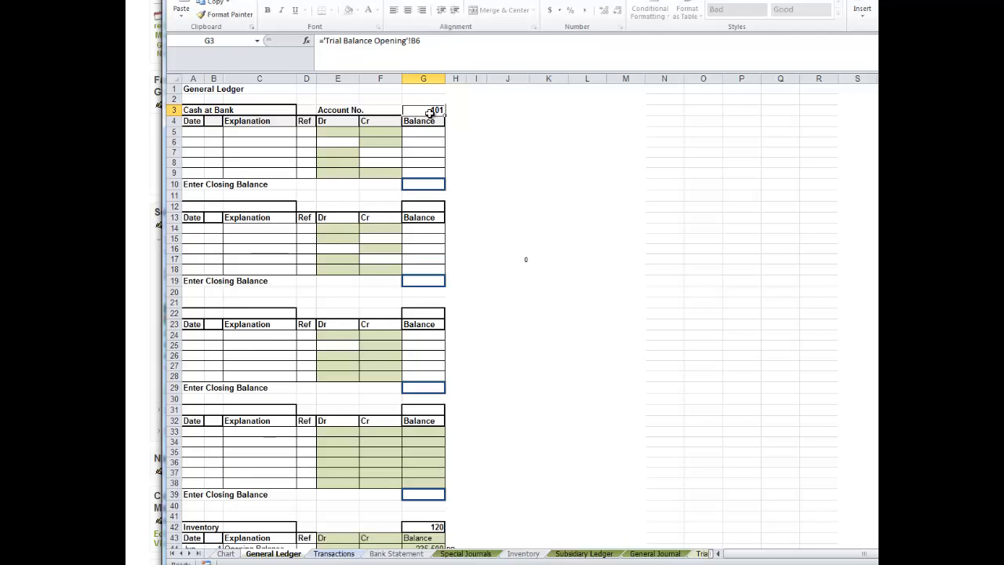
pyautogui.click(191, 109)
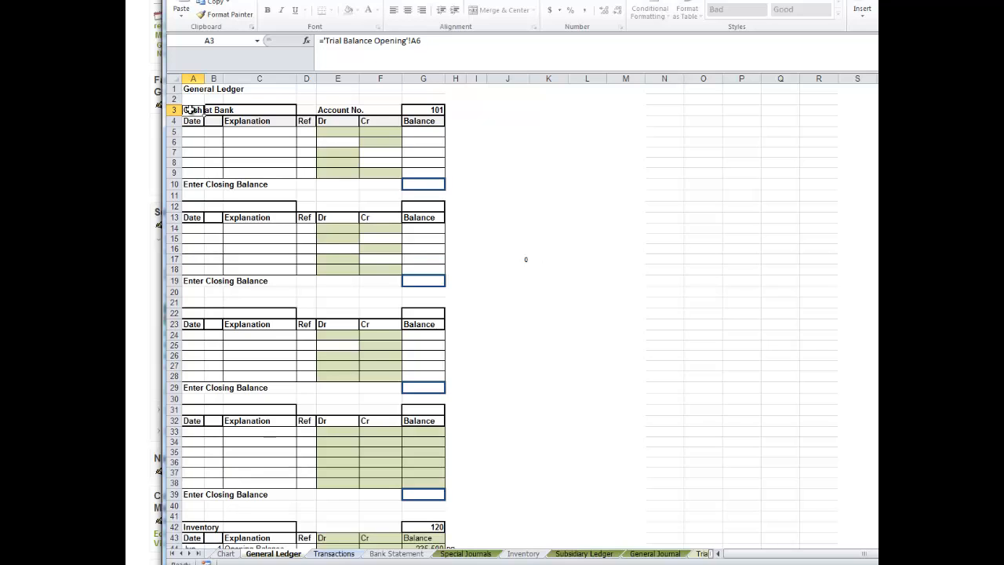
pyautogui.write('=')
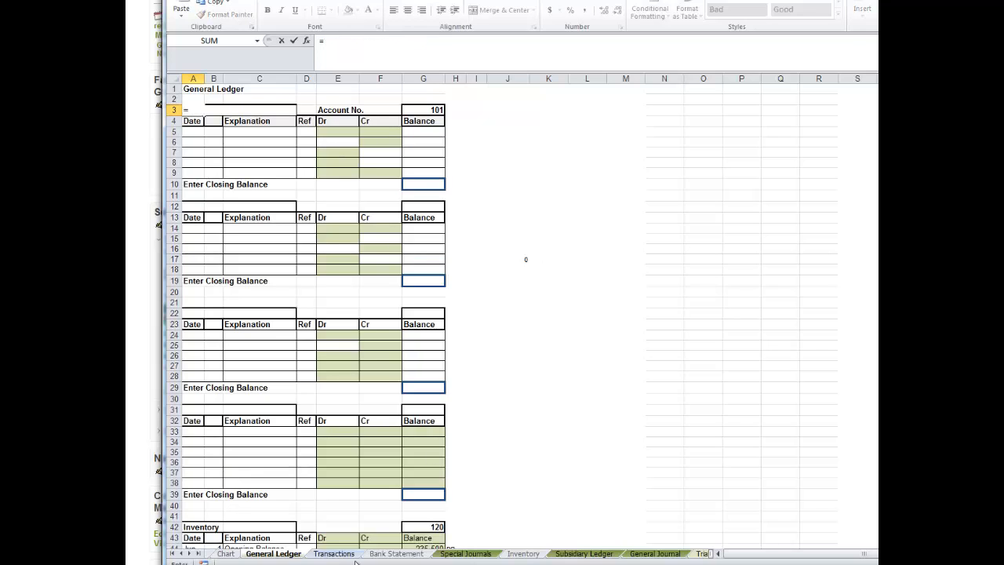
pyautogui.click(182, 553)
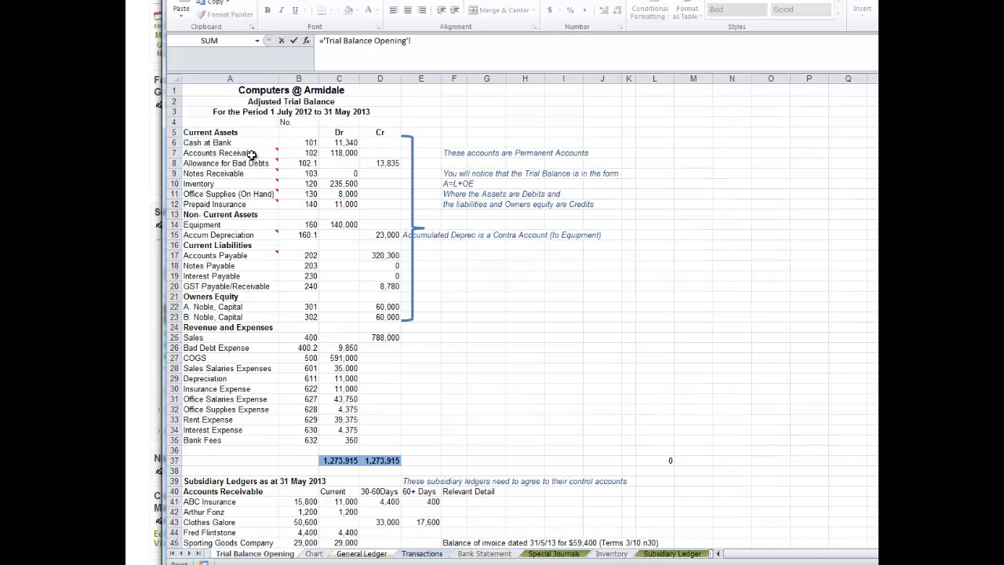
pyautogui.click(211, 143)
pyautogui.press('Return')
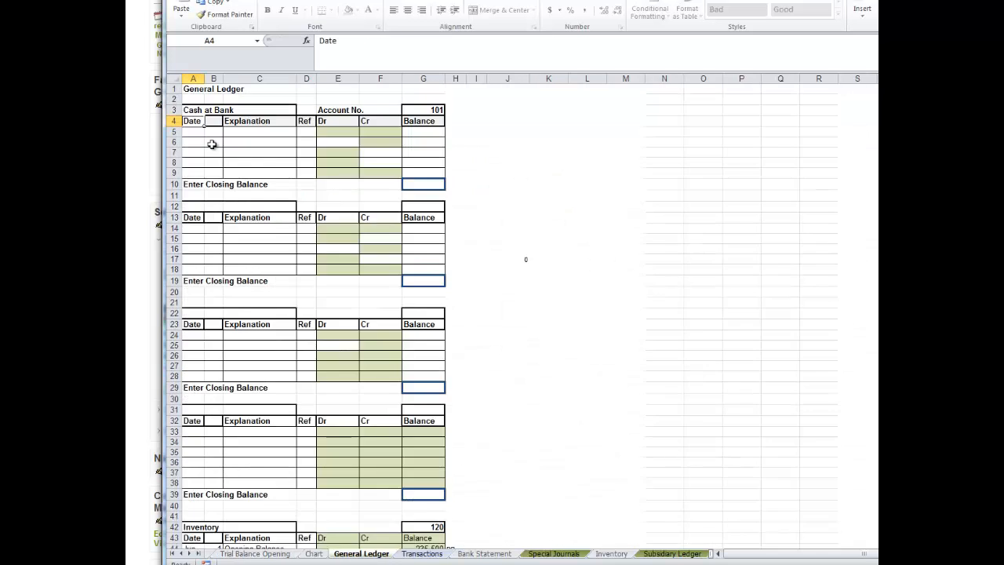
# Link the Cash at Bank ledger's account number in G3 to cell B6 of Trial Balance Opening.
pyautogui.click(429, 109)
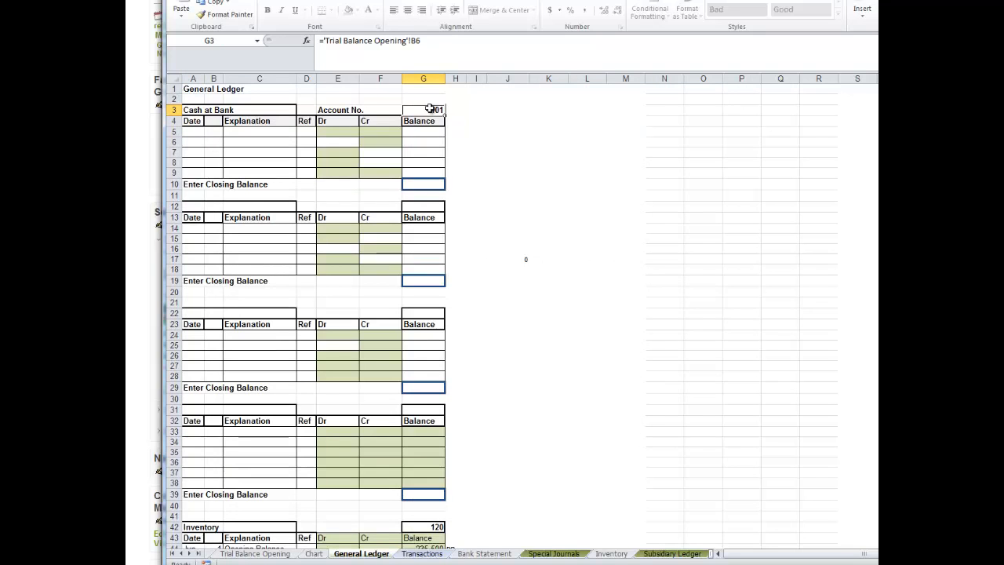
pyautogui.write('=')
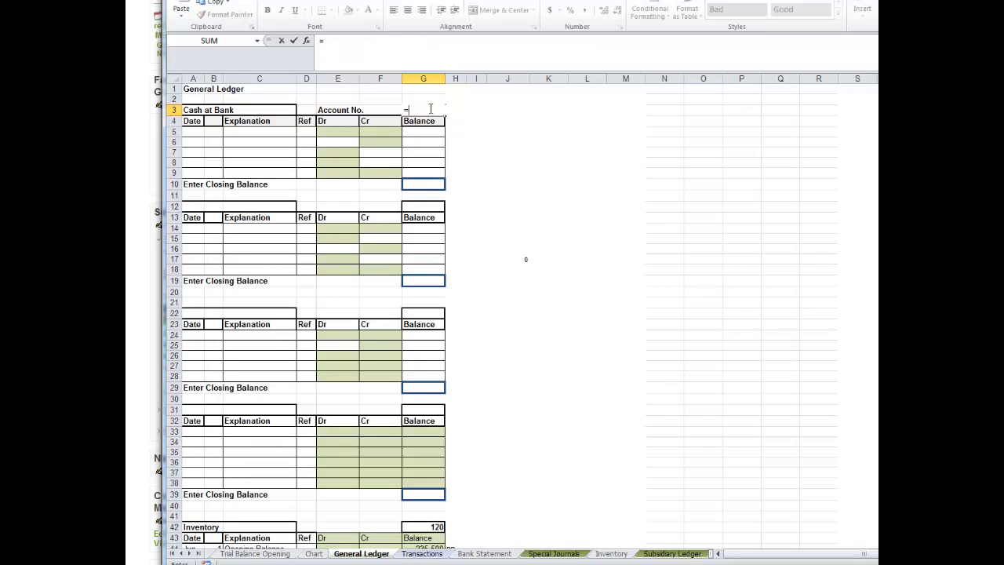
pyautogui.click(252, 554)
pyautogui.click(309, 142)
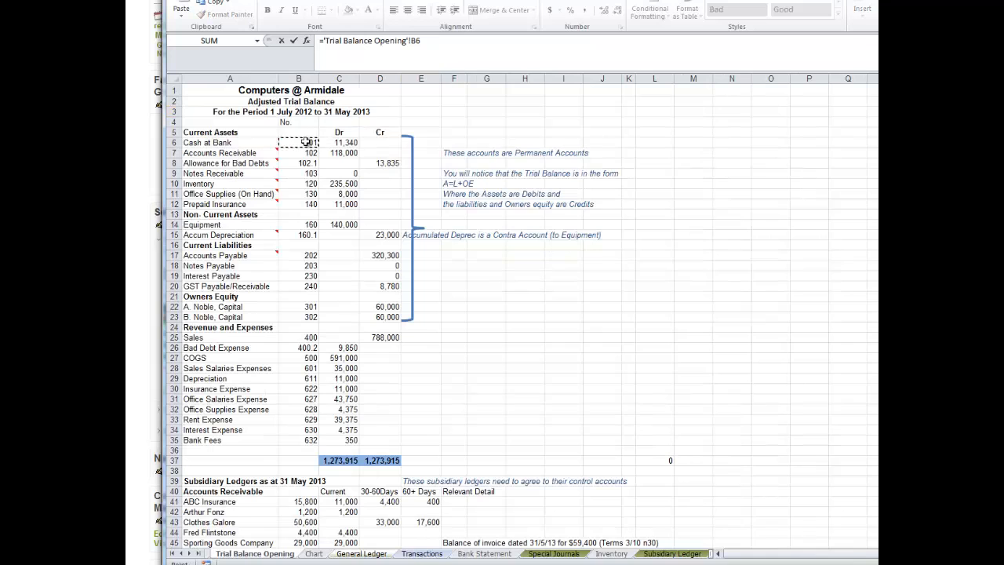
pyautogui.press('Return')
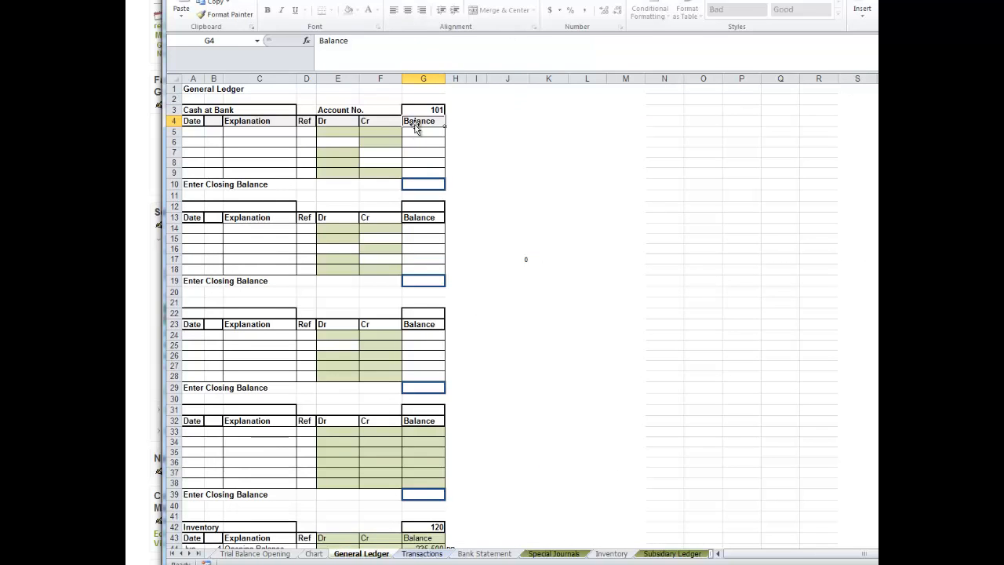
# Fill the first row of the Cash at Bank ledger with the date Jun 1 and the explanation "Opening Balance".
pyautogui.click(193, 133)
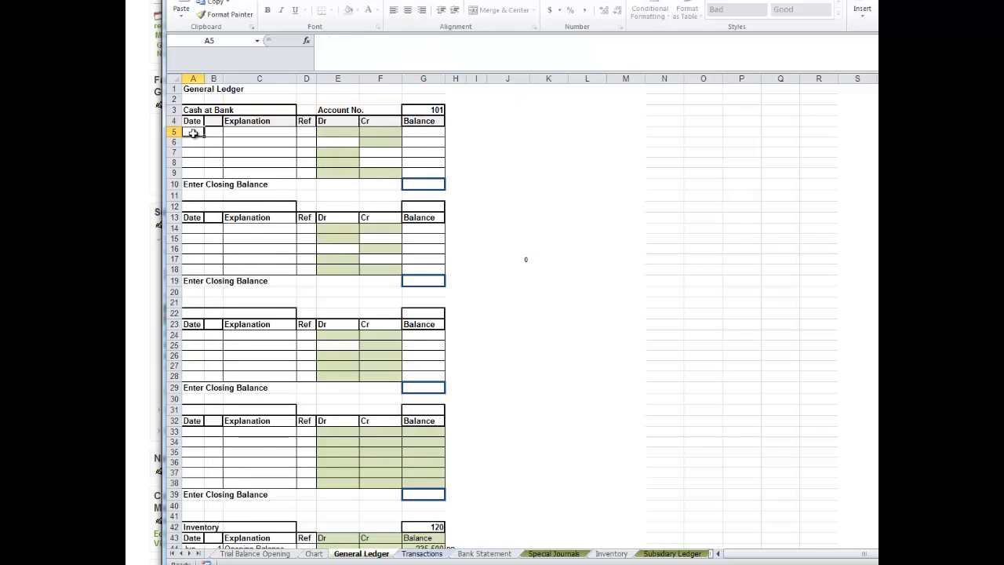
pyautogui.write('Jun')
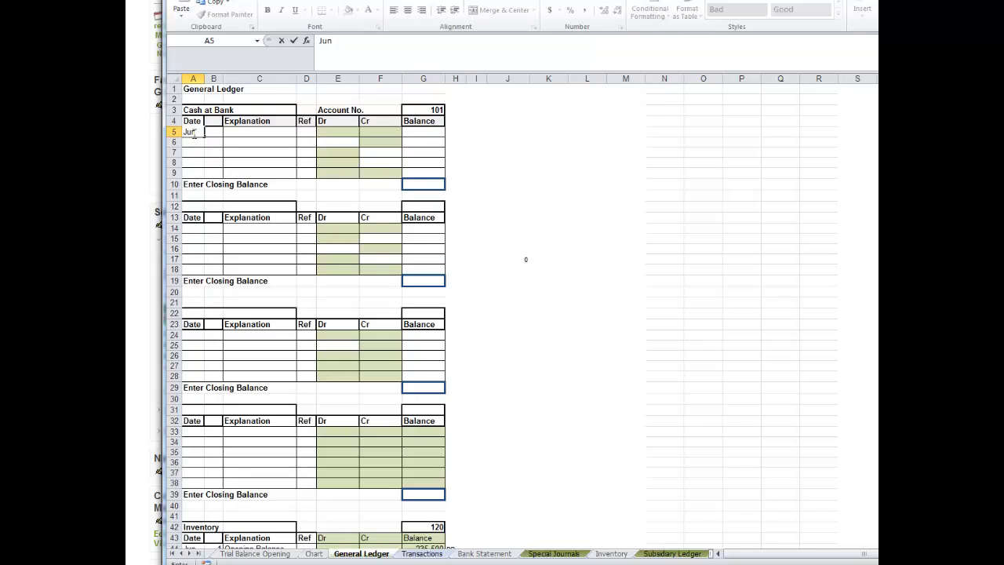
pyautogui.press('Tab')
pyautogui.write('1')
pyautogui.press('Tab')
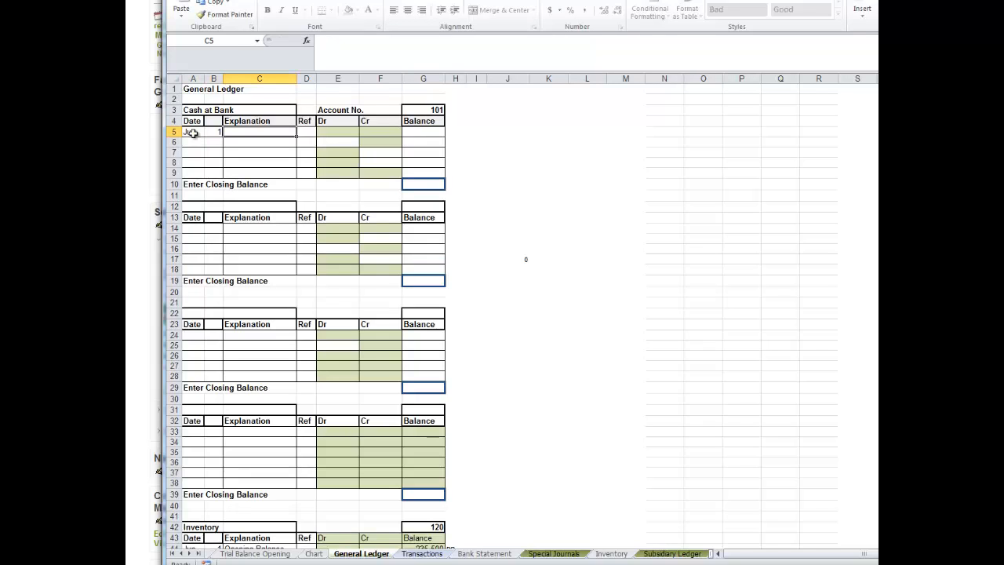
pyautogui.write('Opening B')
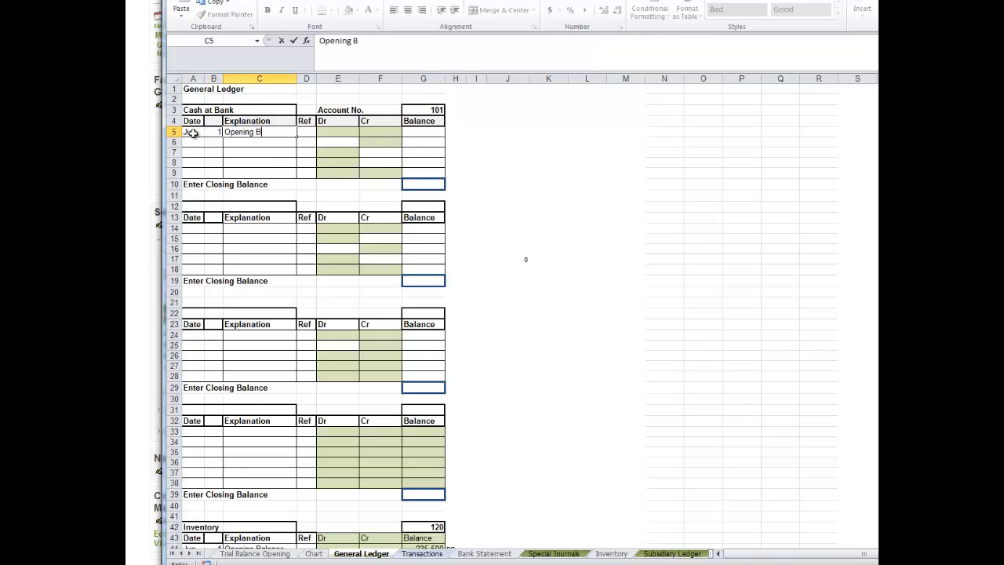
pyautogui.write('alance')
# Link the opening balance in G5 to the Cash at Bank debit in C6 of Trial Balance Opening, and mark it DR in H5.
pyautogui.click(423, 133)
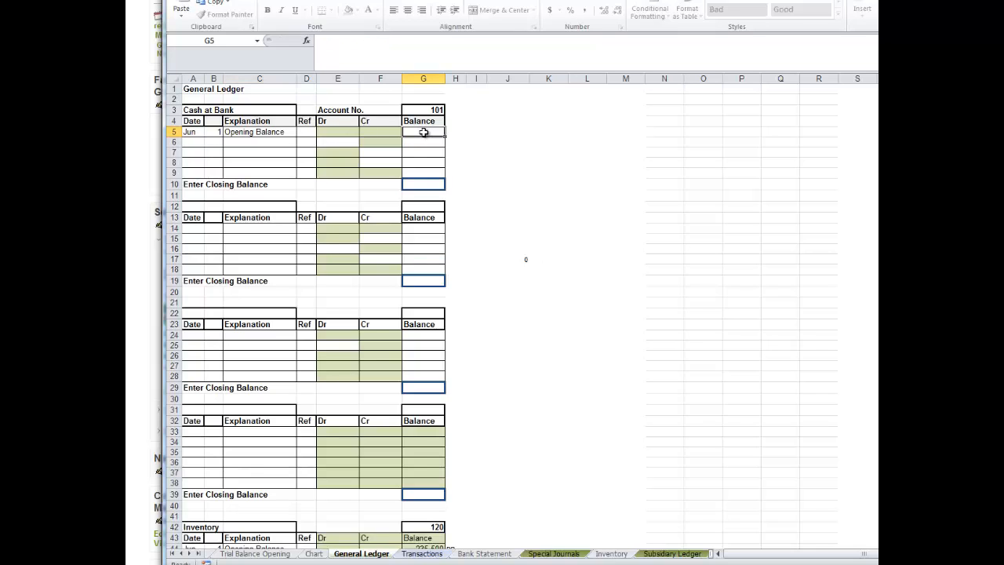
pyautogui.write('=')
pyautogui.click(274, 555)
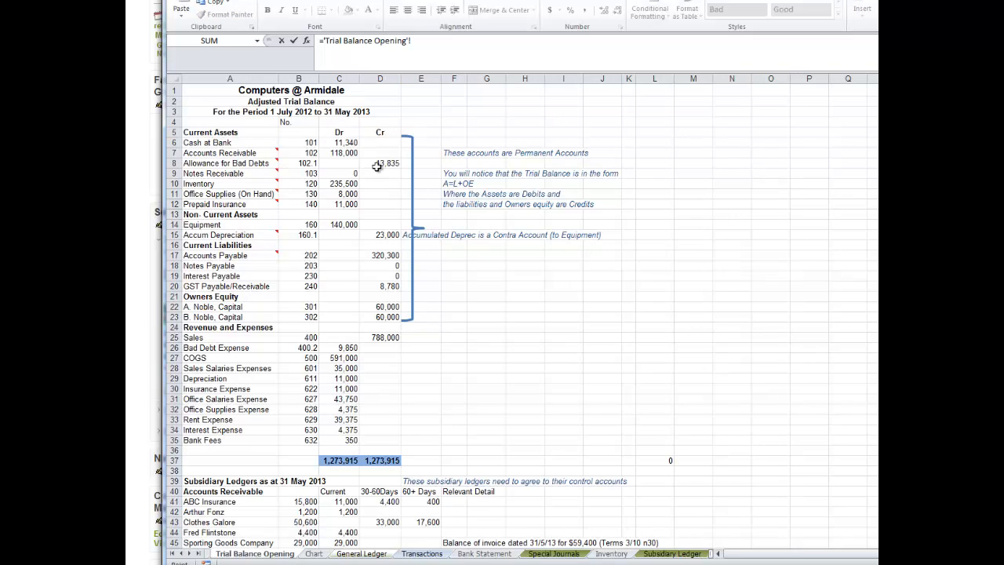
pyautogui.click(335, 142)
pyautogui.press('Return')
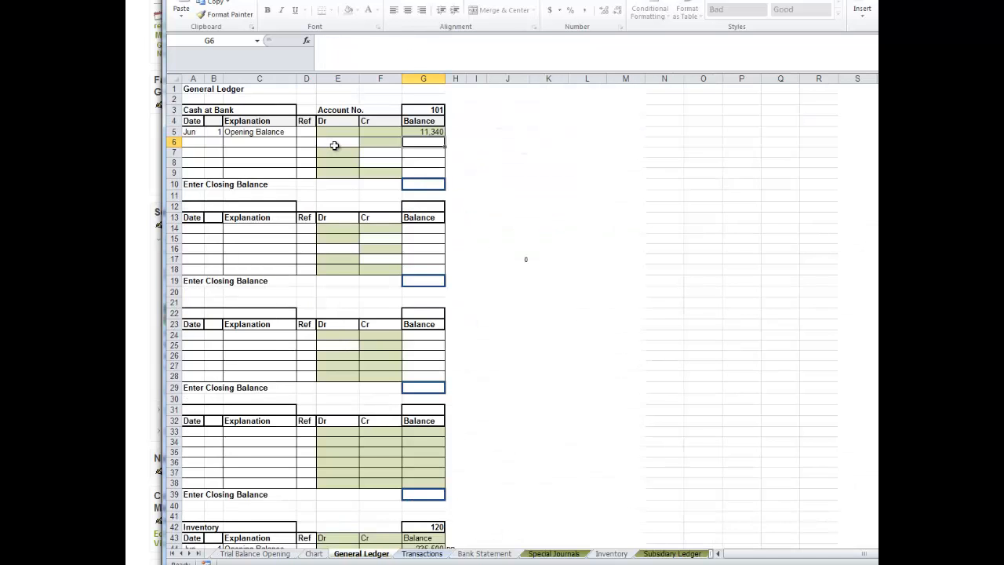
pyautogui.click(456, 131)
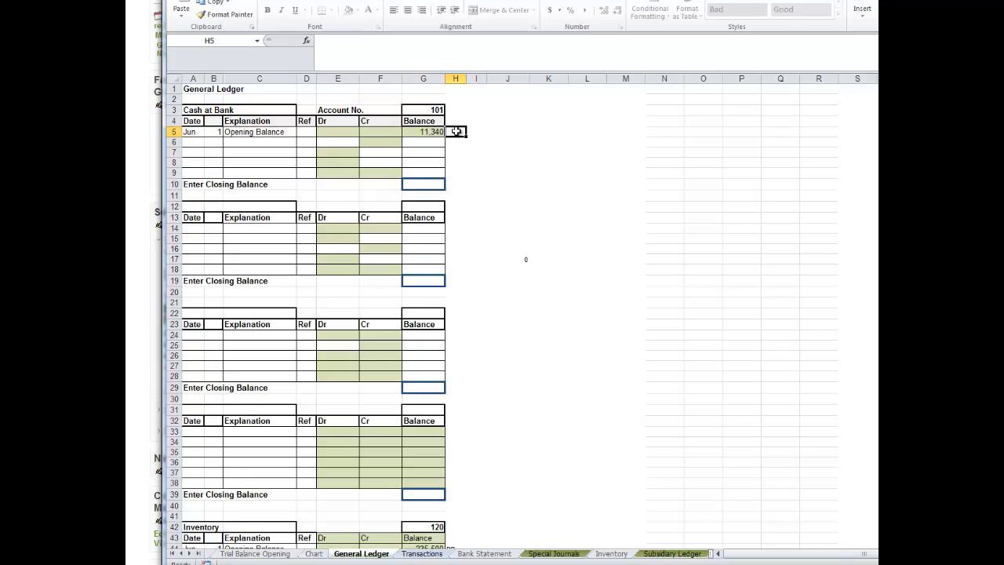
pyautogui.write('D')
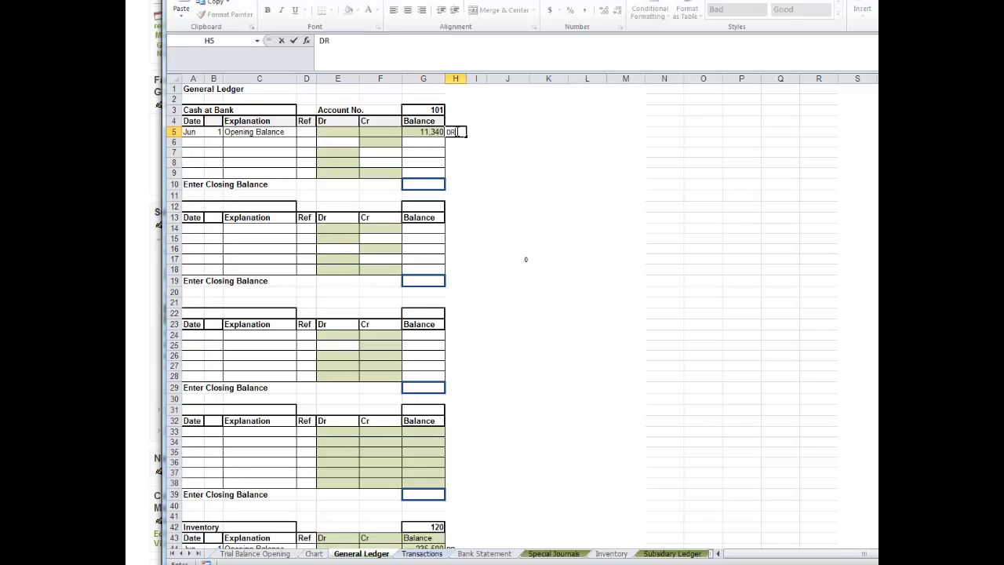
pyautogui.write('R')
# Complete the DR mark in H5, and link the second ledger's title in A12 to the Accounts Receivable name in A7 of Trial Balance Opening.
pyautogui.click(476, 173)
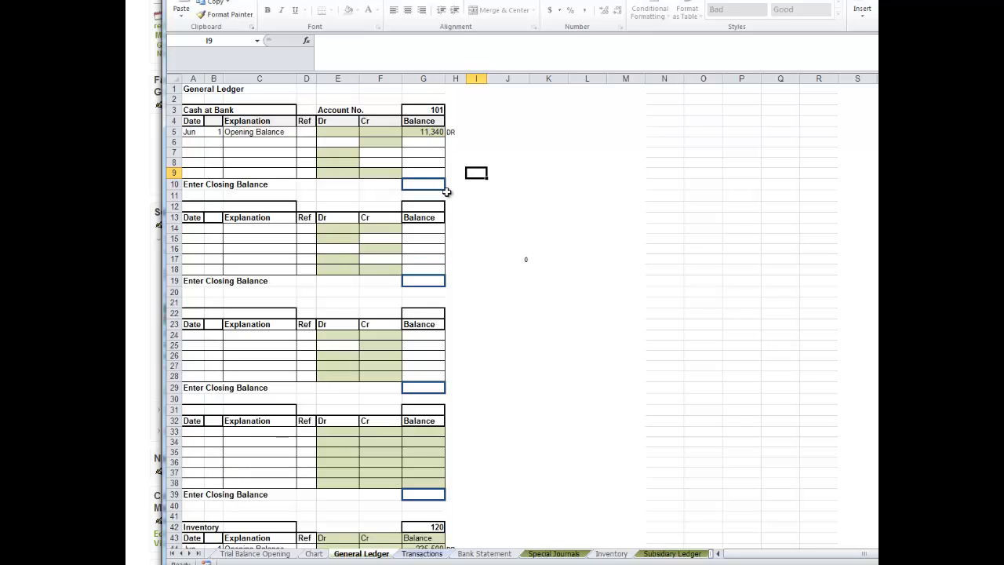
pyautogui.click(194, 206)
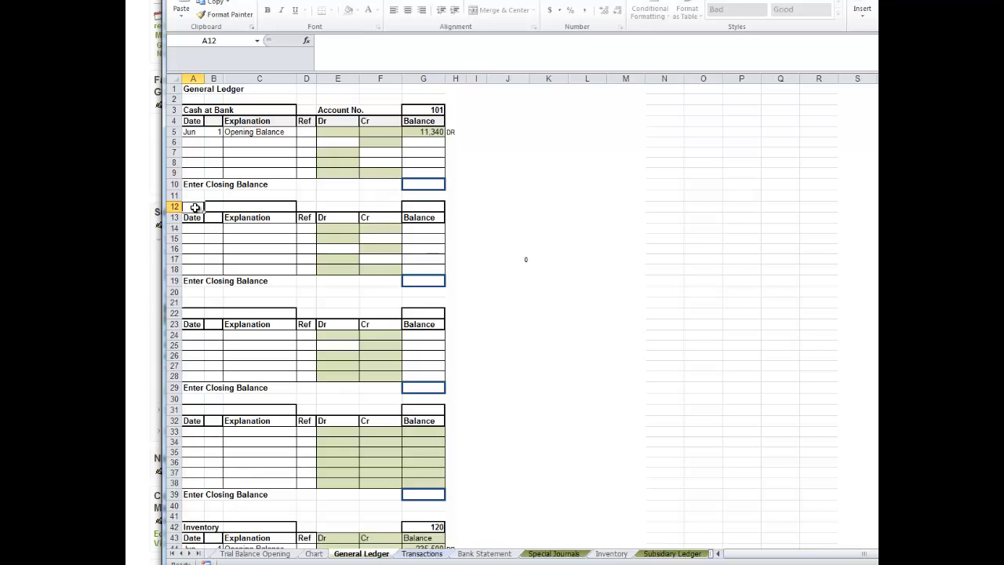
pyautogui.write('=')
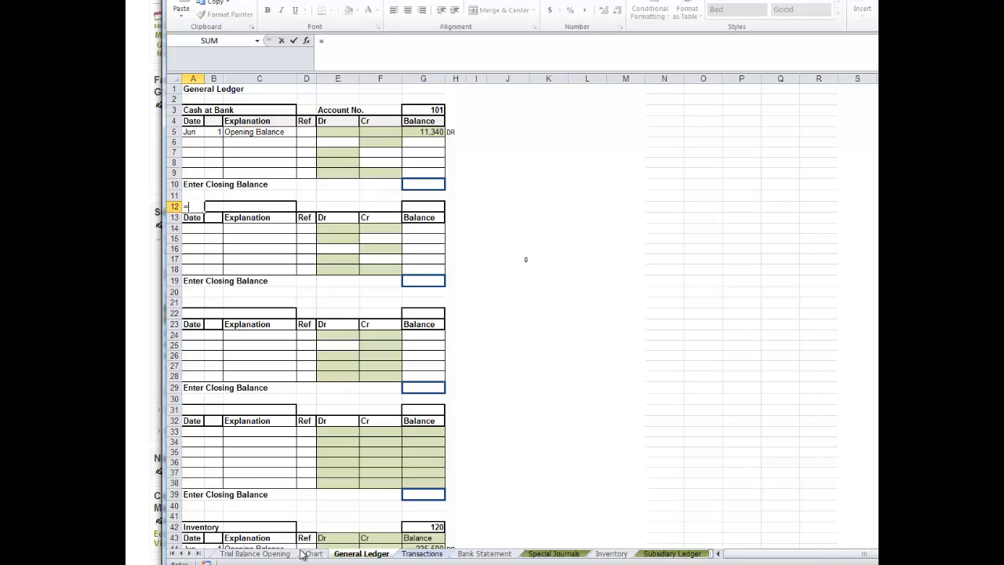
pyautogui.click(254, 553)
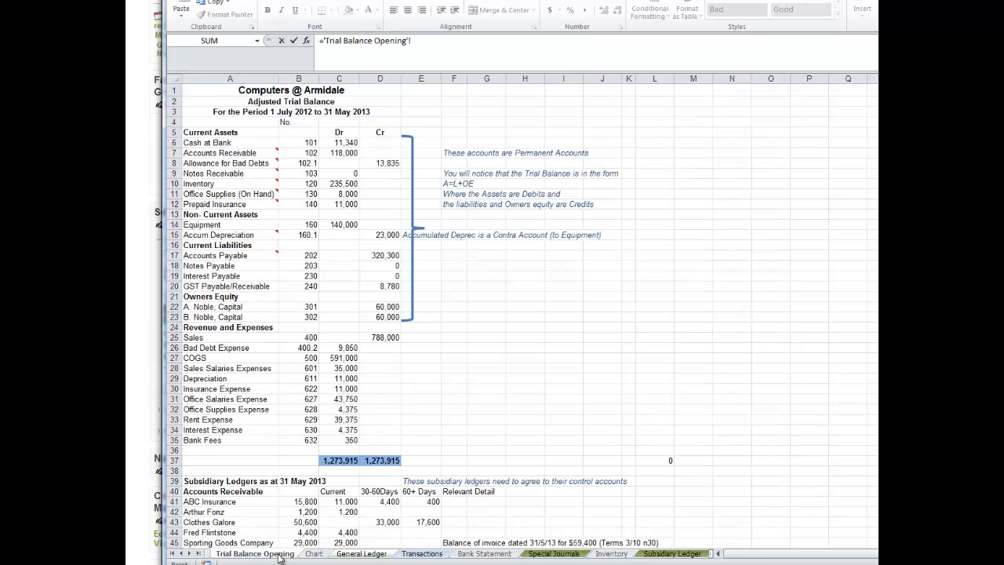
pyautogui.click(202, 152)
pyautogui.press('Return')
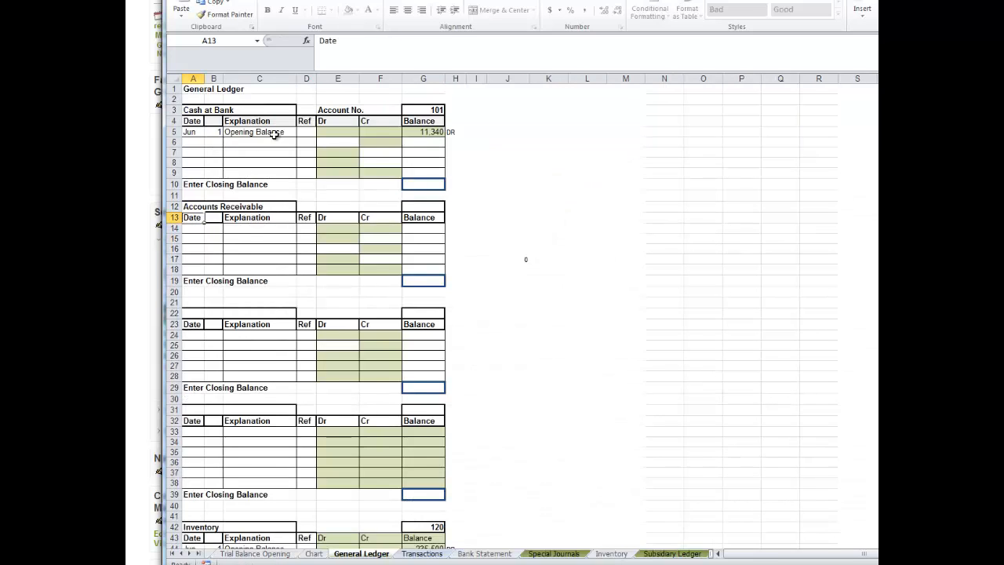
# Link the Accounts Receivable ledger's account number in G12 to cell B7 of Trial Balance Opening.
pyautogui.click(431, 208)
pyautogui.write("='Trial Balance Opening'!")
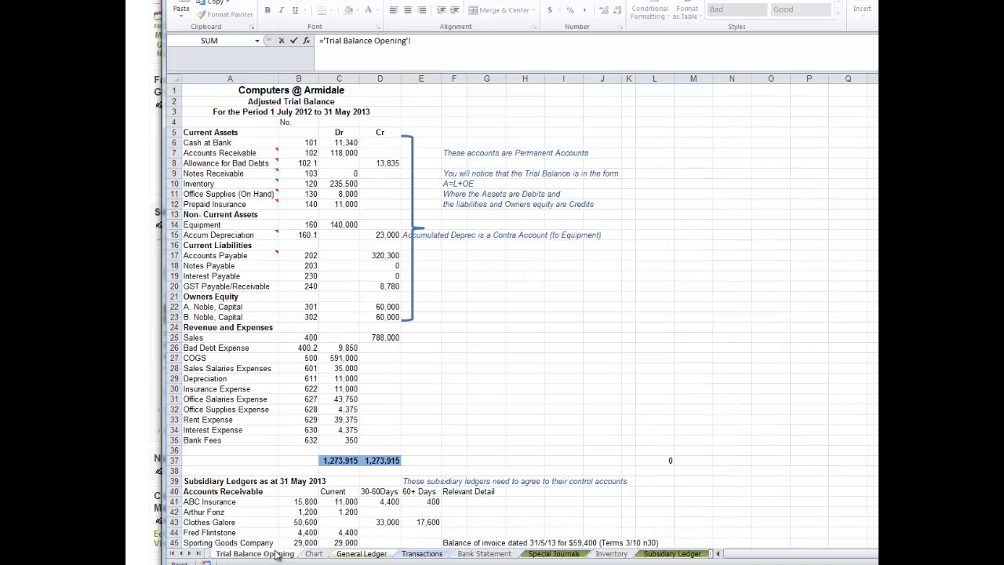
pyautogui.click(279, 554)
pyautogui.click(310, 153)
pyautogui.press('Return')
# Link the opening balance in G14 to the Accounts Receivable debit in C7 of Trial Balance Opening, and mark it DR in H14.
pyautogui.click(416, 227)
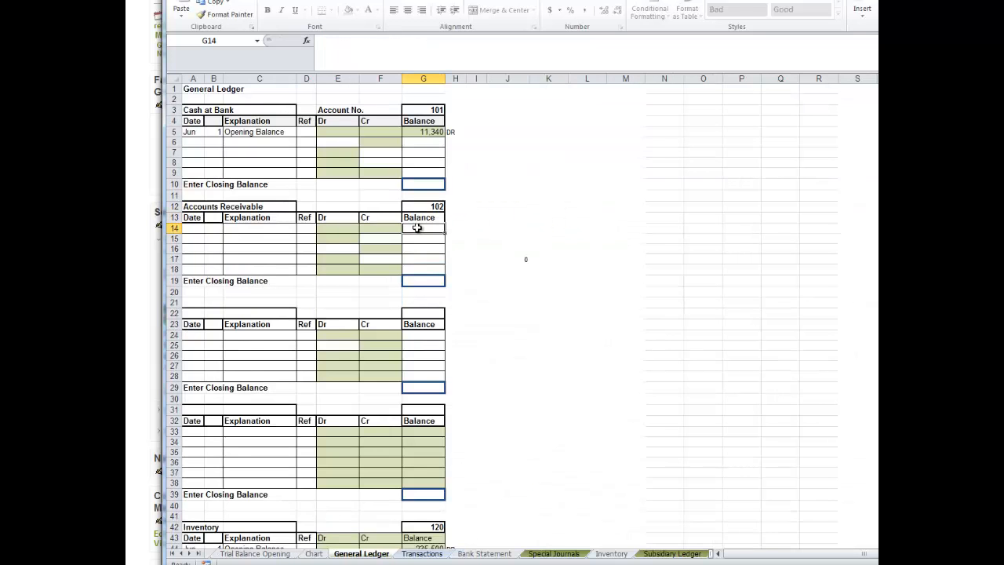
pyautogui.write('=')
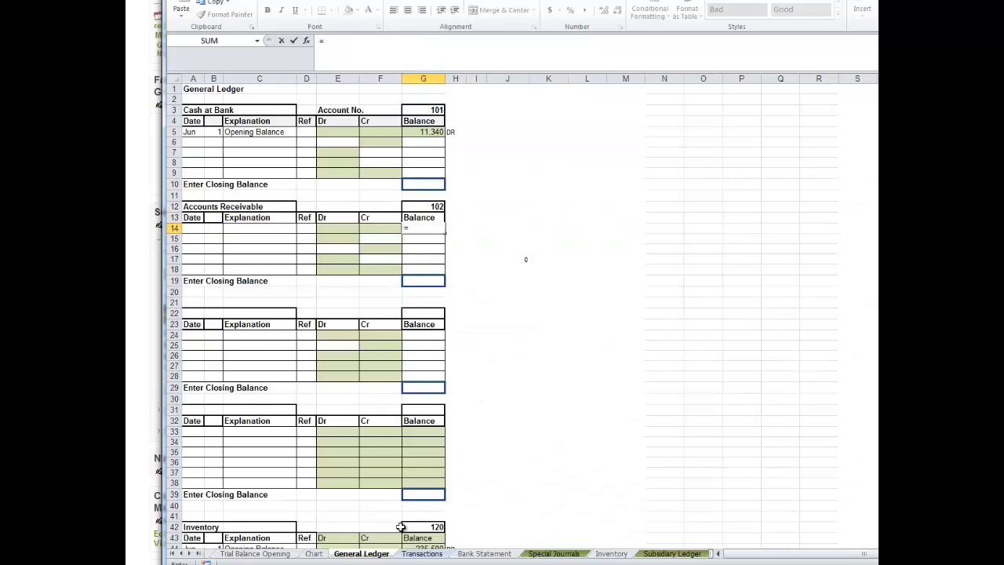
pyautogui.click(265, 554)
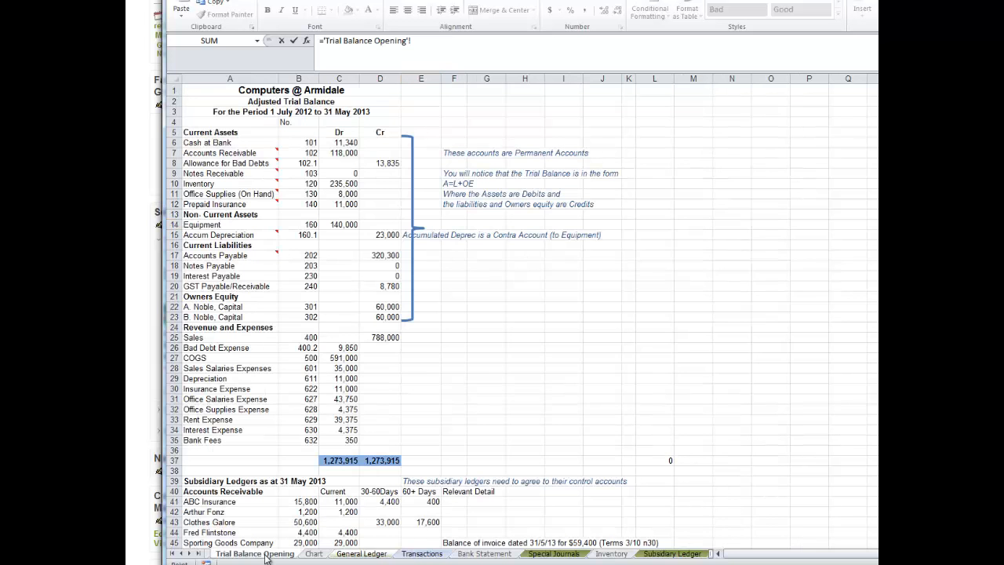
pyautogui.click(335, 152)
pyautogui.press('Return')
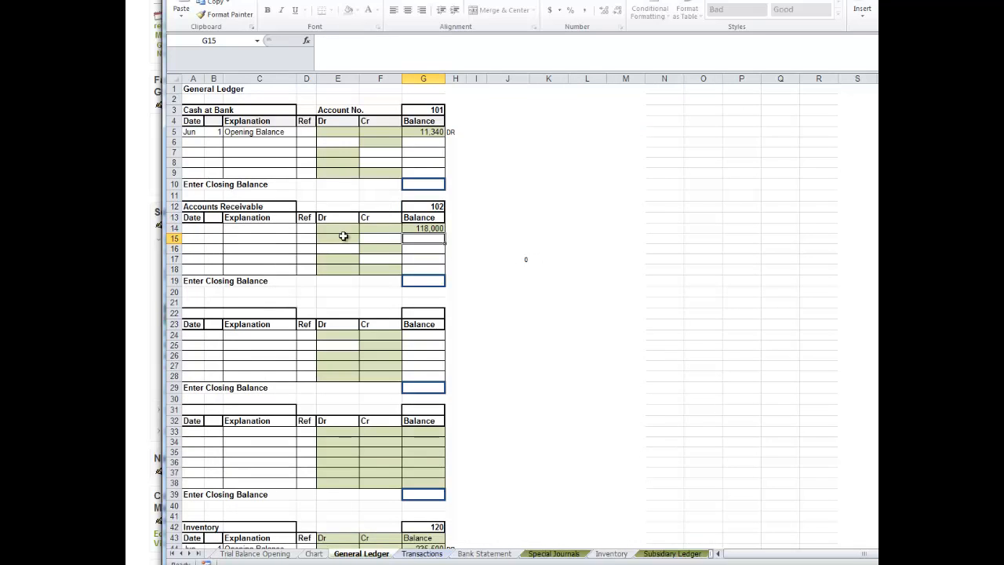
pyautogui.click(450, 228)
pyautogui.write('DR')
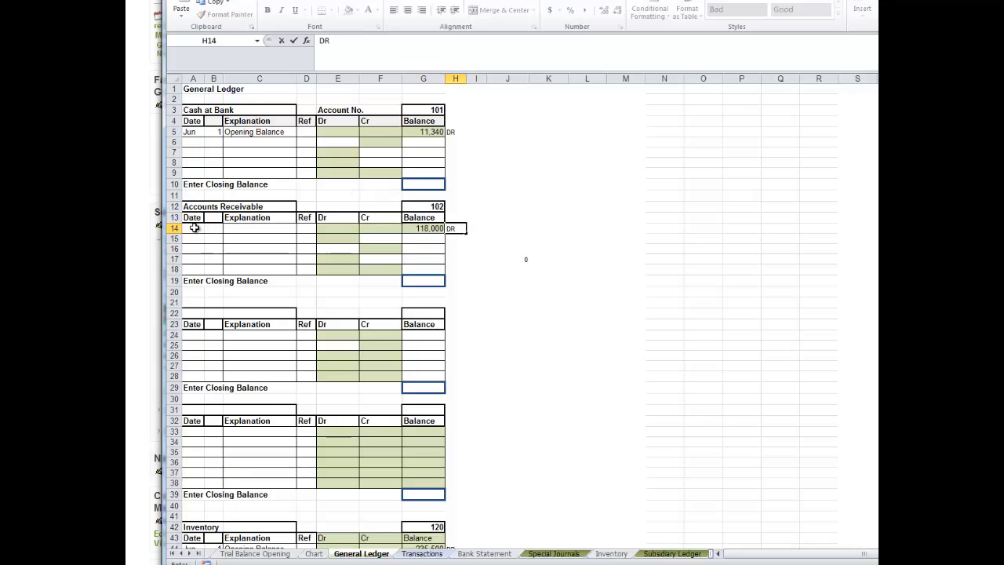
# Fill the first row of the Accounts Receivable ledger with the date Jun 1 and the explanation "Opening Balance".
pyautogui.click(195, 228)
pyautogui.write('Jun')
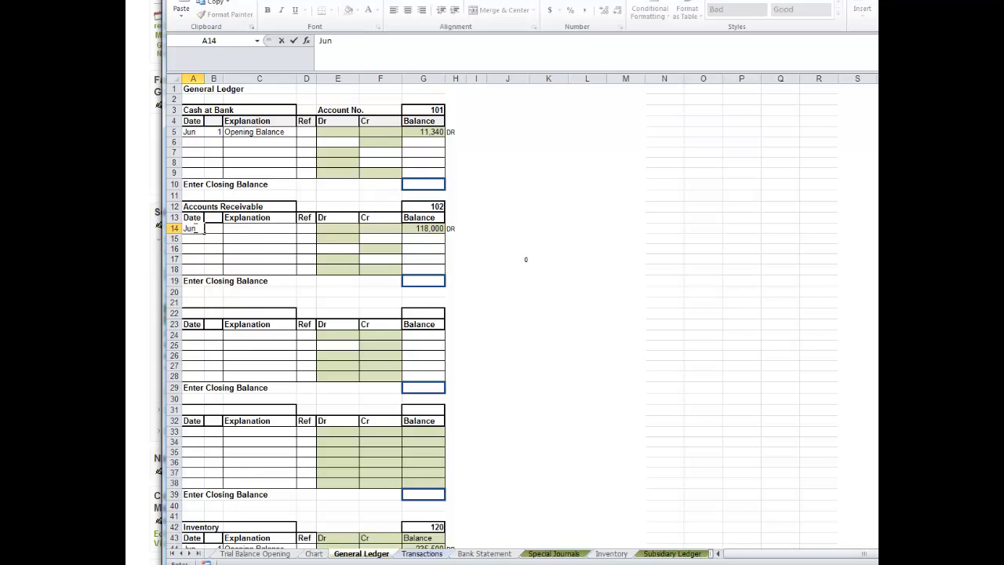
pyautogui.press('Tab')
pyautogui.write('1')
pyautogui.press('Tab')
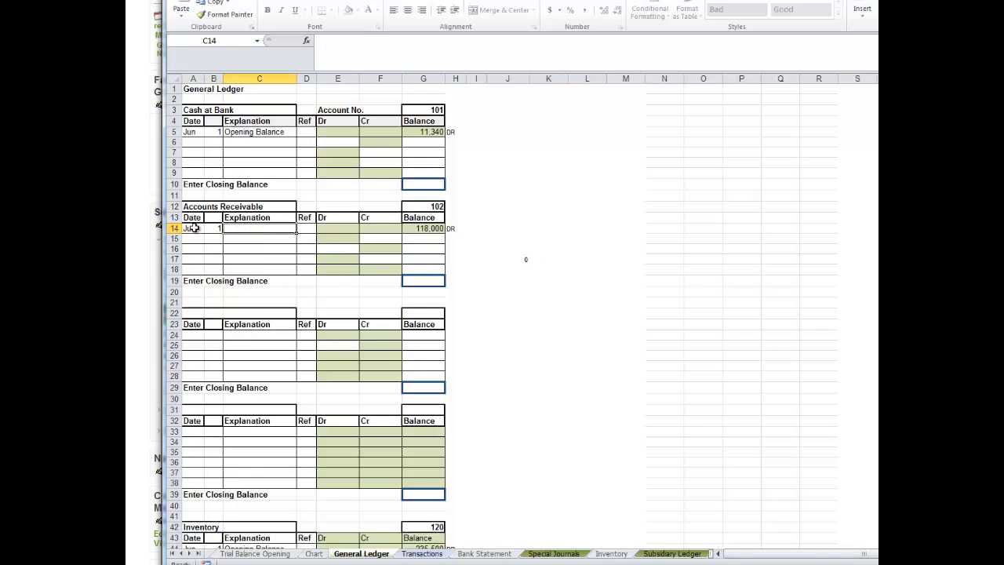
pyautogui.write('Opening')
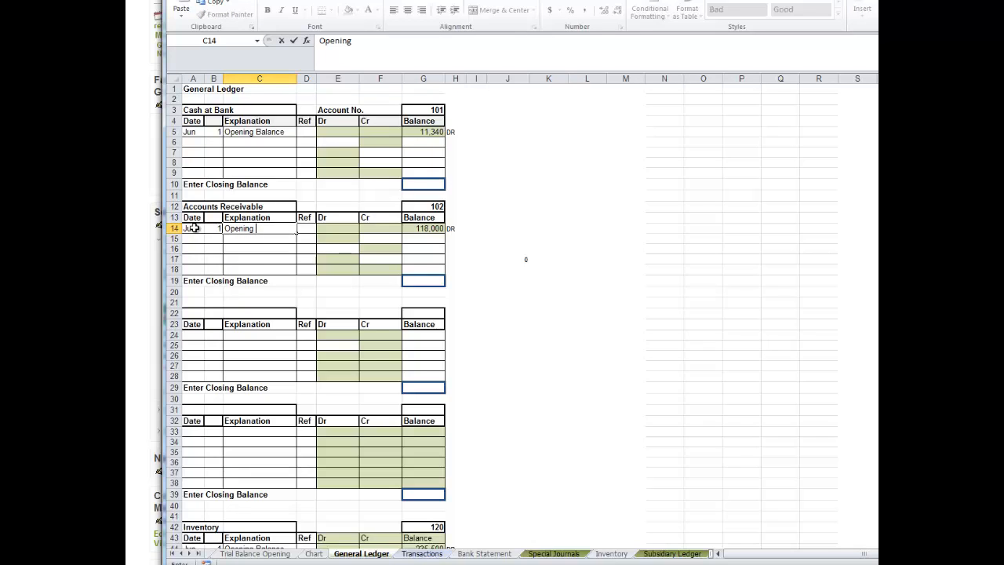
pyautogui.write(' Balance')
pyautogui.click(306, 227)
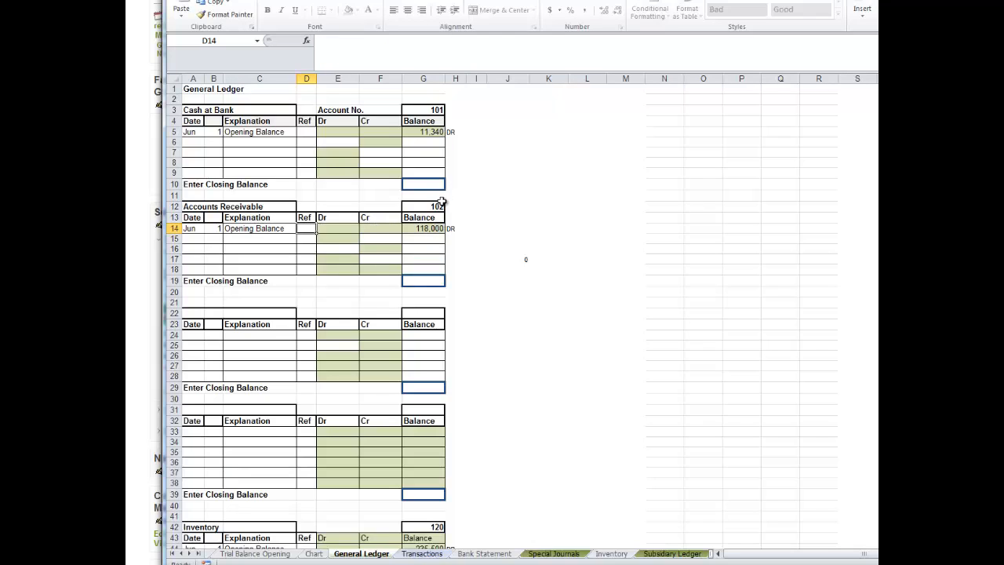
# Link the third ledger's title in A22 to the Allowance for Bad Debts name in A8 of Trial Balance Opening.
pyautogui.click(189, 312)
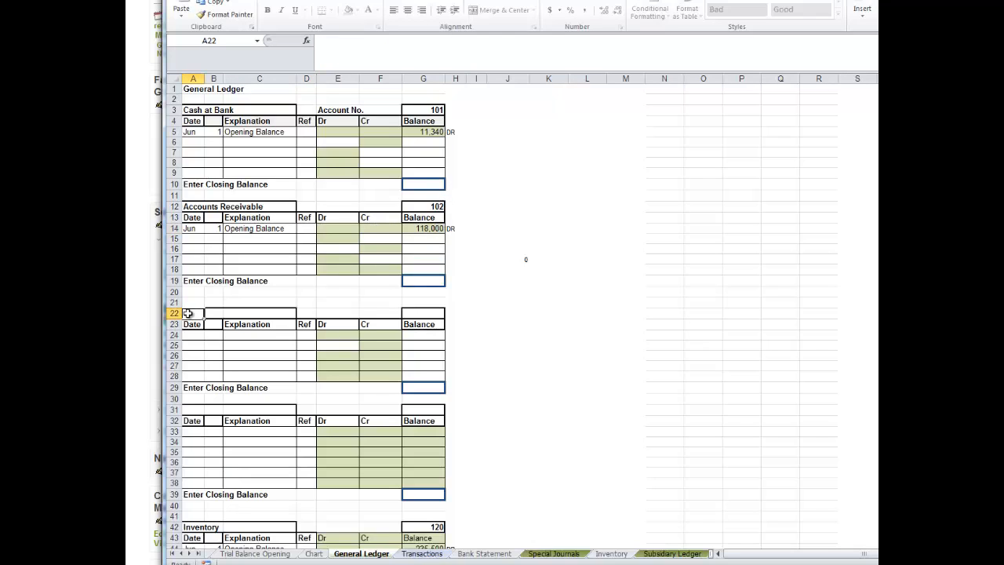
pyautogui.write('=')
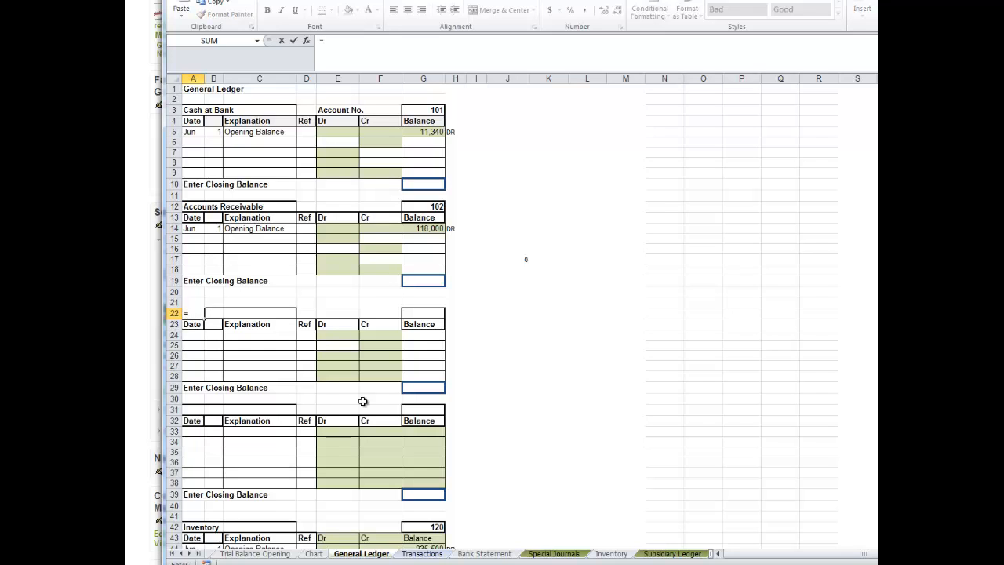
pyautogui.click(276, 553)
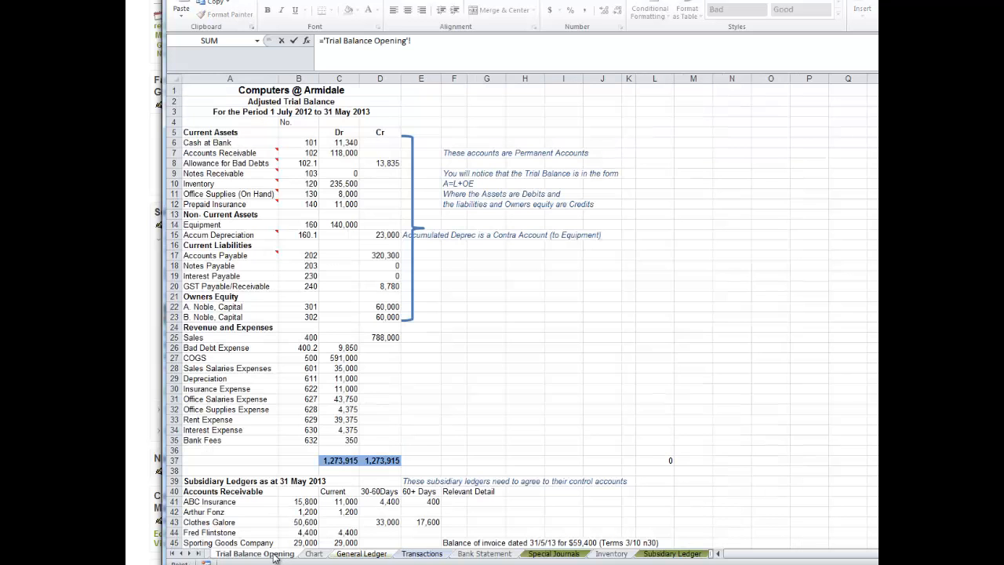
pyautogui.click(202, 162)
pyautogui.press('Return')
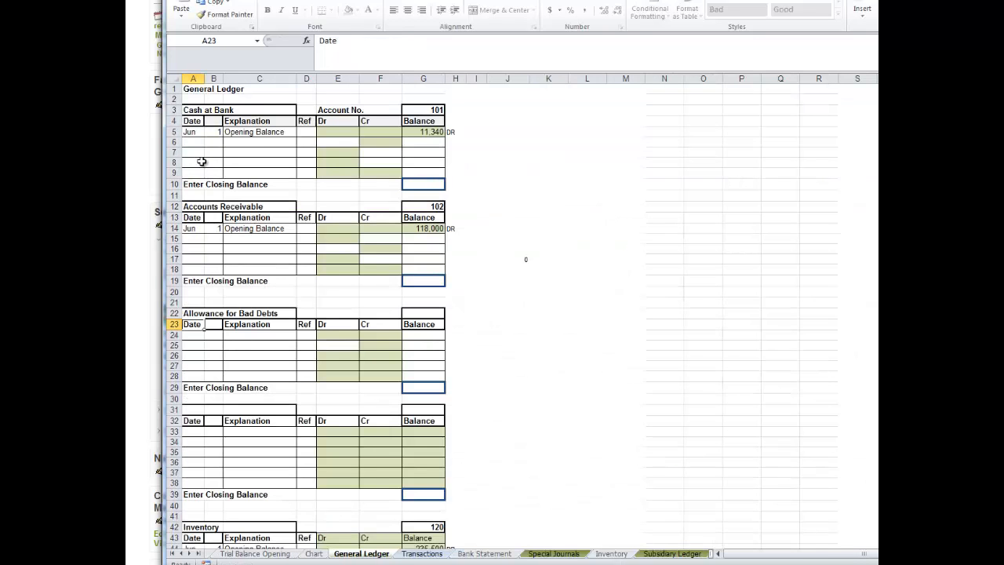
# Link the Allowance for Bad Debts ledger's account number in G22 to cell B8 of Trial Balance Opening.
pyautogui.click(430, 313)
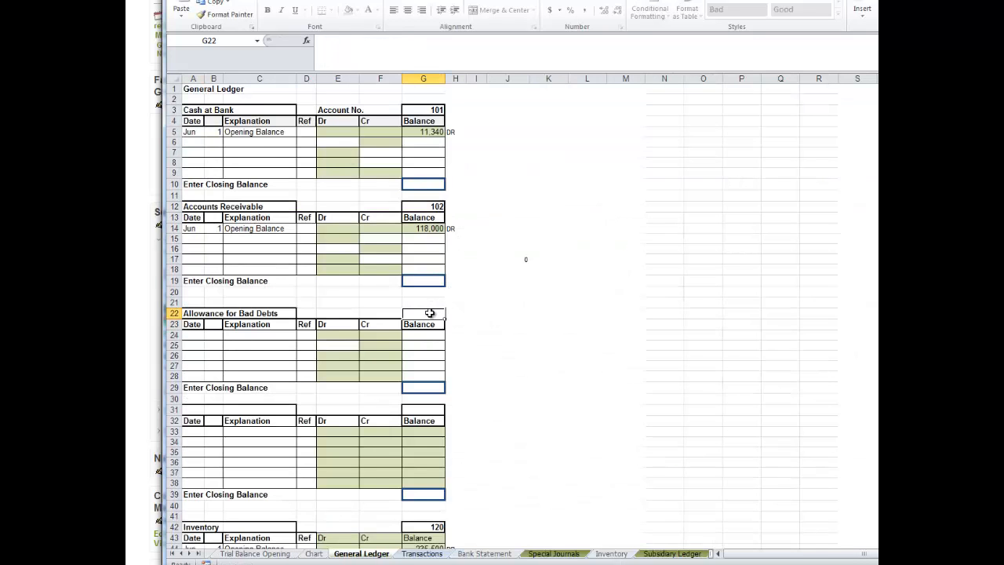
pyautogui.write('=')
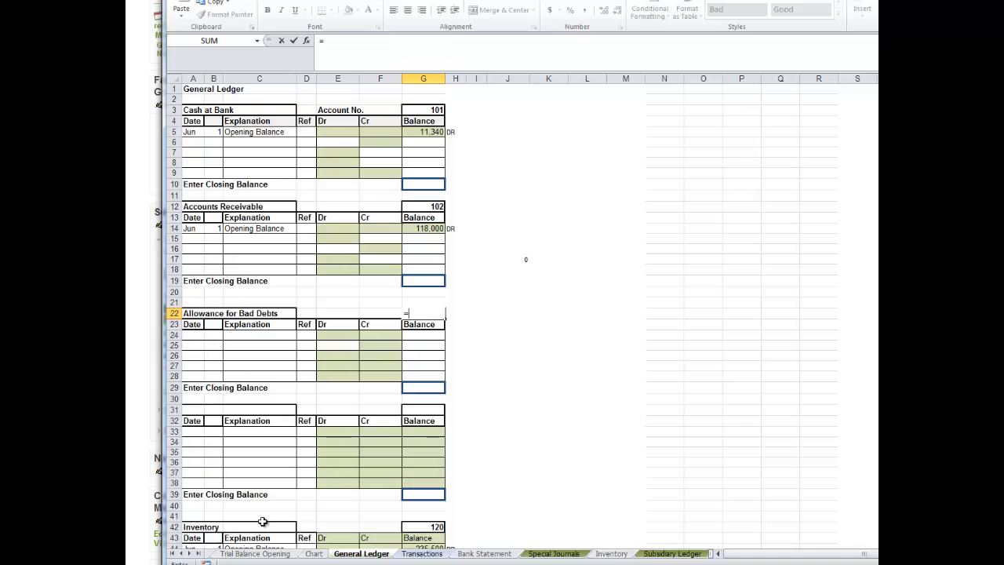
pyautogui.click(261, 556)
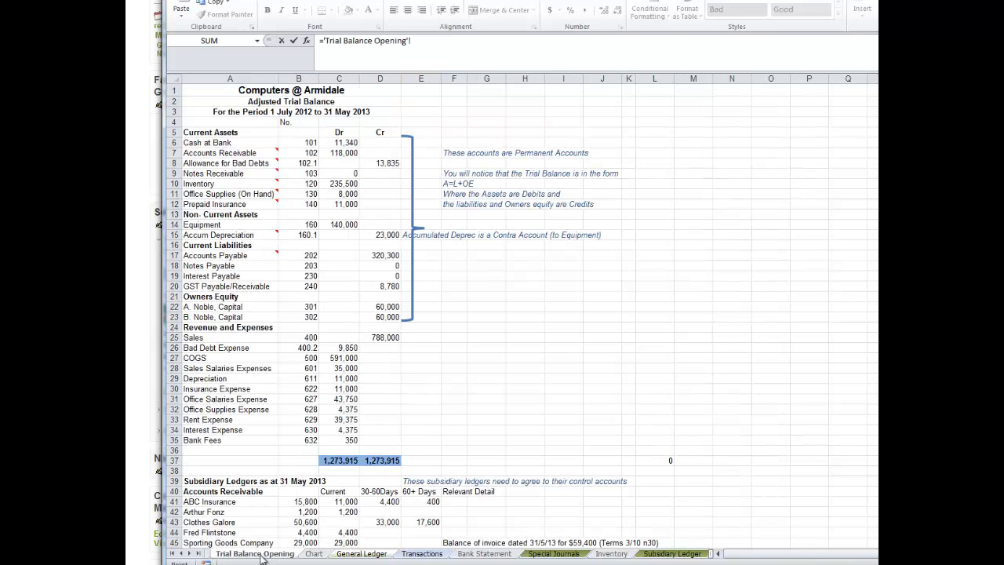
pyautogui.click(301, 163)
pyautogui.press('Return')
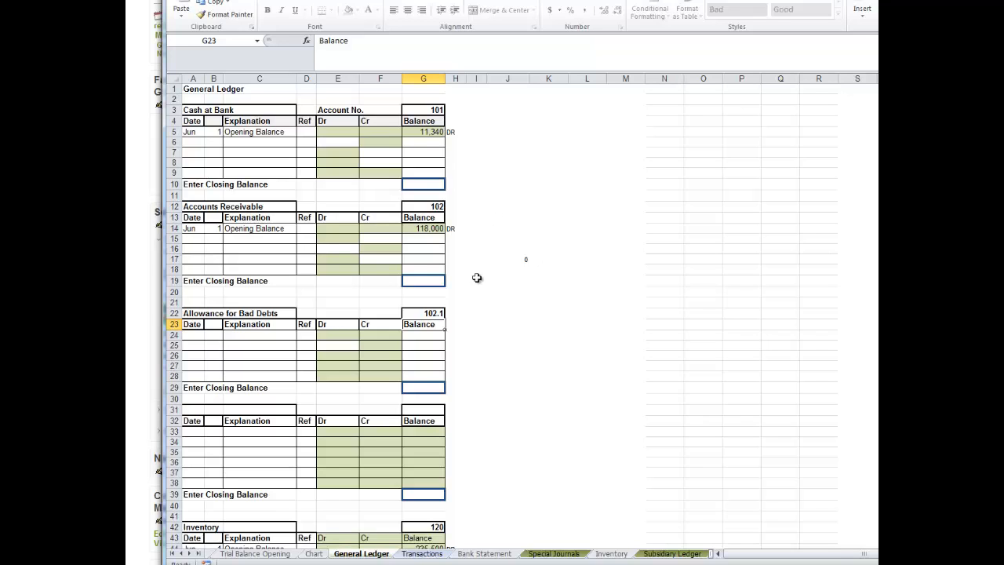
pyautogui.click(192, 336)
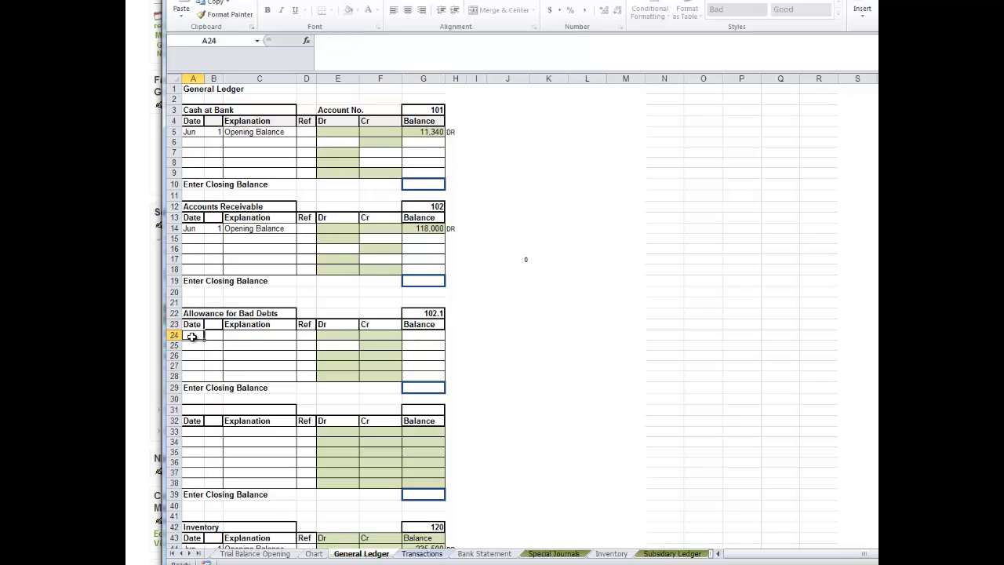
pyautogui.write('=')
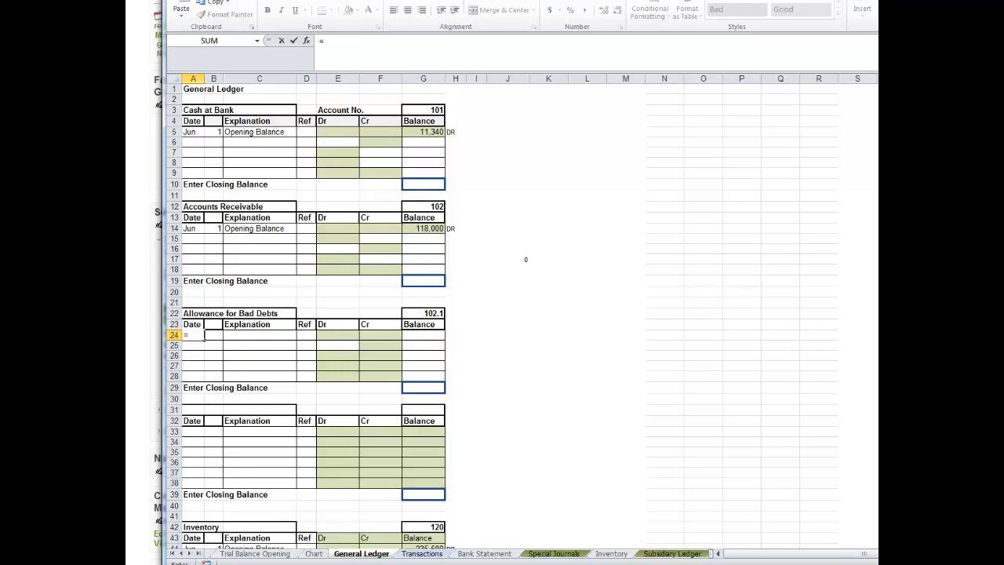
pyautogui.click(257, 553)
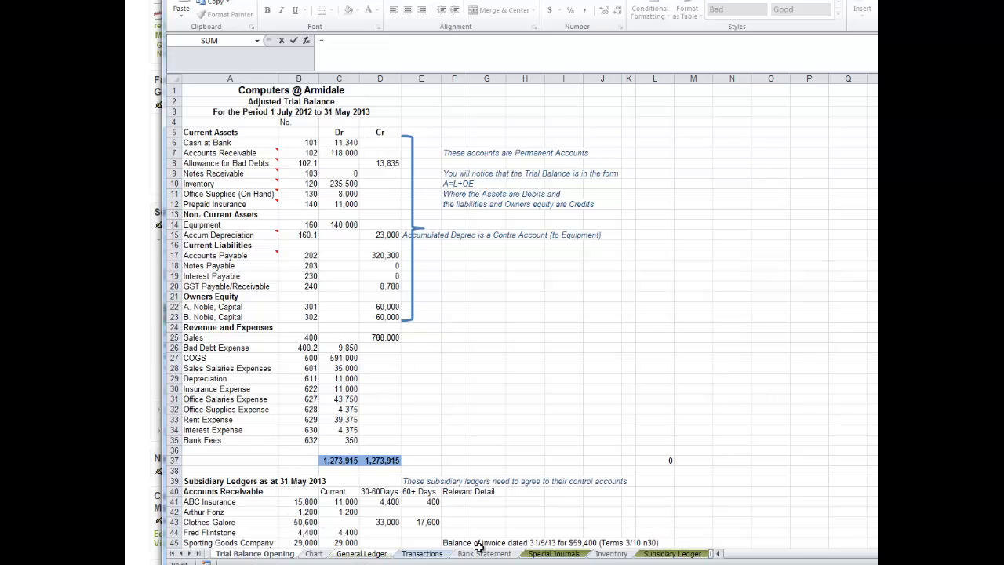
pyautogui.click(377, 554)
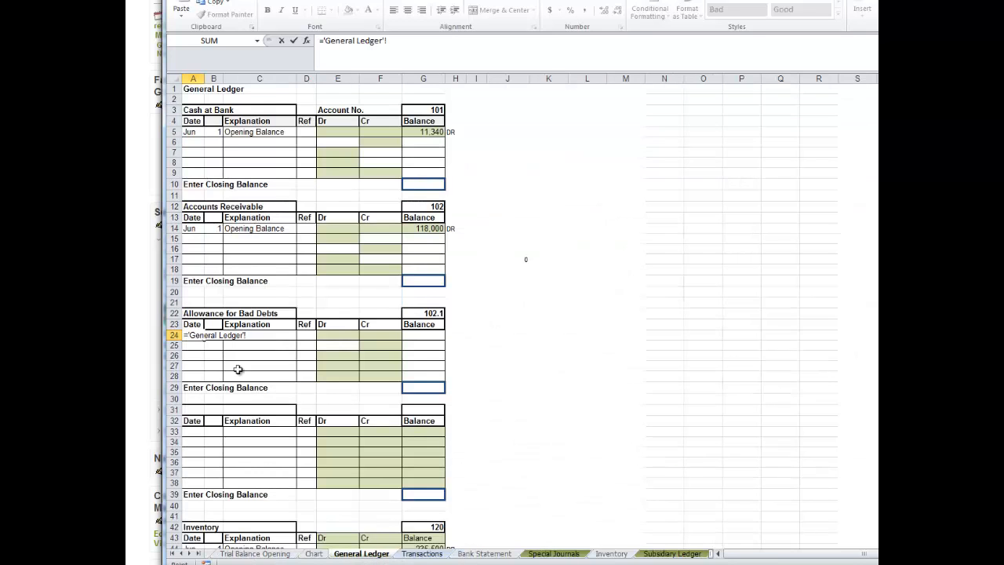
pyautogui.press('Escape')
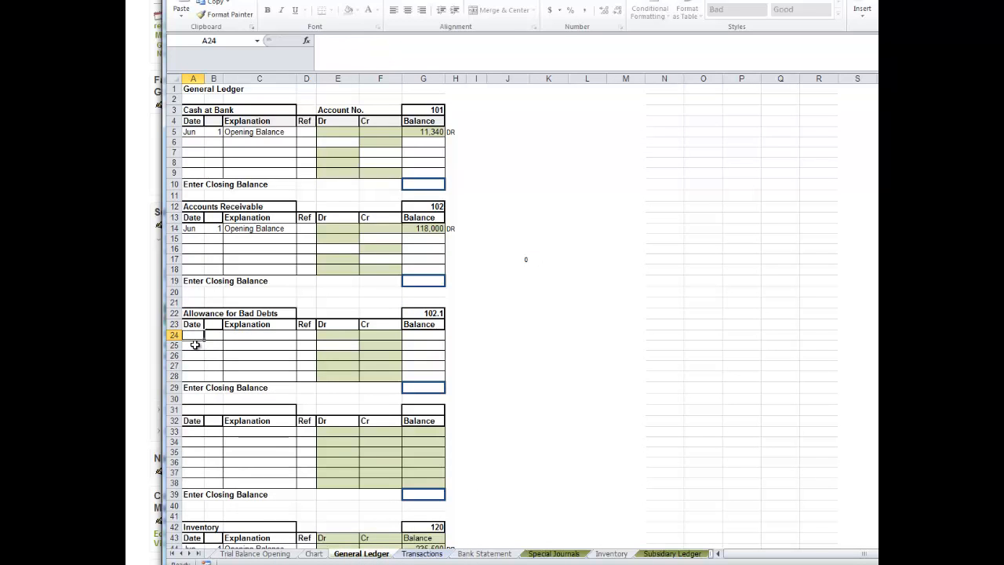
# Fill row 24 of the Allowance for Bad Debts ledger with the date Jun 1 and the explanation "Opening Balance".
pyautogui.write('Jun')
pyautogui.press('Tab')
pyautogui.write('1')
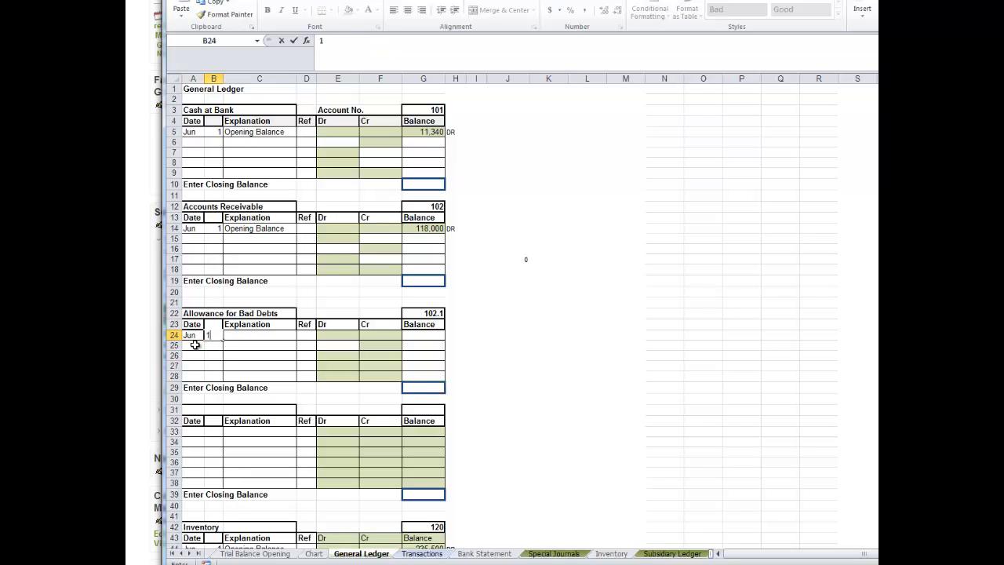
pyautogui.press('Tab')
pyautogui.write('Ope')
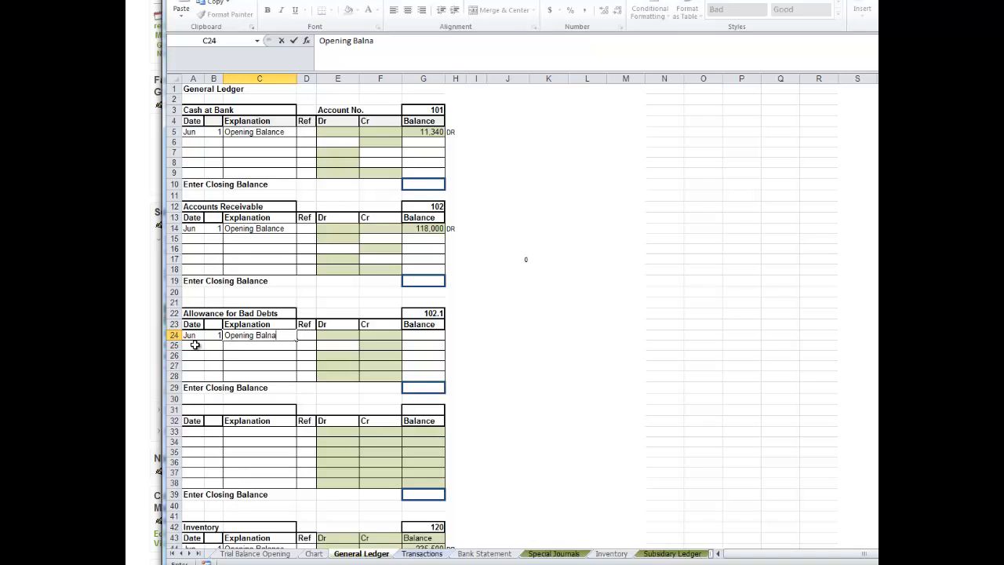
pyautogui.write('ning Balna')
pyautogui.press('BackSpace')
pyautogui.press('BackSpace')
pyautogui.write('ance')
# Link the opening balance in G24 to the Allowance for Bad Debts credit in D8 of Trial Balance Opening, and go back to that sheet.
pyautogui.click(424, 335)
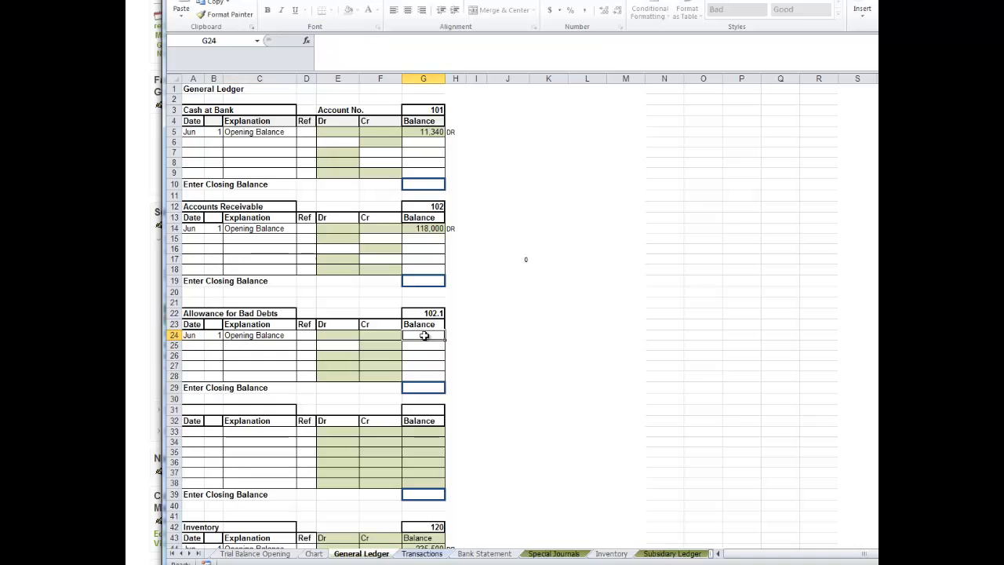
pyautogui.write('=')
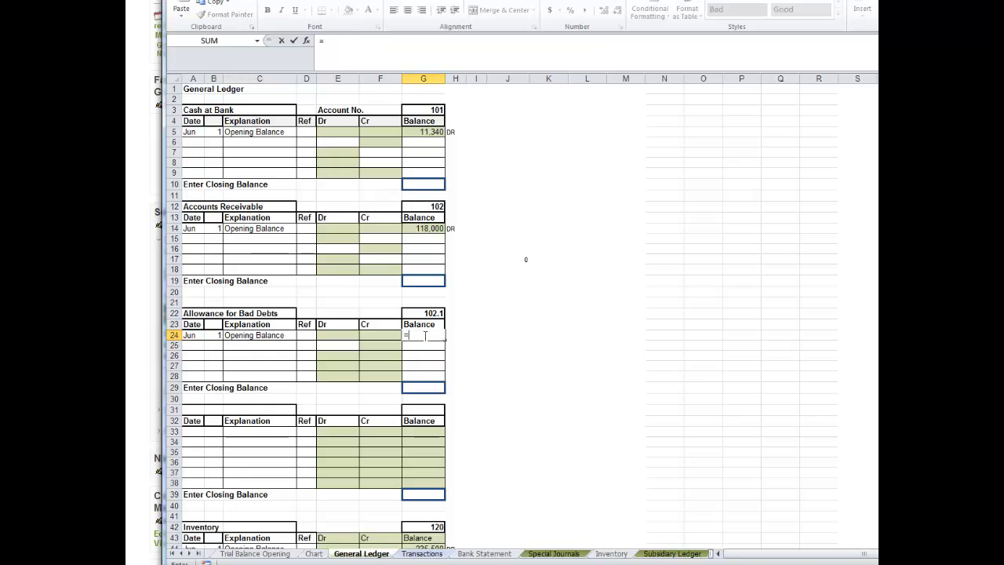
pyautogui.click(272, 554)
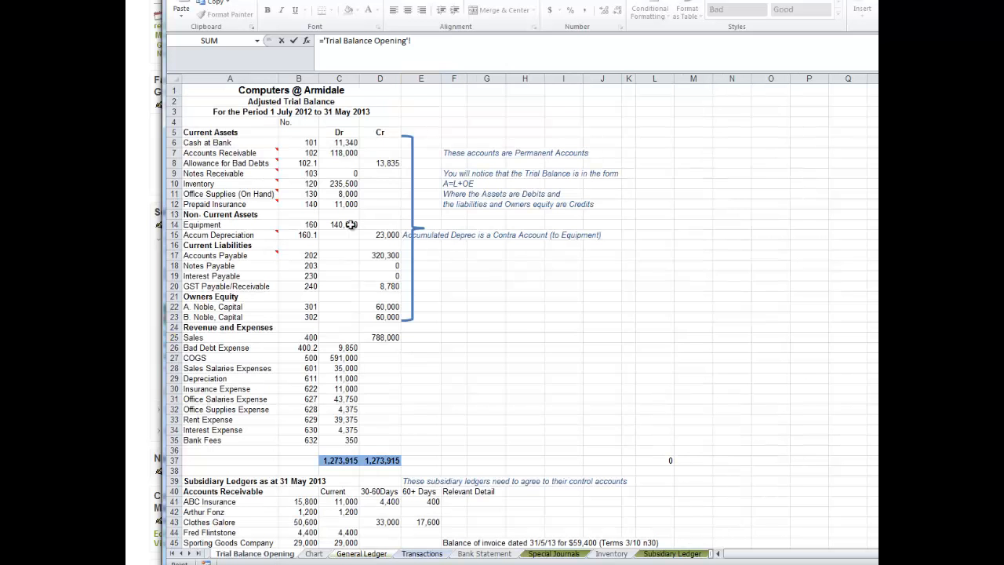
pyautogui.click(376, 164)
pyautogui.press('Return')
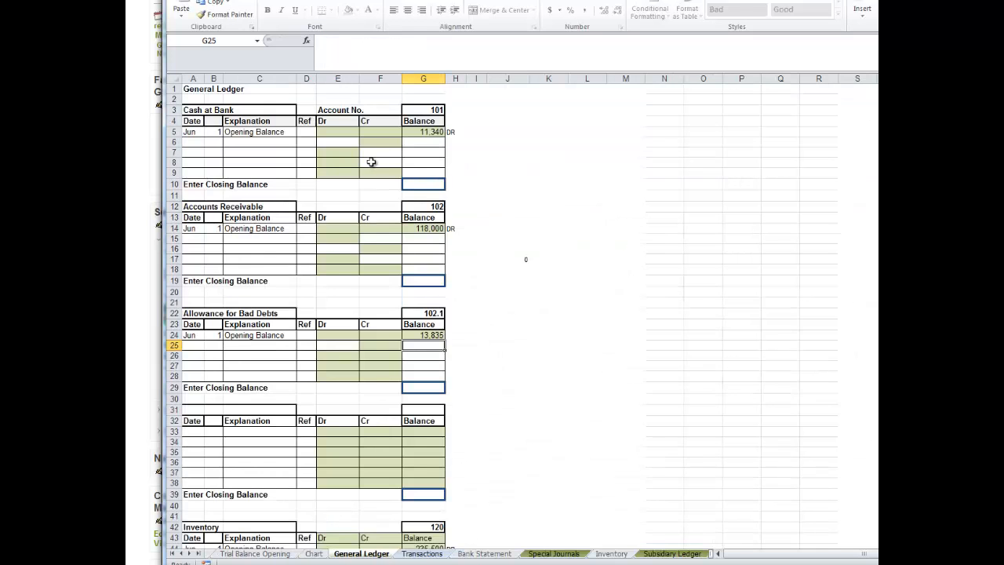
pyautogui.click(268, 555)
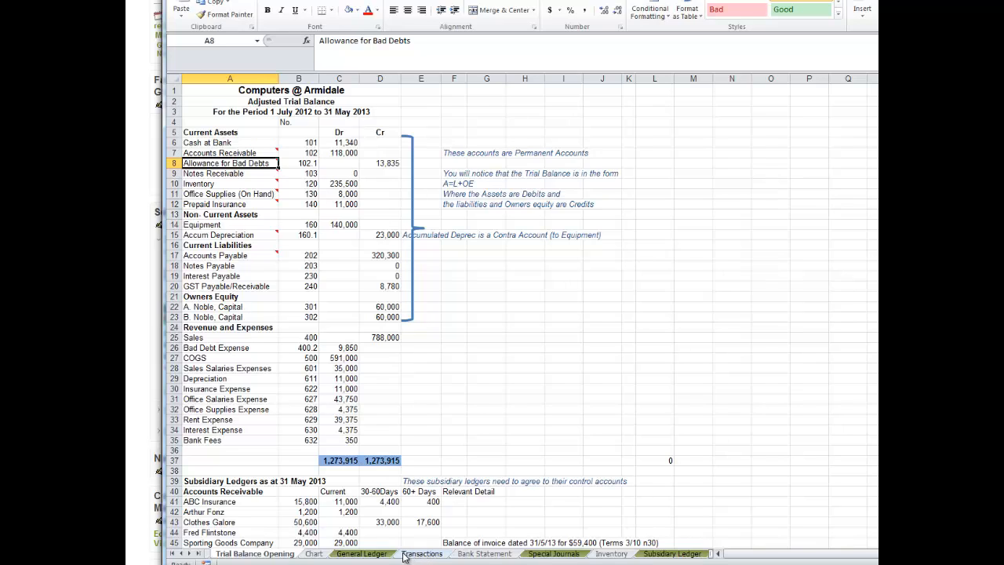
# On the General Ledger sheet, mark the Allowance for Bad Debts opening balance as a credit by entering "CR" in H24.
pyautogui.click(351, 554)
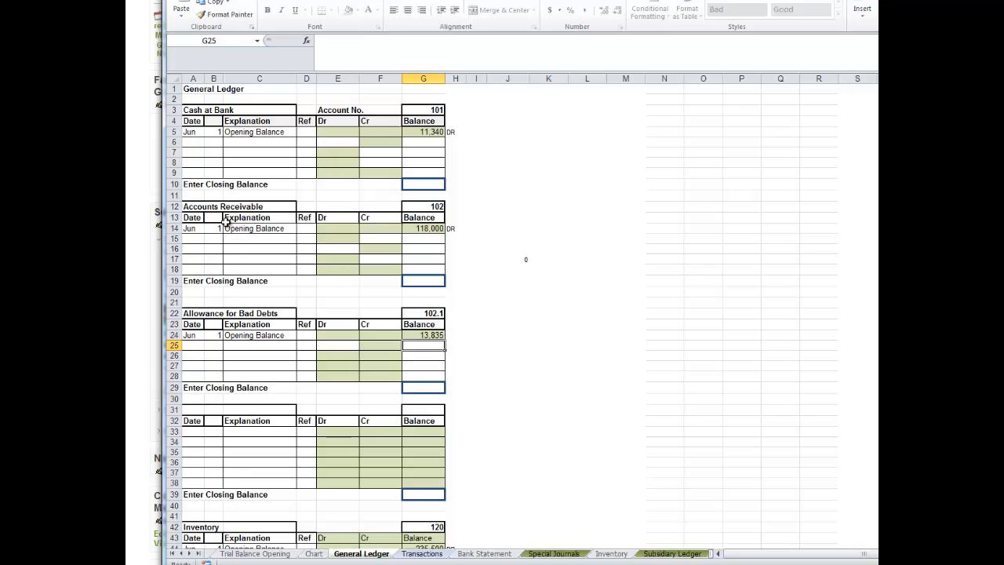
pyautogui.click(453, 335)
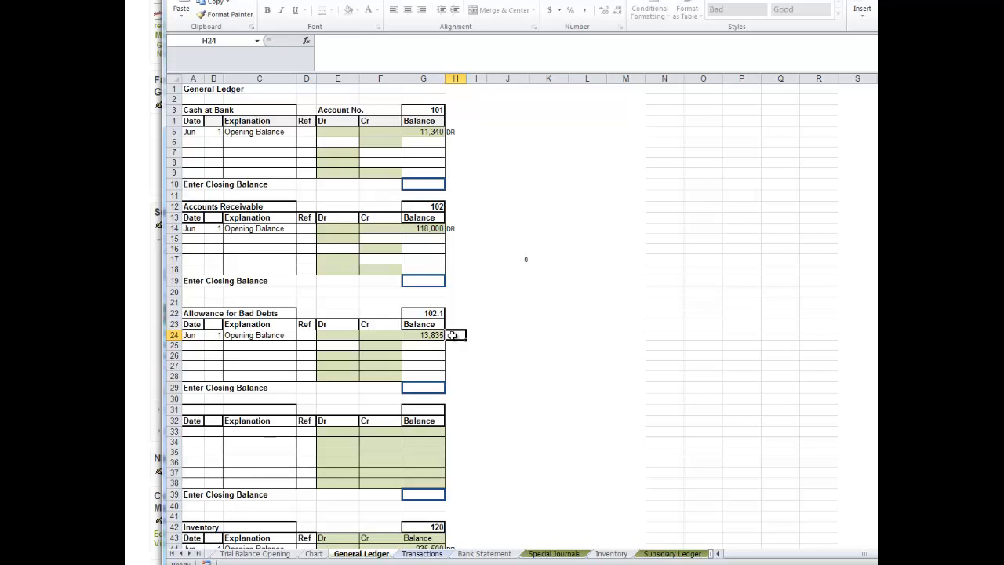
pyautogui.write('CR')
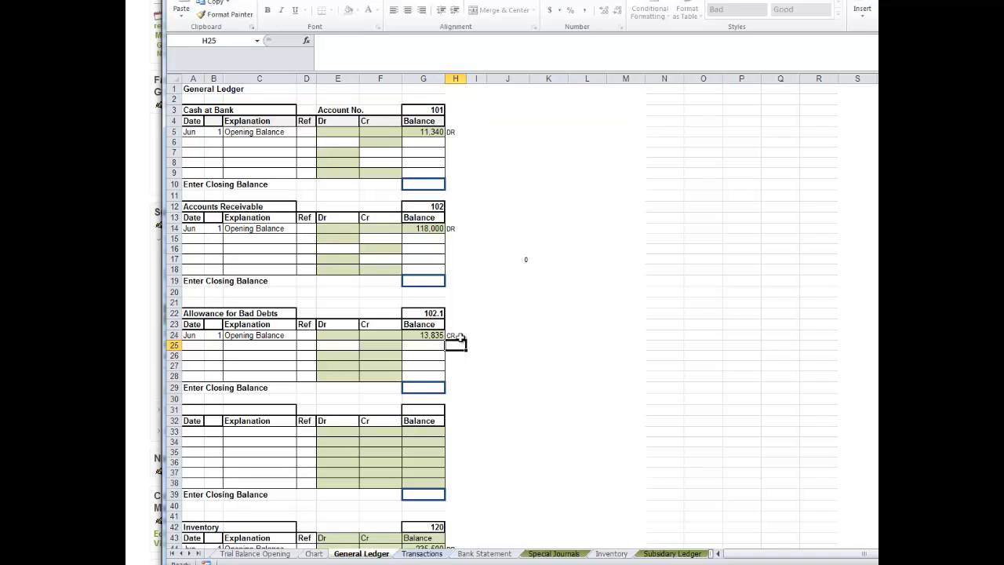
pyautogui.moveTo(520, 353); pyautogui.dragTo(522, 303)
pyautogui.click(524, 305)
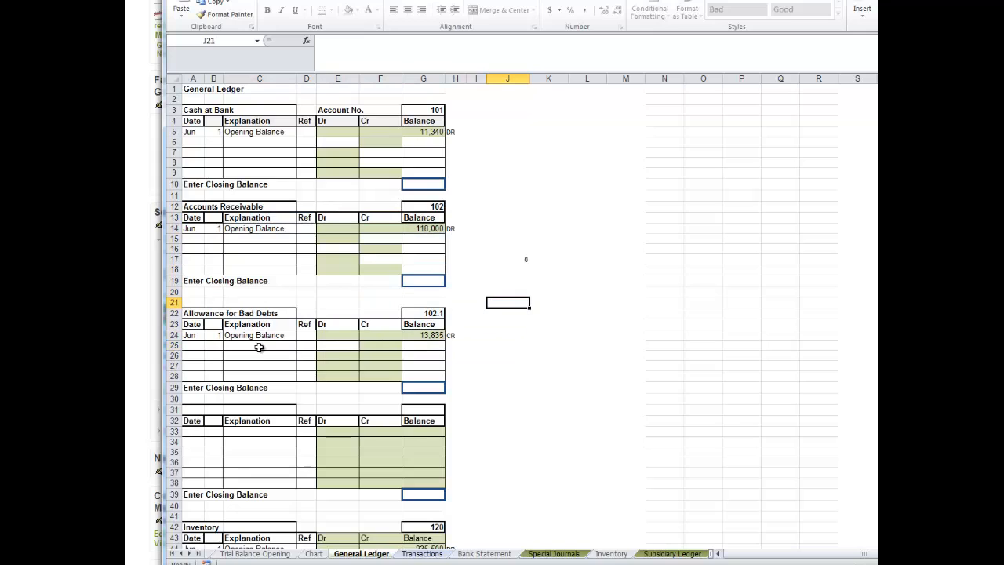
# Link the fourth ledger's title in A31 to the Notes Receivable name in A9 of Trial Balance Opening.
pyautogui.click(189, 411)
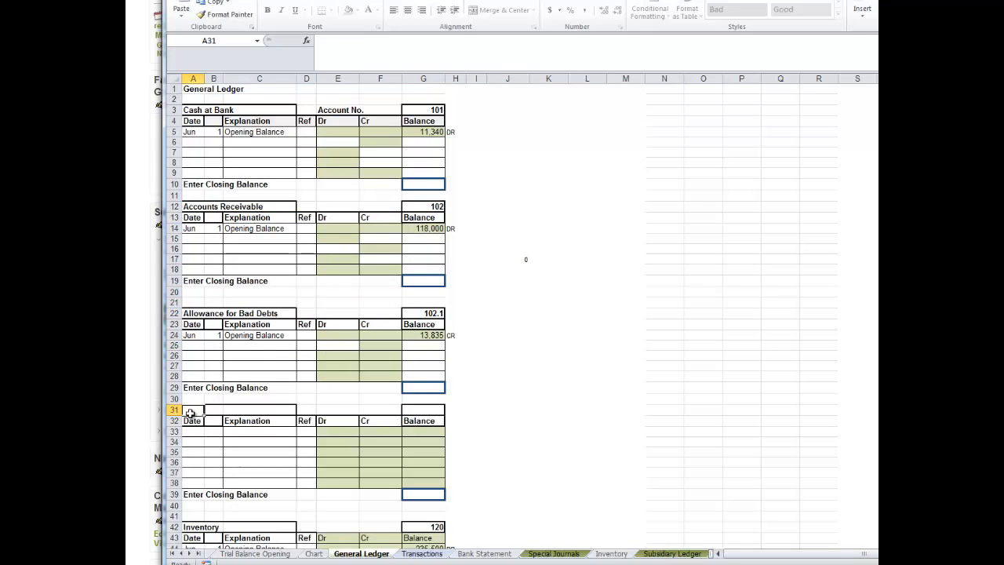
pyautogui.write('=')
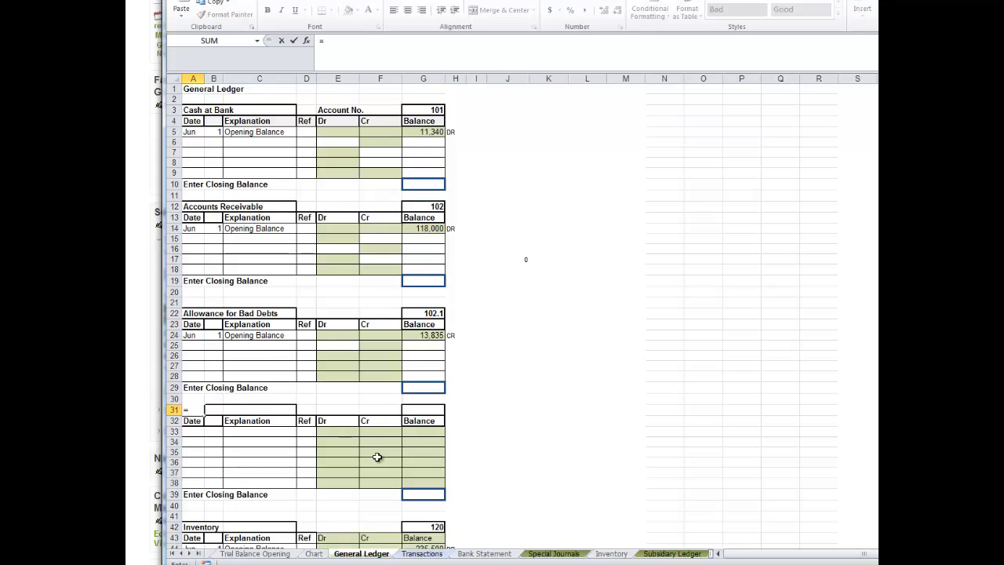
pyautogui.click(284, 555)
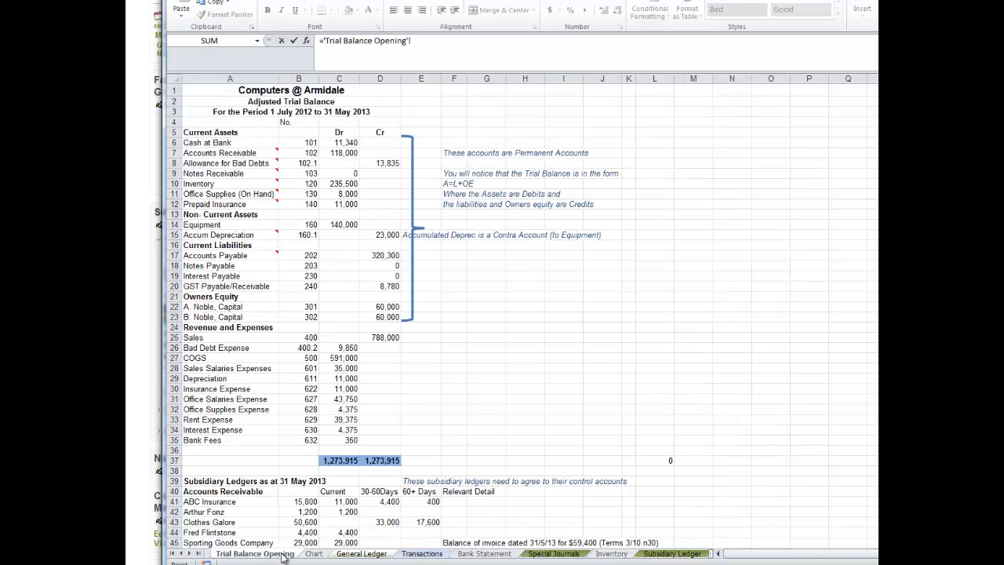
pyautogui.click(216, 174)
pyautogui.press('Return')
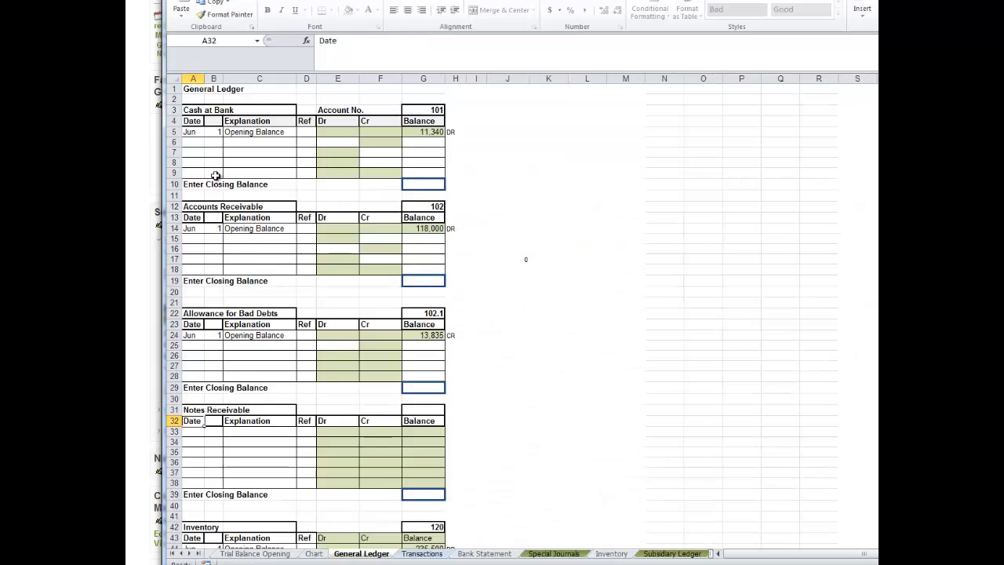
# Link the Notes Receivable ledger's account number in G31 to cell B9 of Trial Balance Opening.
pyautogui.click(427, 410)
pyautogui.write('=')
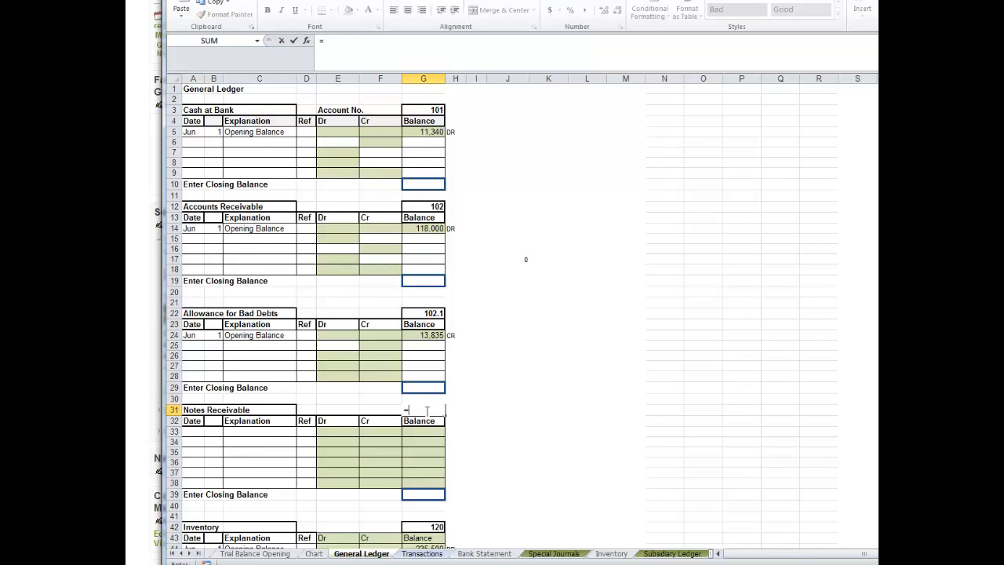
pyautogui.click(272, 554)
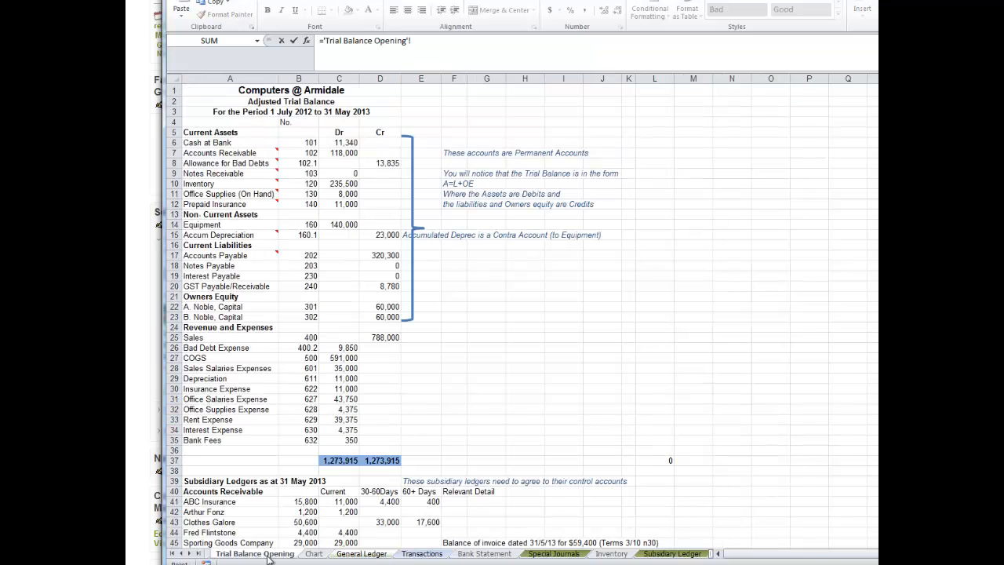
pyautogui.click(309, 174)
pyautogui.press('Return')
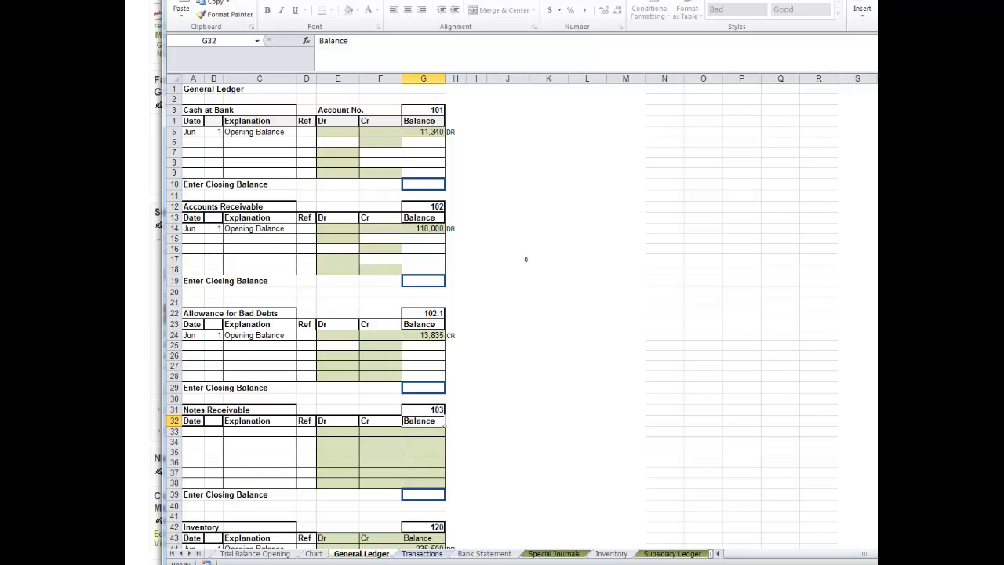
# Link the ledger title in A52, below Inventory, to the Office Supplies (On Hand) name in A11 of Trial Balance Opening.
pyautogui.scroll(-6, 502, 314)
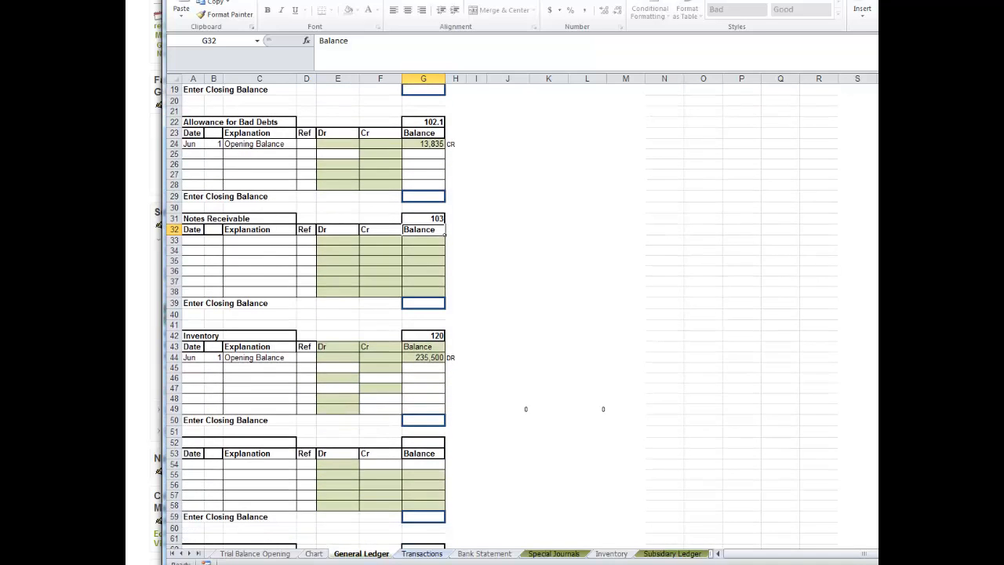
pyautogui.scroll(-2, 502, 314)
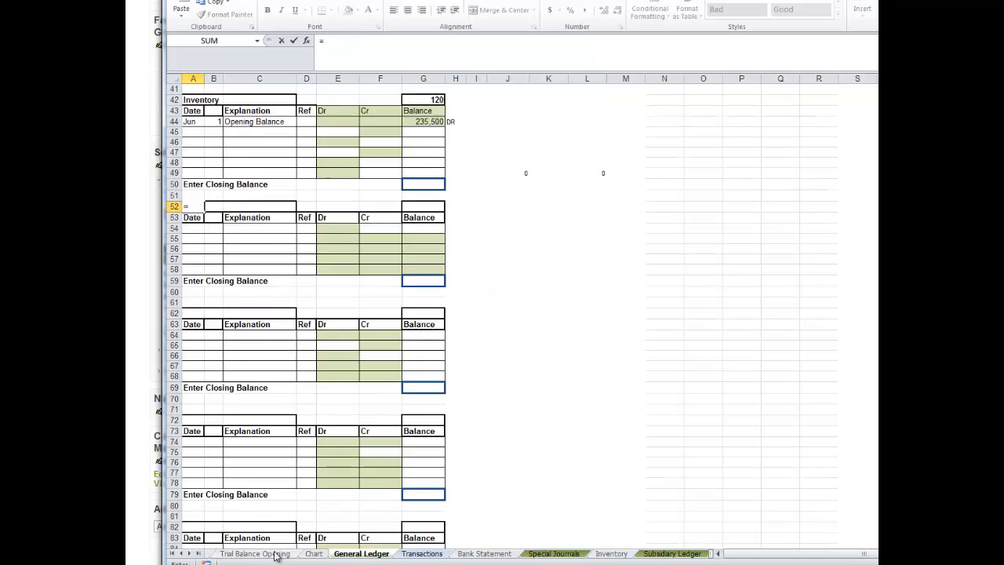
pyautogui.click(277, 555)
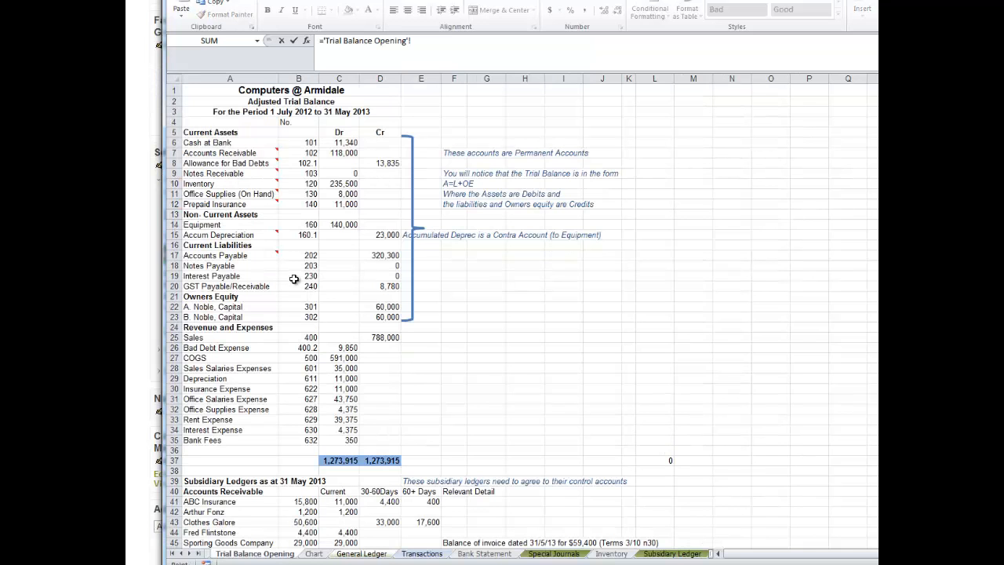
pyautogui.click(207, 193)
pyautogui.press('Return')
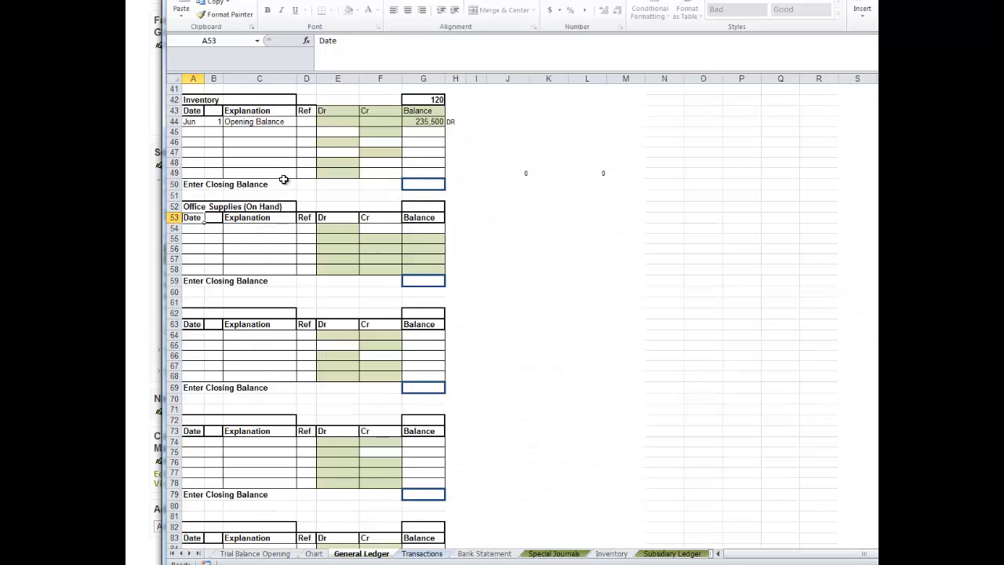
# Link the Office Supplies (On Hand) ledger's account number in G52 to cell B11 of Trial Balance Opening.
pyautogui.click(434, 208)
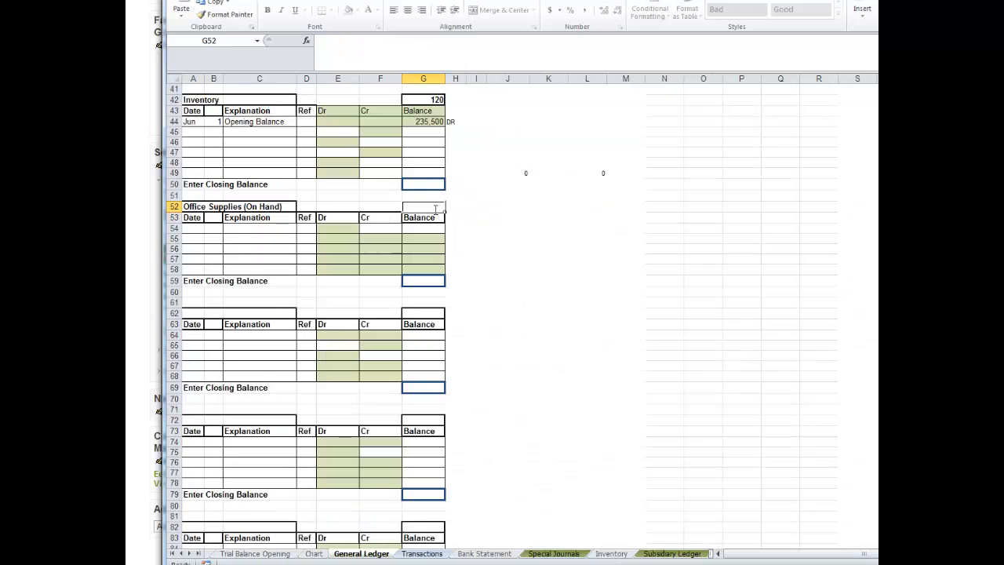
pyautogui.write('=')
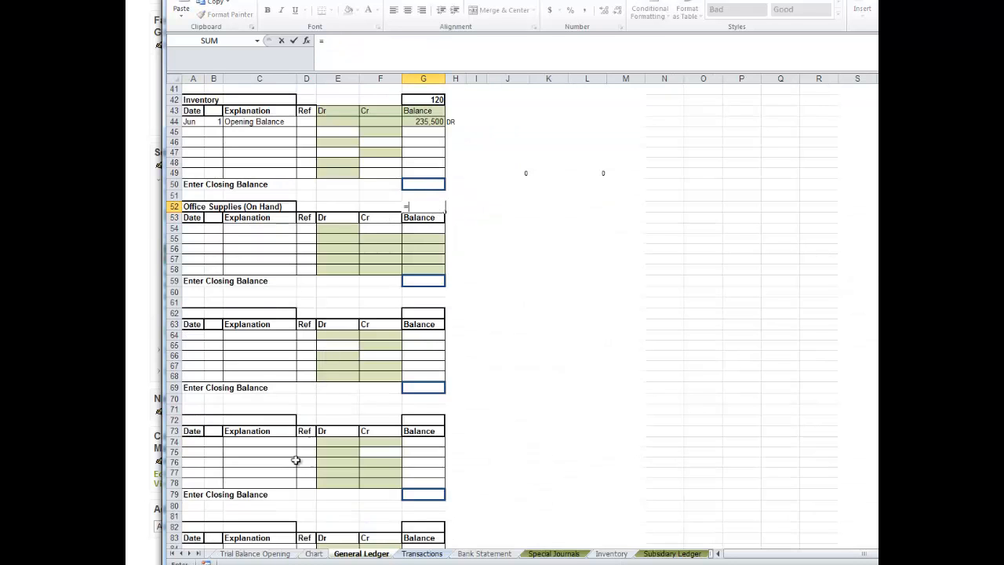
pyautogui.click(258, 554)
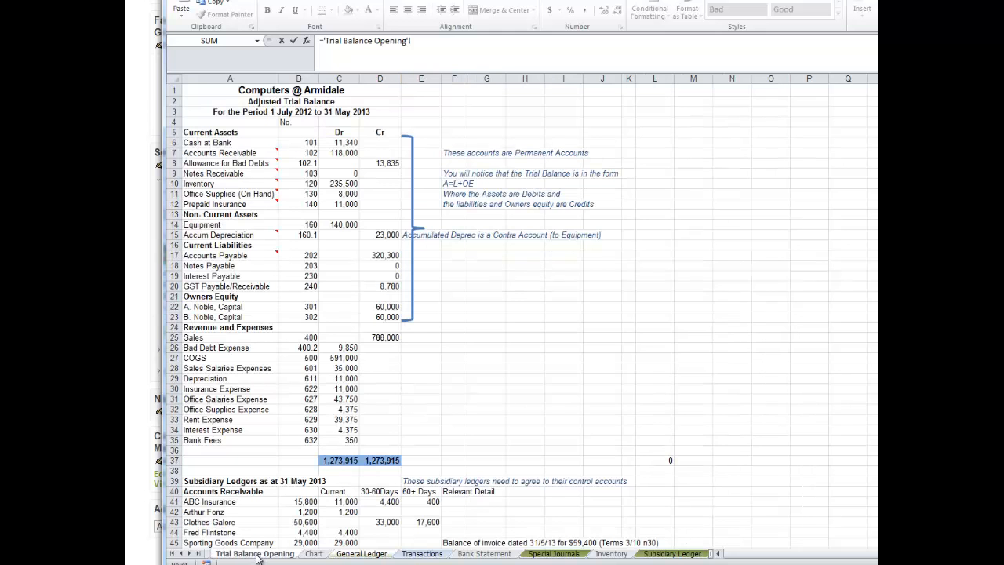
pyautogui.click(311, 193)
pyautogui.press('Return')
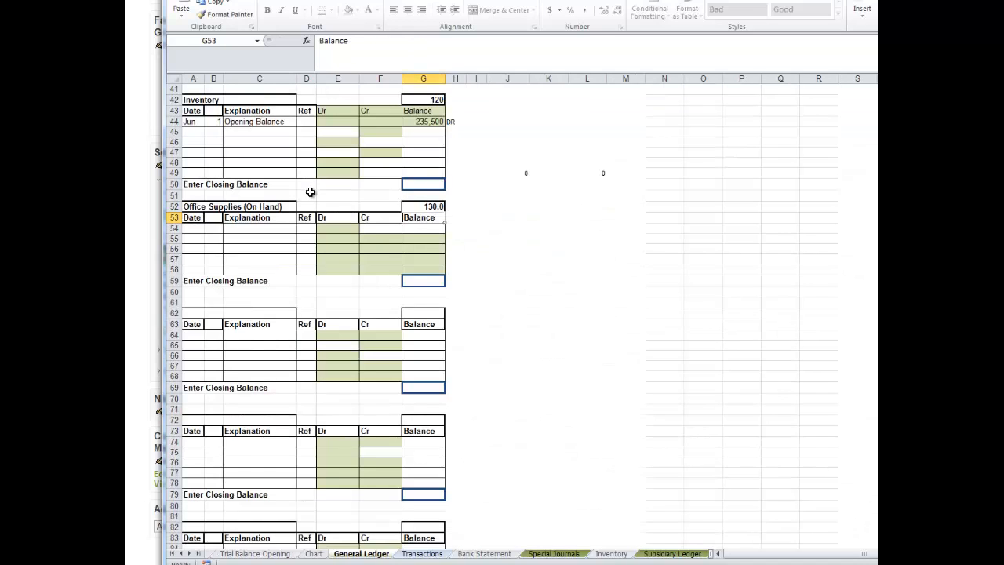
# Fill row 54 of the Office Supplies (On Hand) ledger with the date Jun 1 and the explanation "Opening Balance".
pyautogui.click(196, 229)
pyautogui.write('Jun')
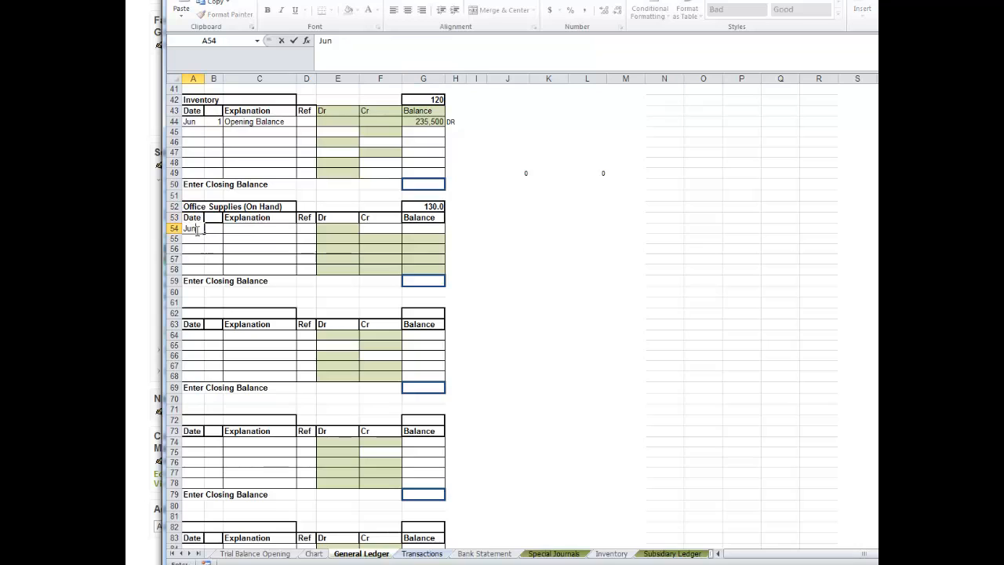
pyautogui.press('Tab')
pyautogui.write('1')
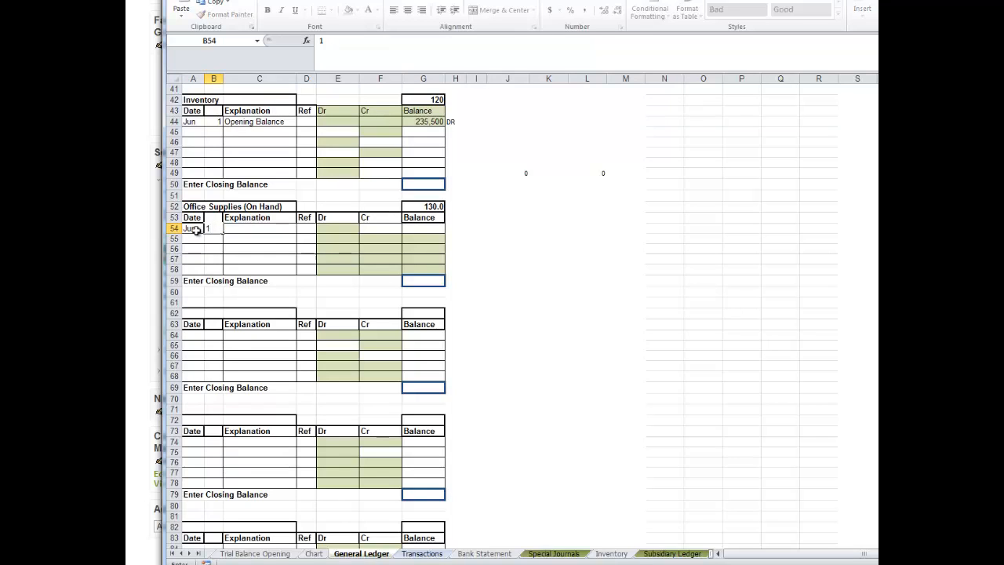
pyautogui.press('Tab')
pyautogui.write('Openin')
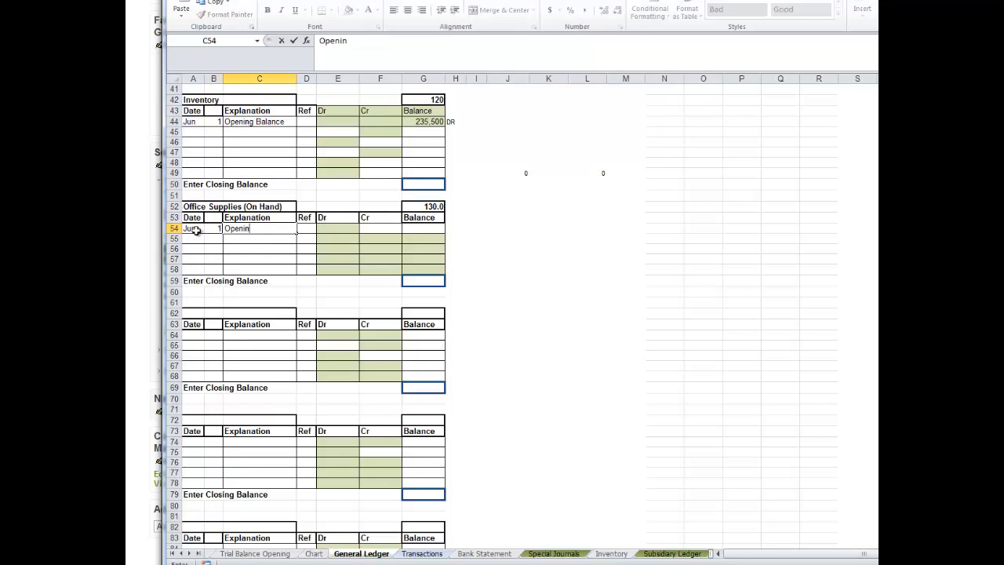
pyautogui.write('g Balance')
pyautogui.press('Return')
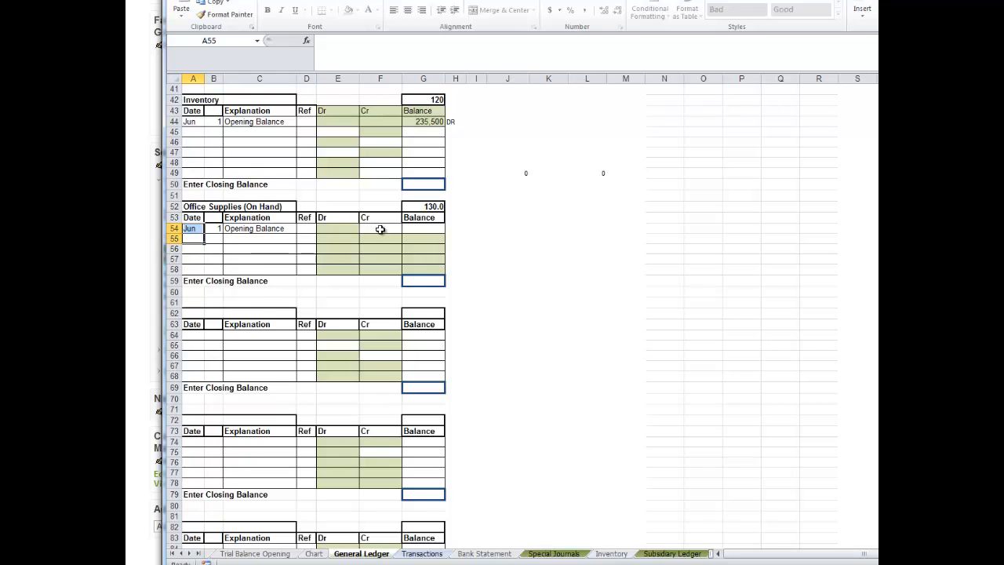
# Link the opening balance in G54 to the Office Supplies (On Hand) debit in C11 of Trial Balance Opening.
pyautogui.click(420, 227)
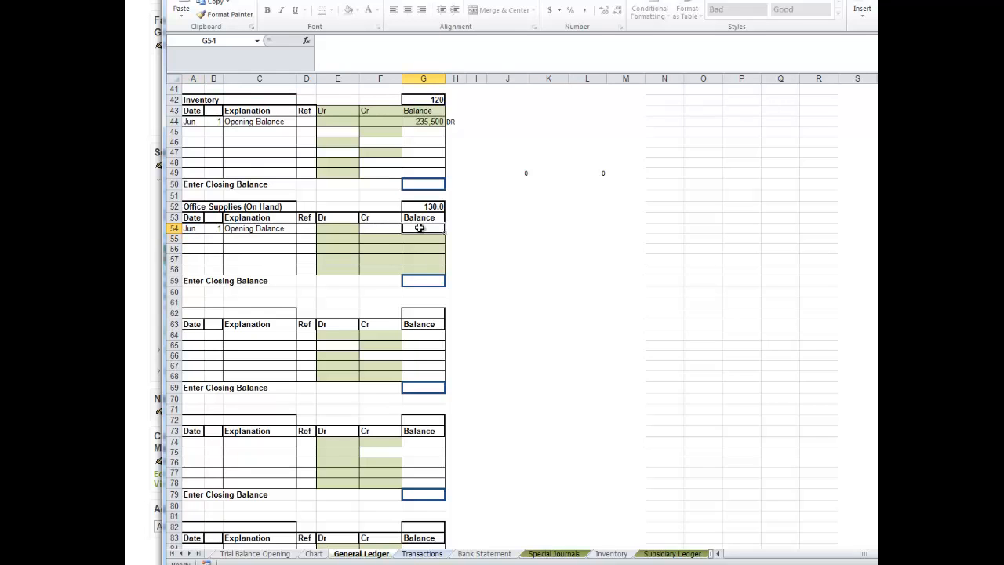
pyautogui.click(381, 226)
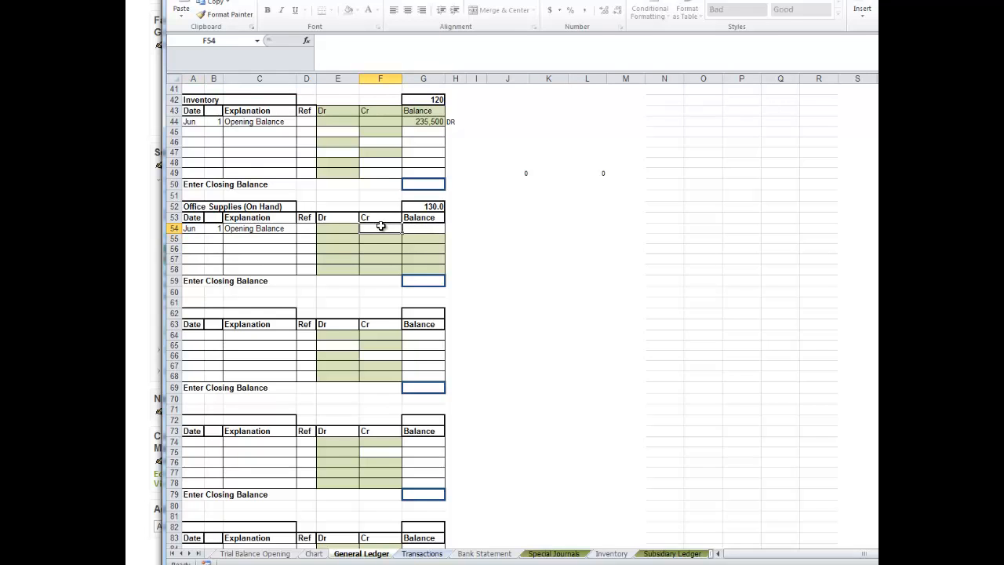
pyautogui.click(426, 229)
pyautogui.write('=')
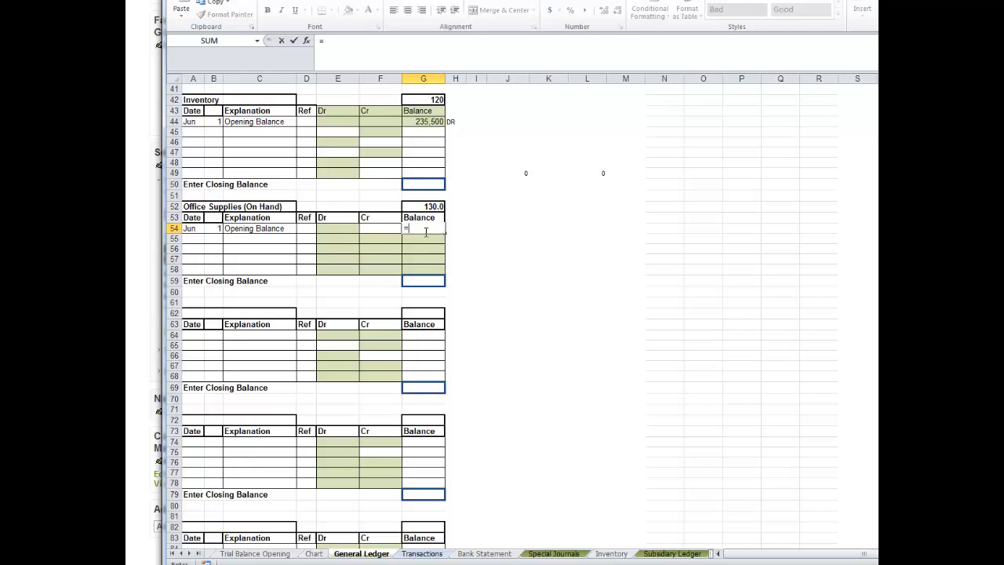
pyautogui.click(280, 554)
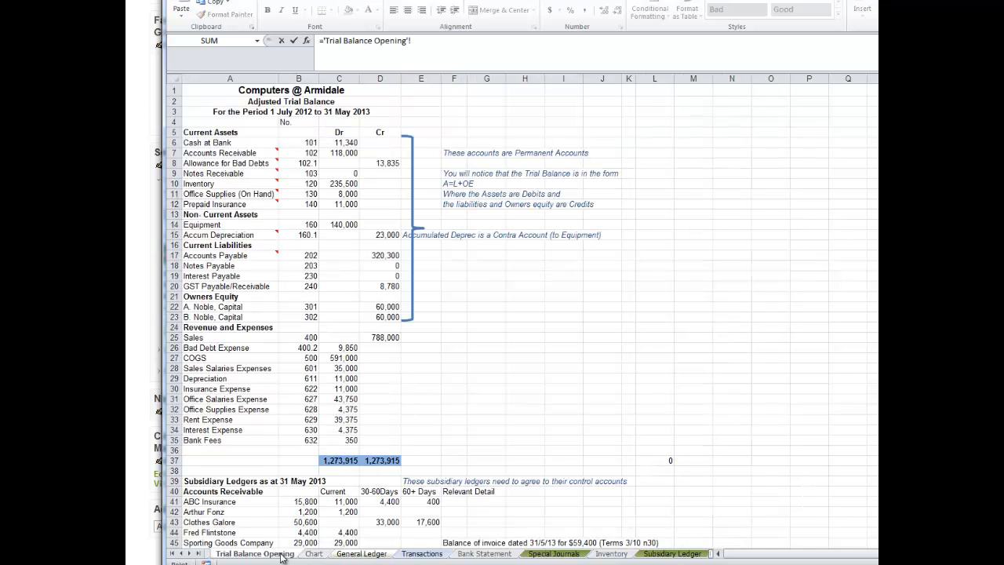
pyautogui.click(337, 196)
pyautogui.press('Return')
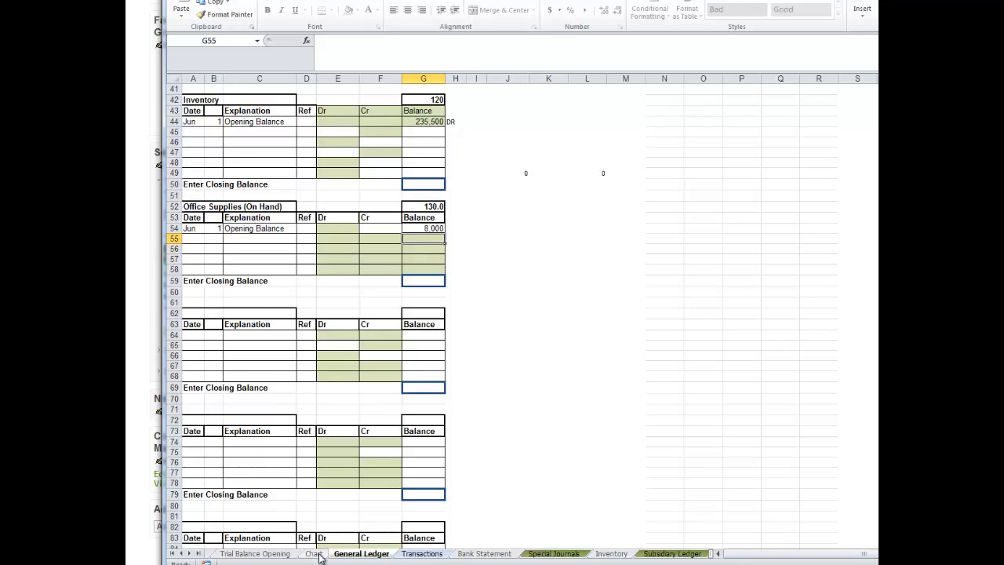
# Replace the ledger title in A52 with a link to the Discount Received name in A11 of the Chart sheet.
pyautogui.click(192, 207)
pyautogui.write('=')
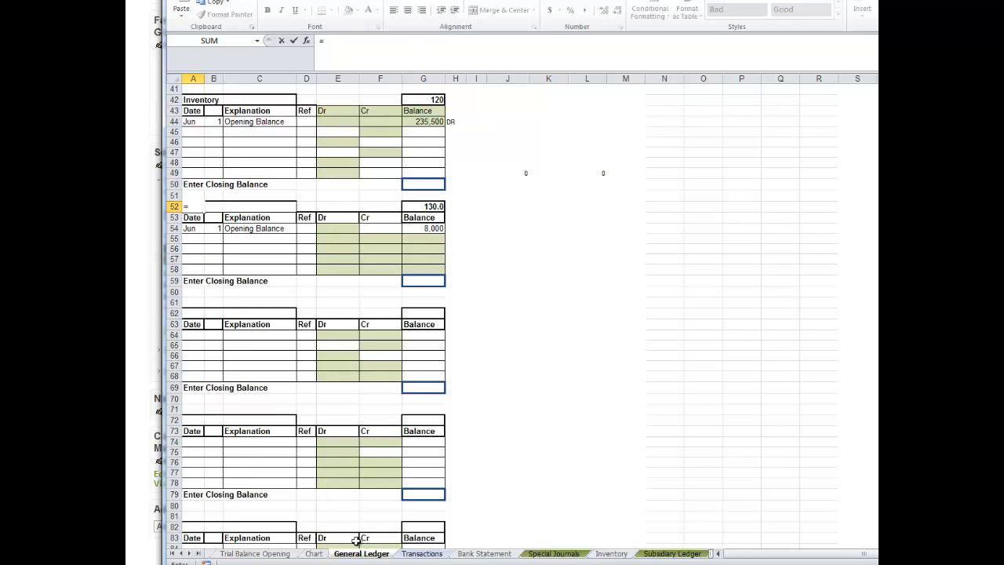
pyautogui.click(315, 555)
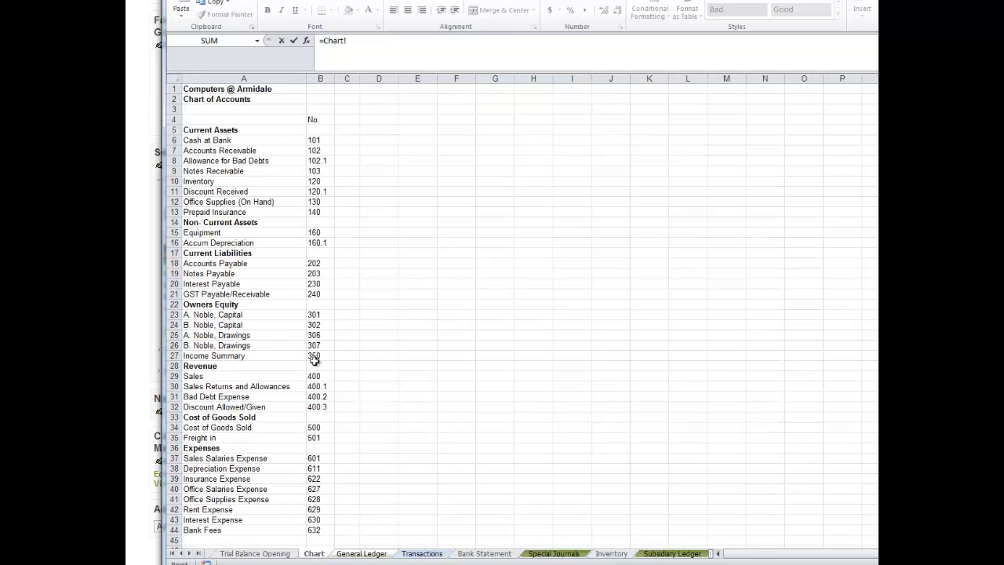
pyautogui.click(208, 191)
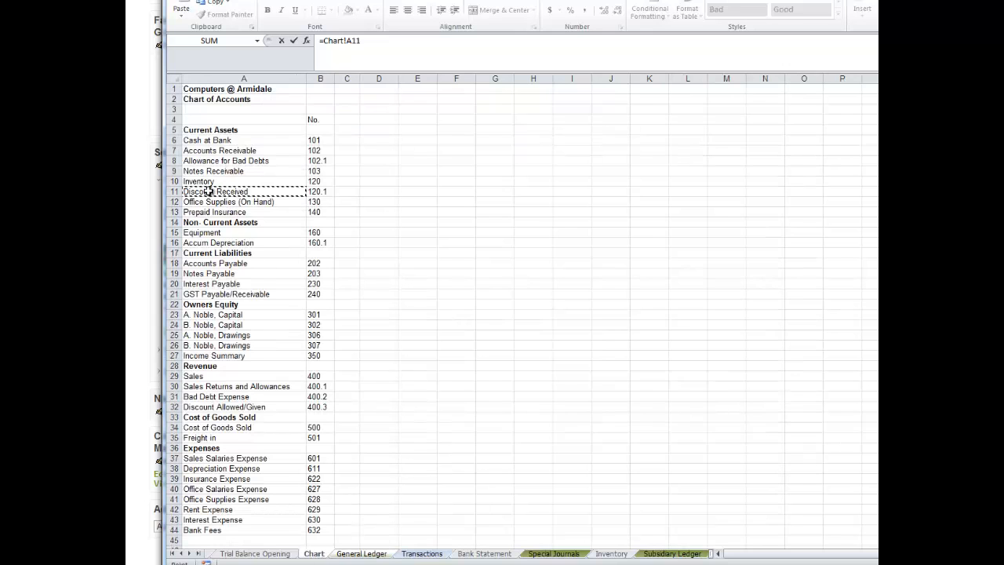
pyautogui.press('Return')
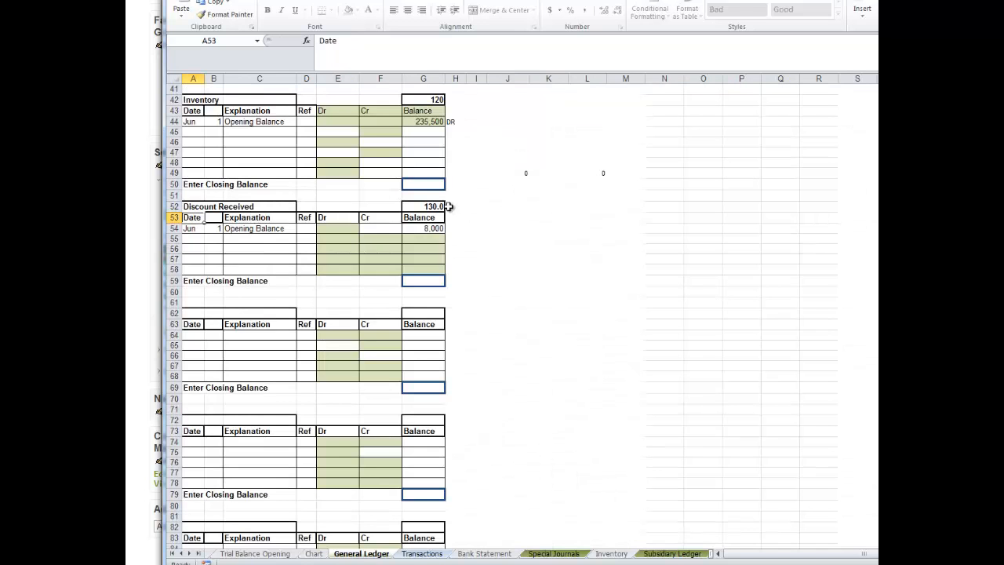
# Replace the account number in G52 with a link to the Discount Received number in B11 of the Chart sheet.
pyautogui.click(433, 207)
pyautogui.write('=')
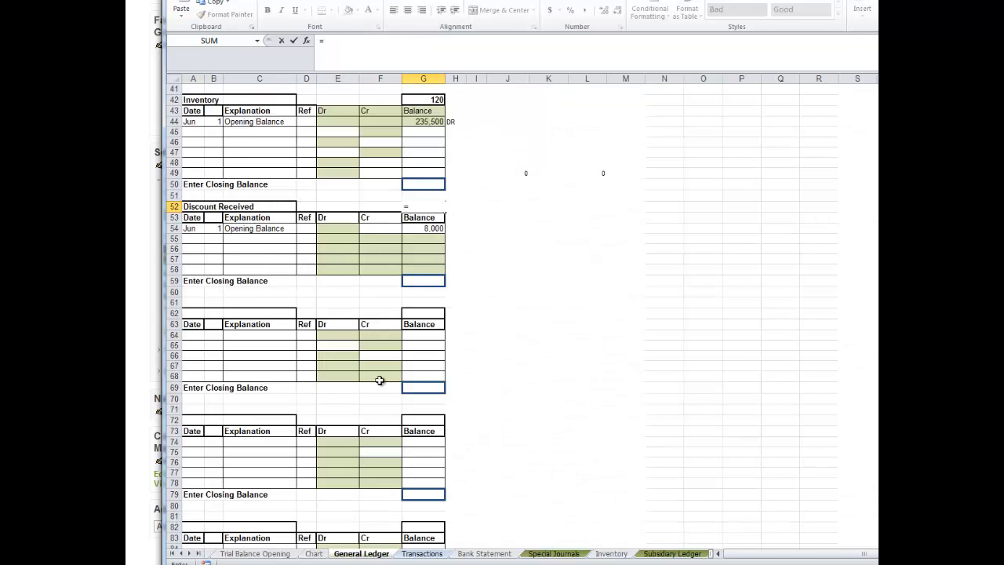
pyautogui.click(316, 553)
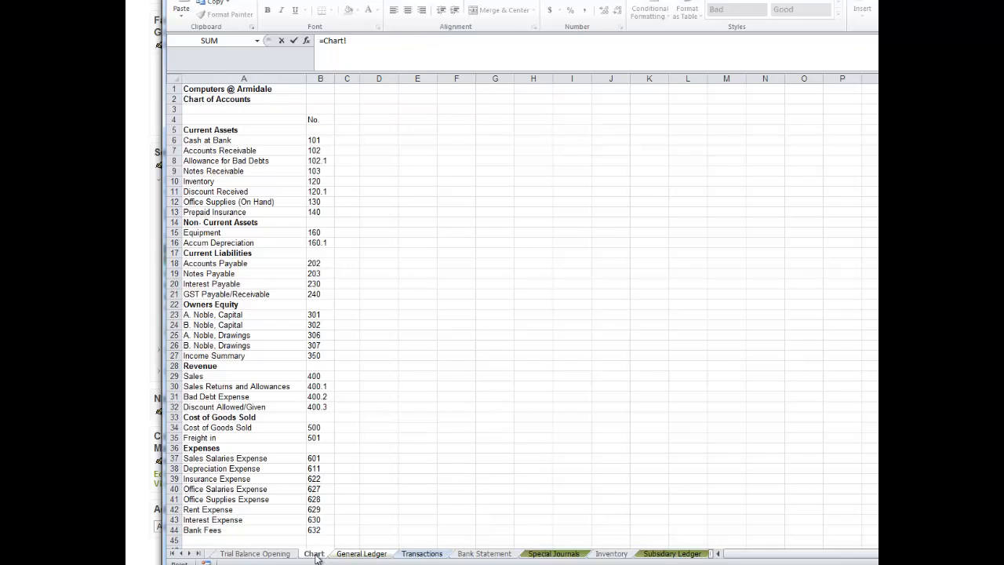
pyautogui.click(317, 193)
pyautogui.press('Return')
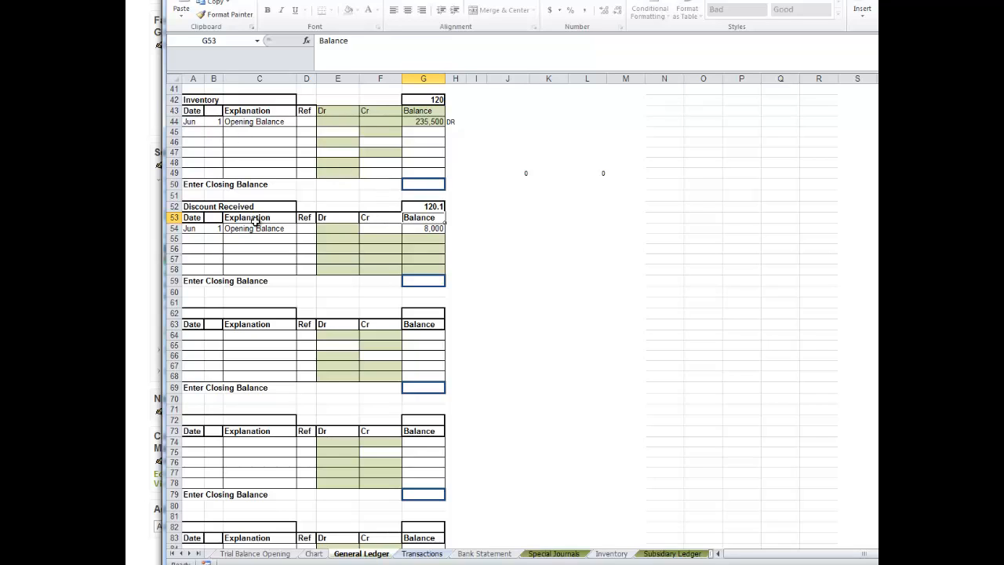
# Clear the date, explanation and opening balance from row 54 of the Discount Received ledger.
pyautogui.moveTo(187, 229); pyautogui.dragTo(262, 231)
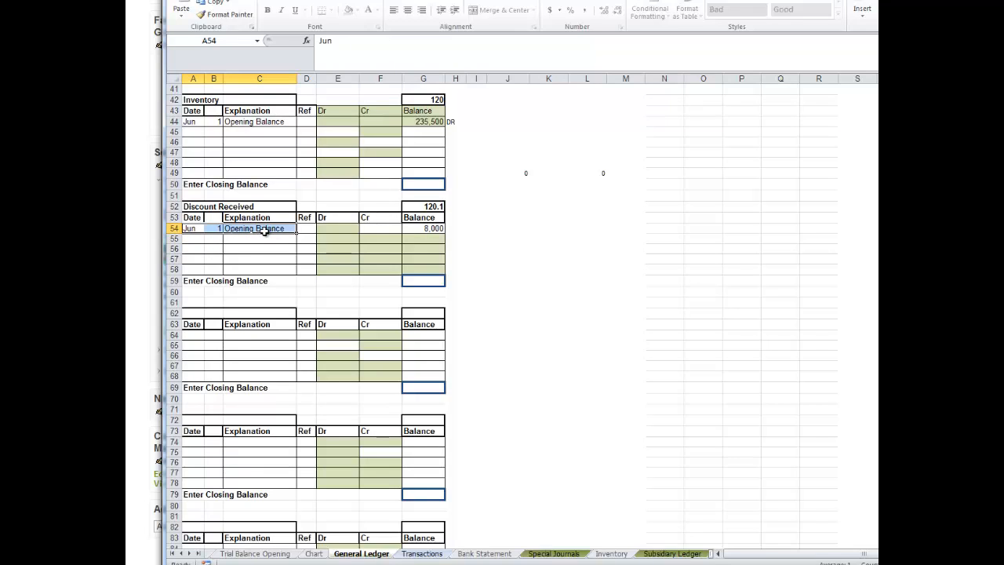
pyautogui.press('Delete')
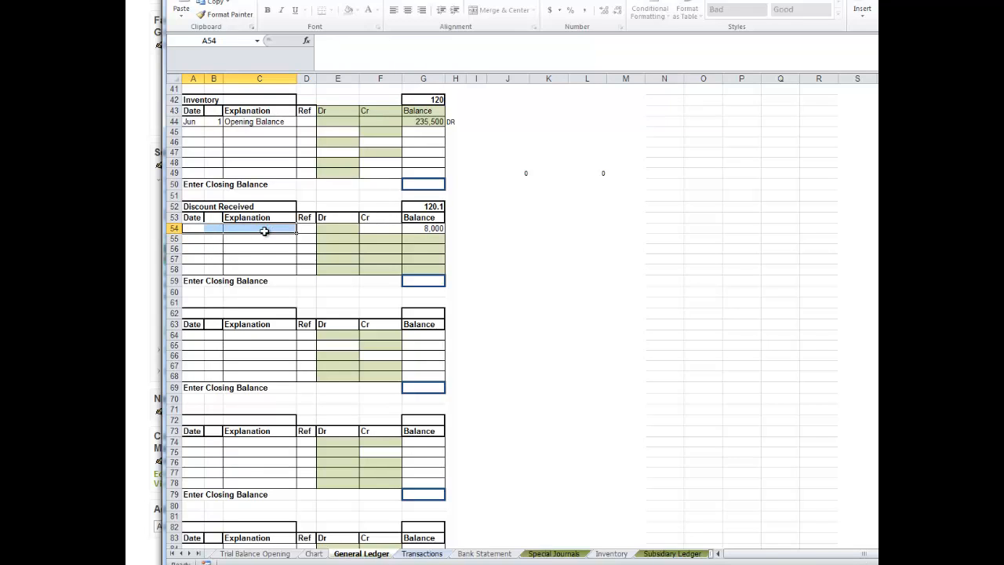
pyautogui.click(428, 227)
pyautogui.press('Delete')
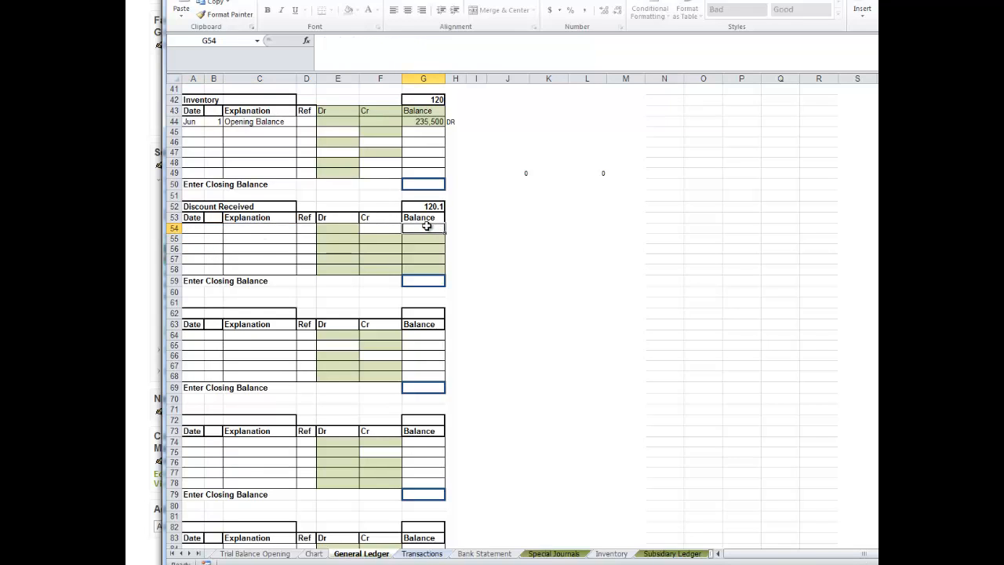
pyautogui.click(495, 247)
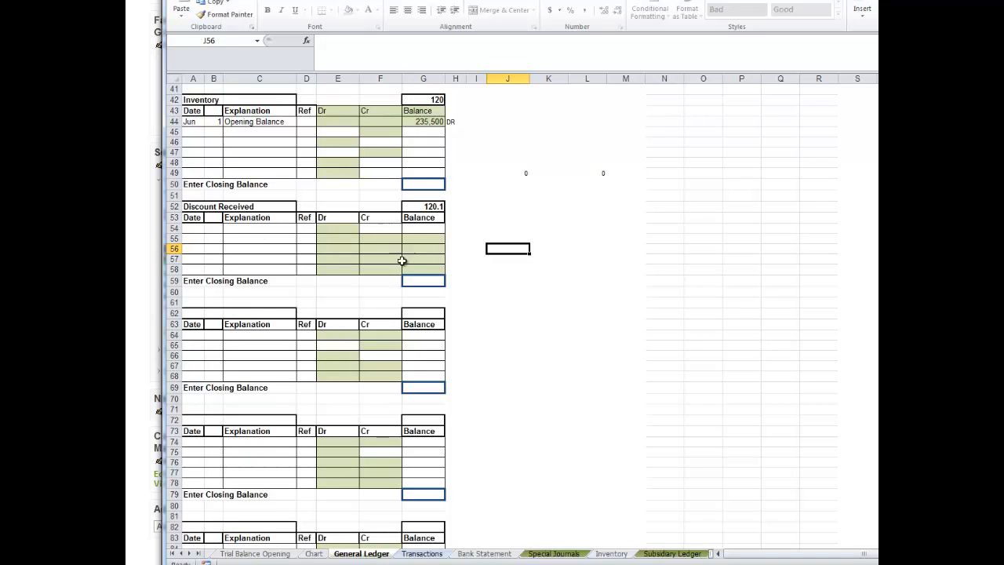
# Link the ledger title in A62 to the Office Supplies (On Hand) name in A12 of the Chart sheet.
pyautogui.click(190, 311)
pyautogui.write('=')
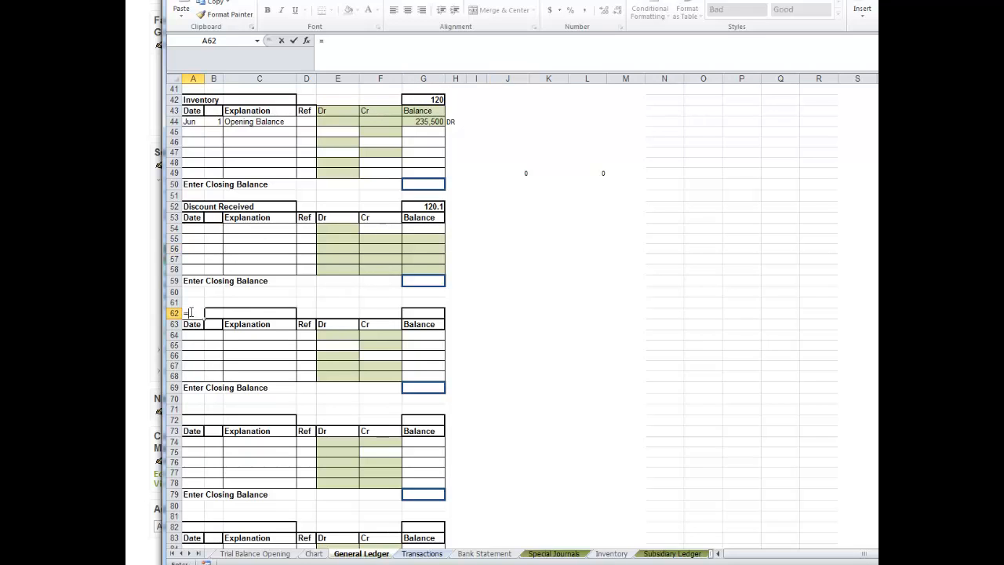
pyautogui.click(313, 552)
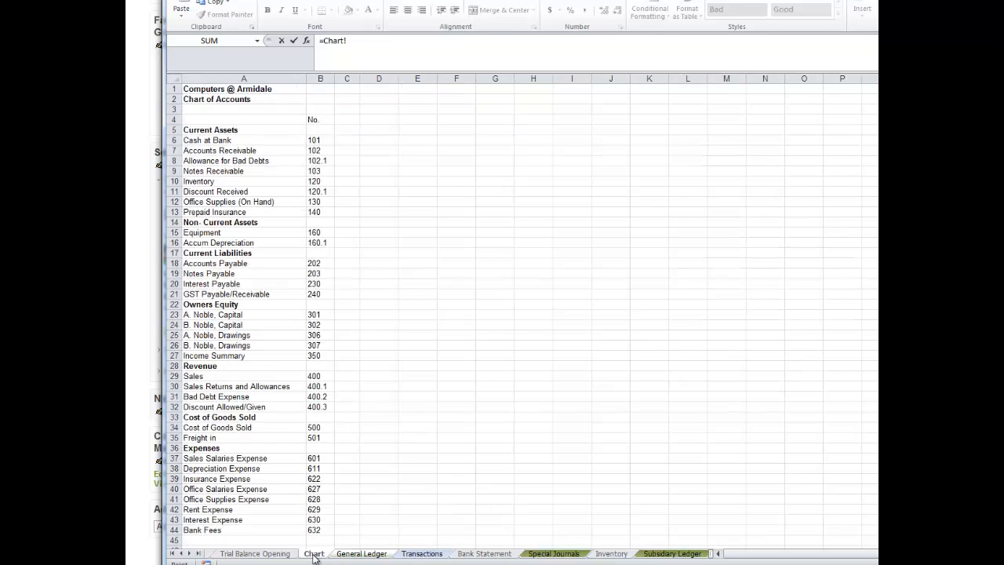
pyautogui.click(201, 203)
pyautogui.press('Return')
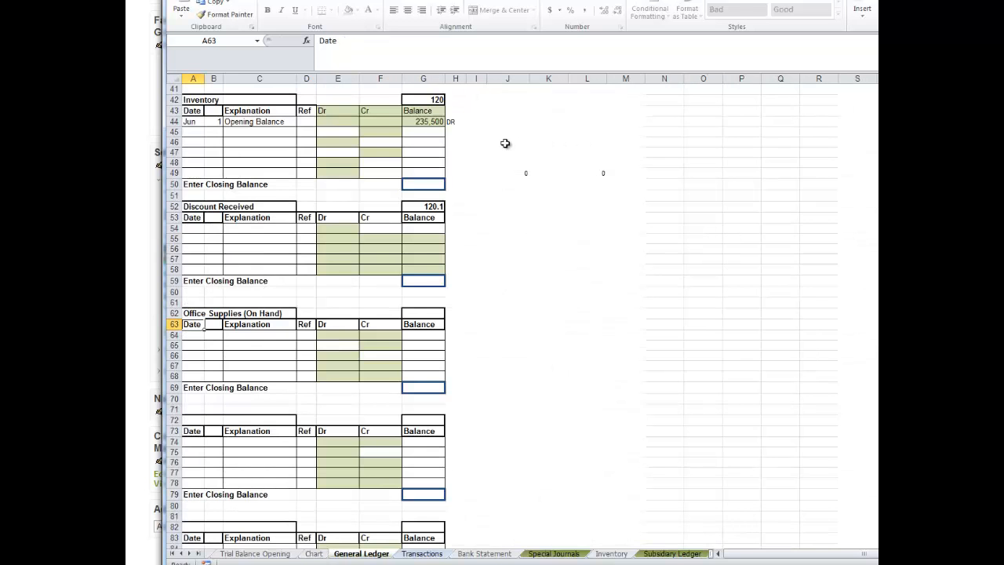
# Link the account number in G62 to the Office Supplies (On Hand) number in B12 of the Chart sheet.
pyautogui.click(423, 312)
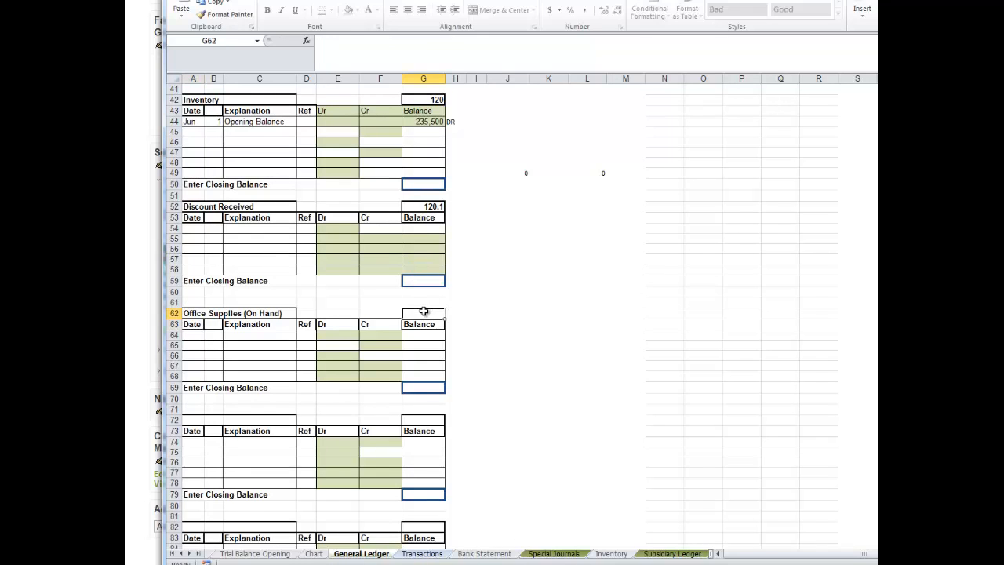
pyautogui.write('=')
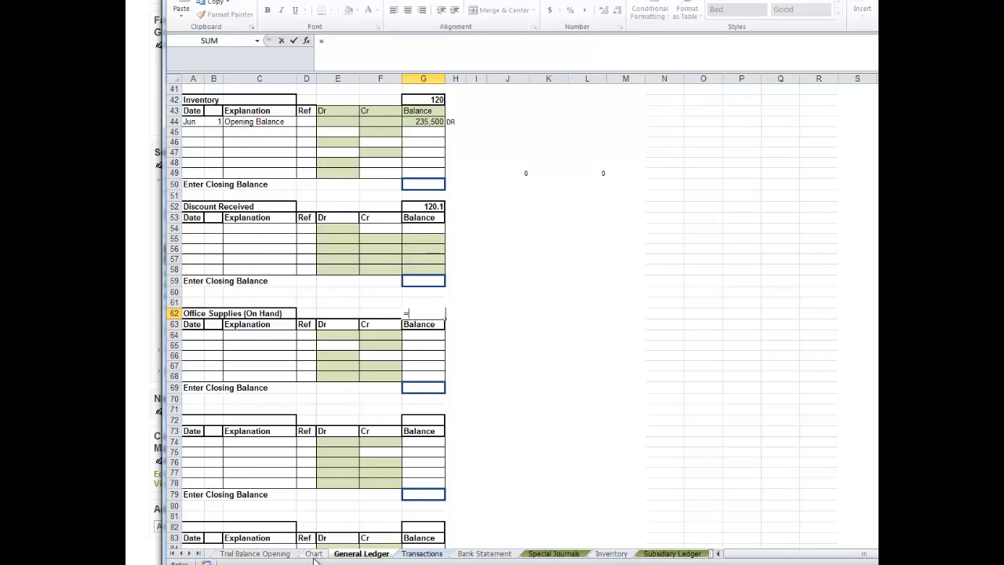
pyautogui.click(314, 554)
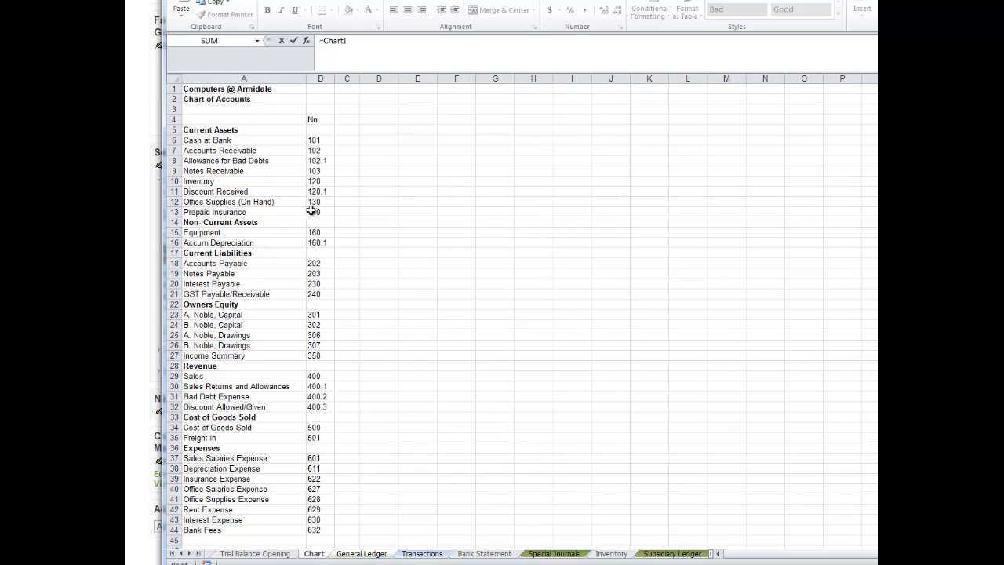
pyautogui.press('Return')
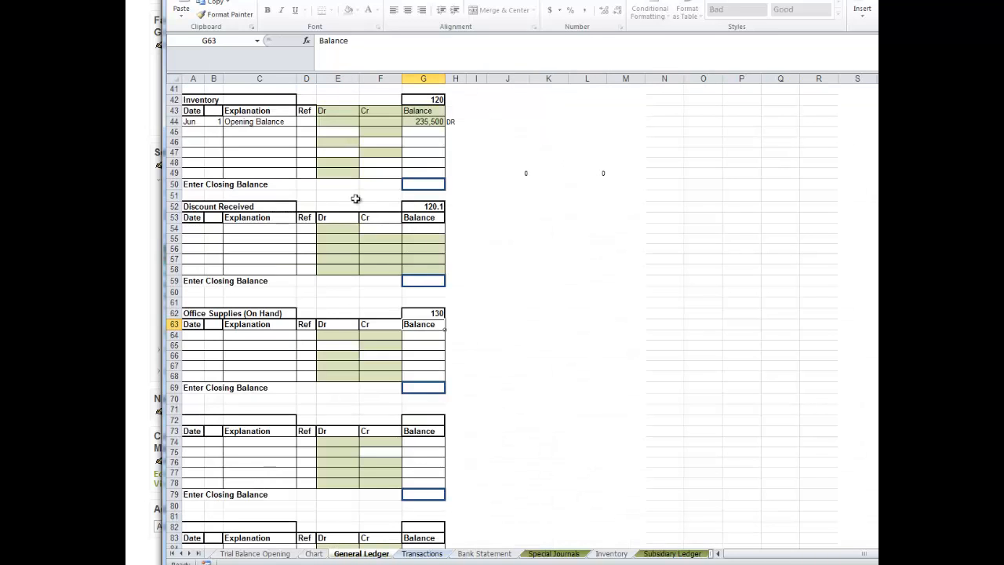
# Link the ledger title in A72 to the Prepaid Insurance name in A13 of the Chart sheet.
pyautogui.click(191, 422)
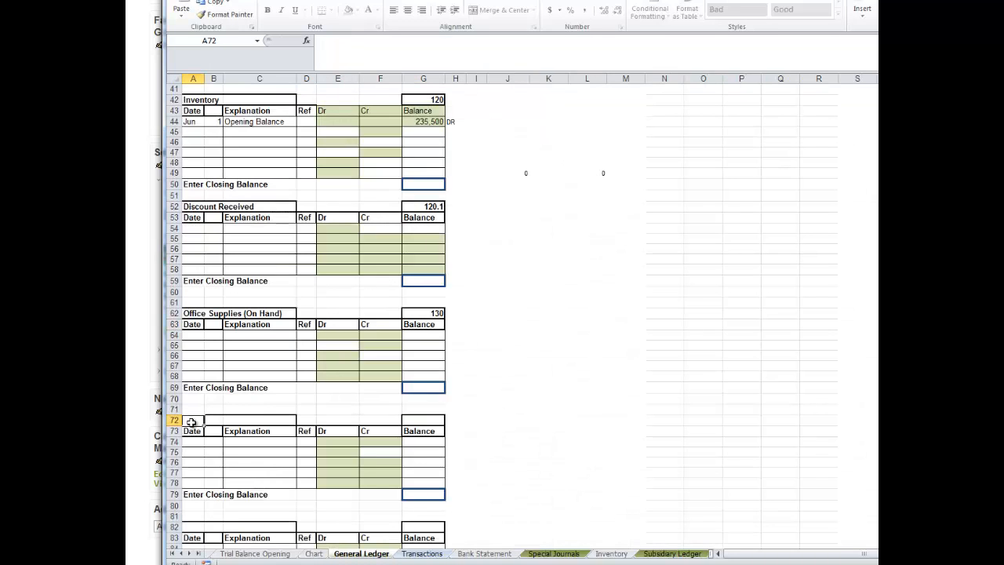
pyautogui.write('=')
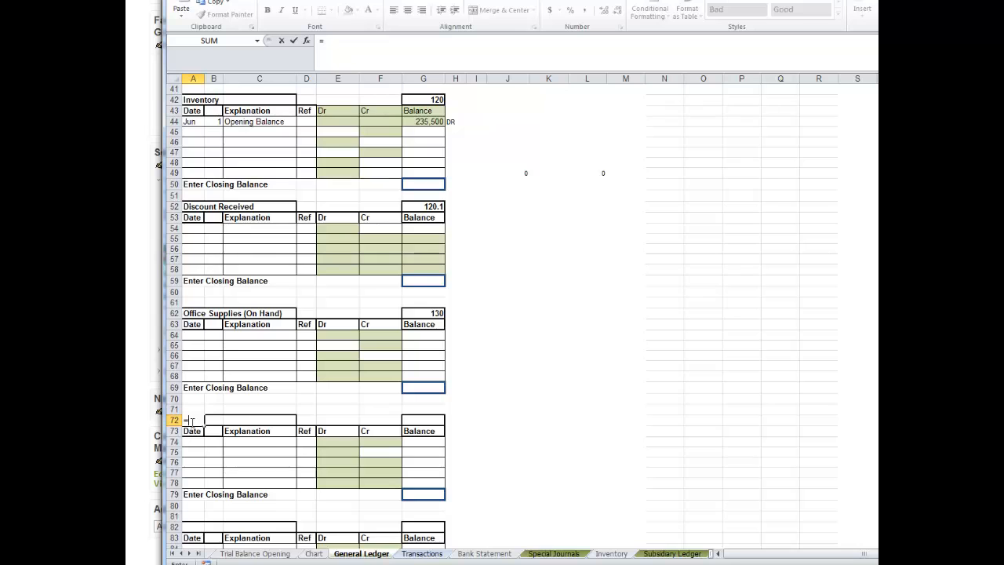
pyautogui.click(315, 554)
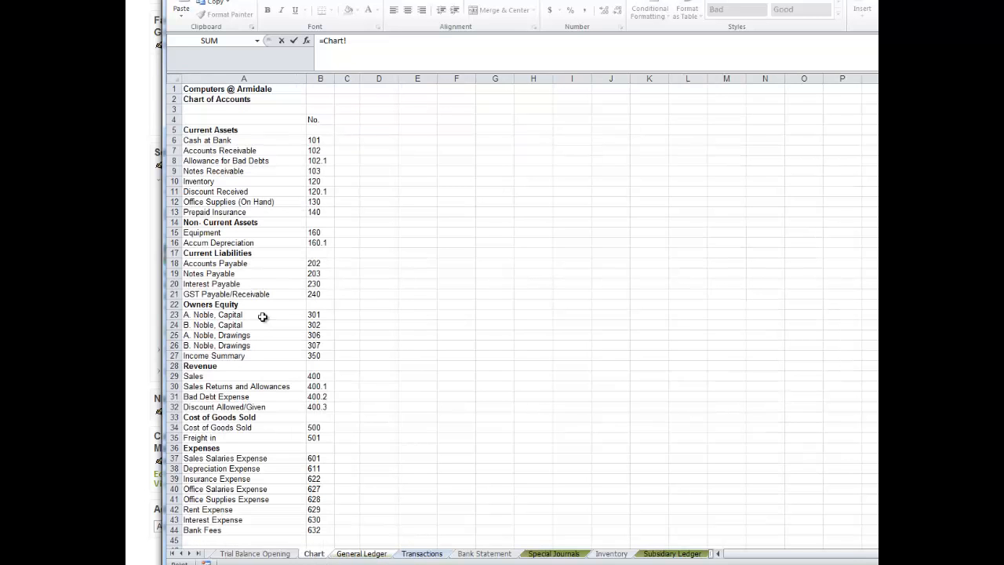
pyautogui.click(223, 214)
pyautogui.press('Return')
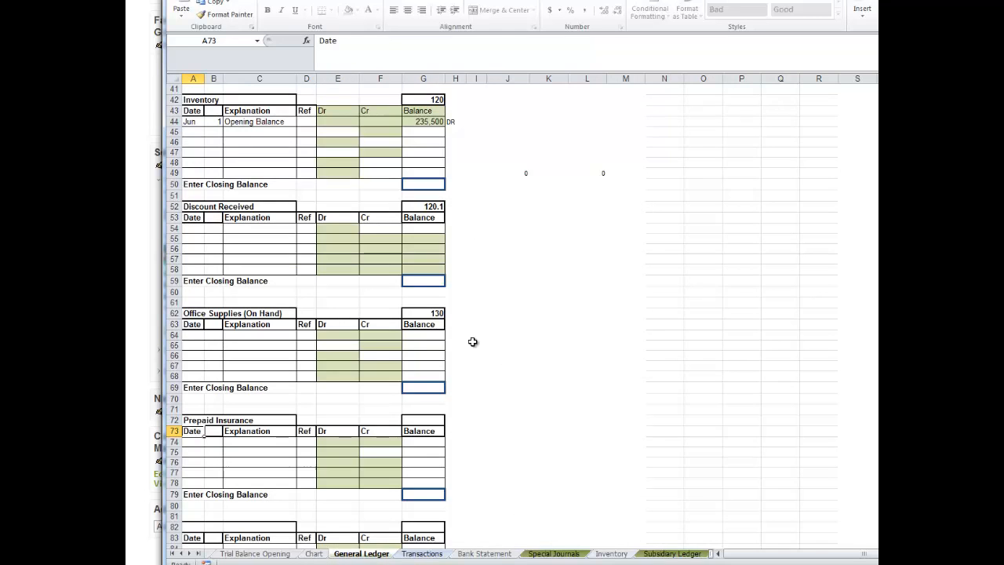
# Link the account number in G72 to the Prepaid Insurance number in B13 of the Chart sheet.
pyautogui.click(427, 418)
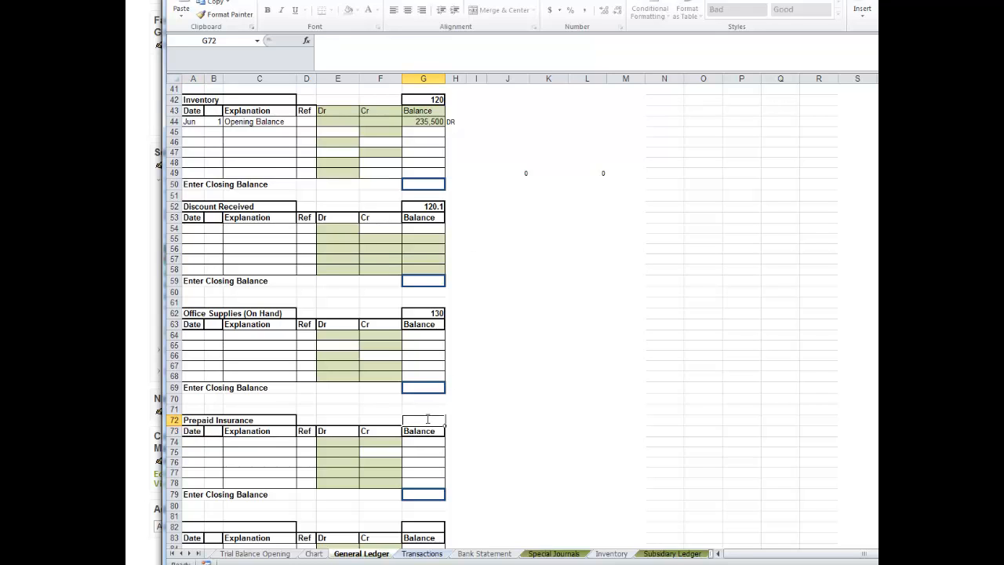
pyautogui.write('=')
pyautogui.click(313, 553)
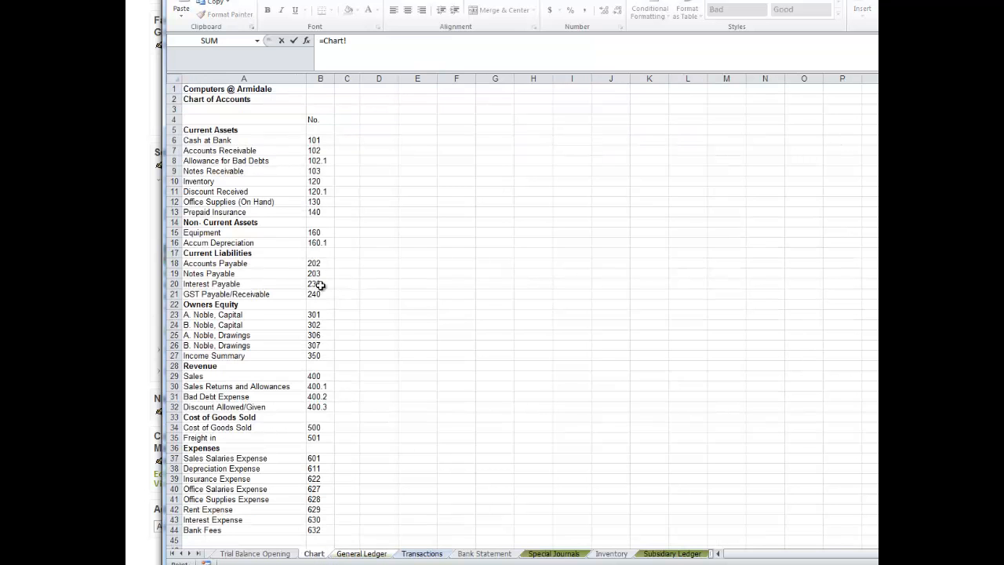
pyautogui.click(315, 212)
pyautogui.press('Return')
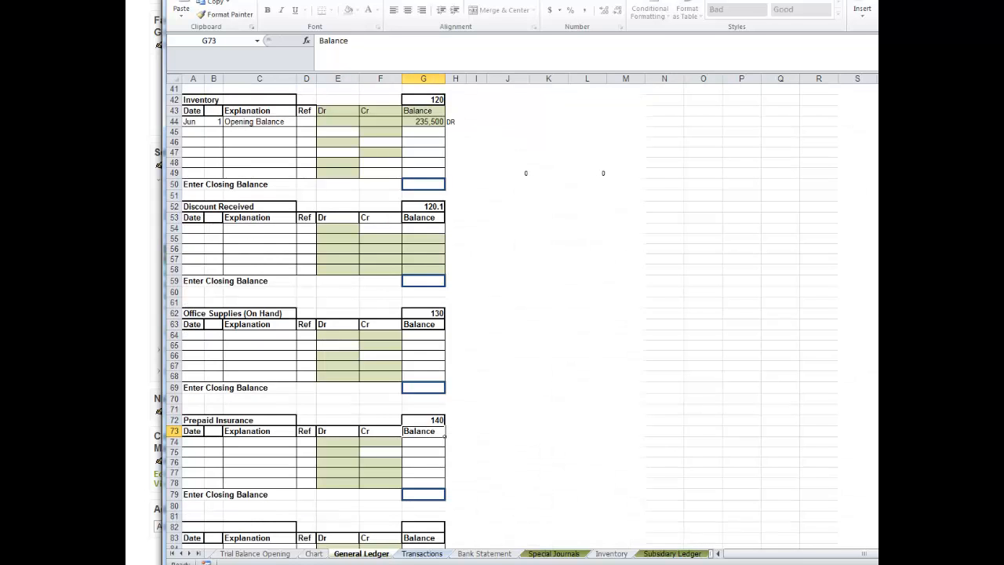
# Link the ledger title in A82 to the Equipment name in A15 of the Chart sheet.
pyautogui.scroll(-11, 501, 314)
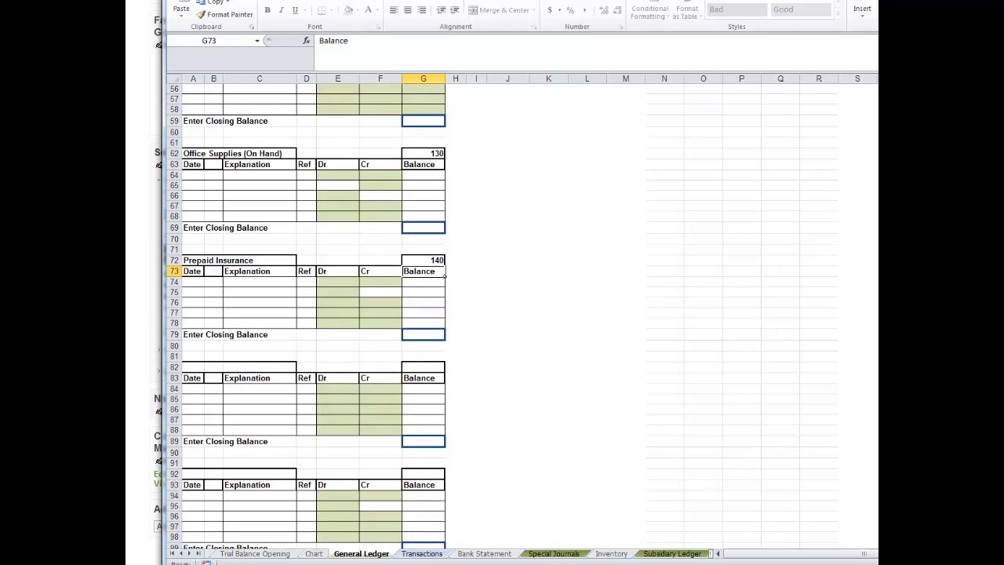
pyautogui.scroll(-1, 502, 313)
pyautogui.scroll(5, 502, 314)
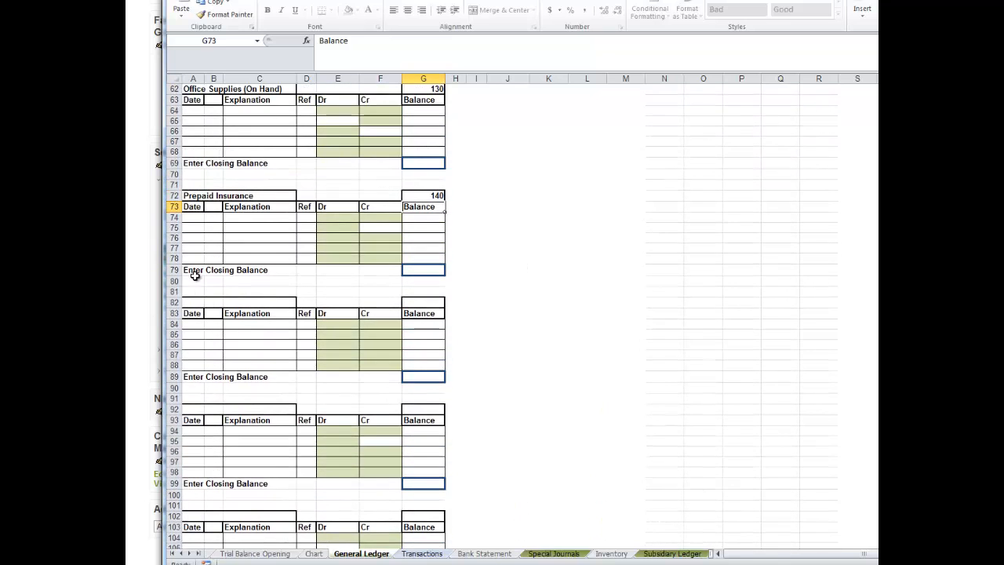
pyautogui.click(192, 300)
pyautogui.write('=')
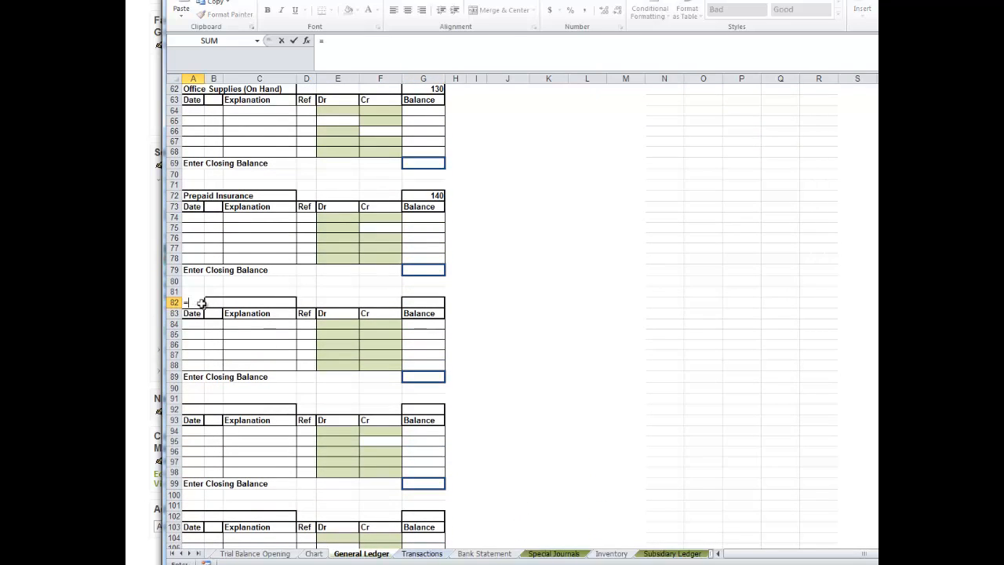
pyautogui.click(317, 554)
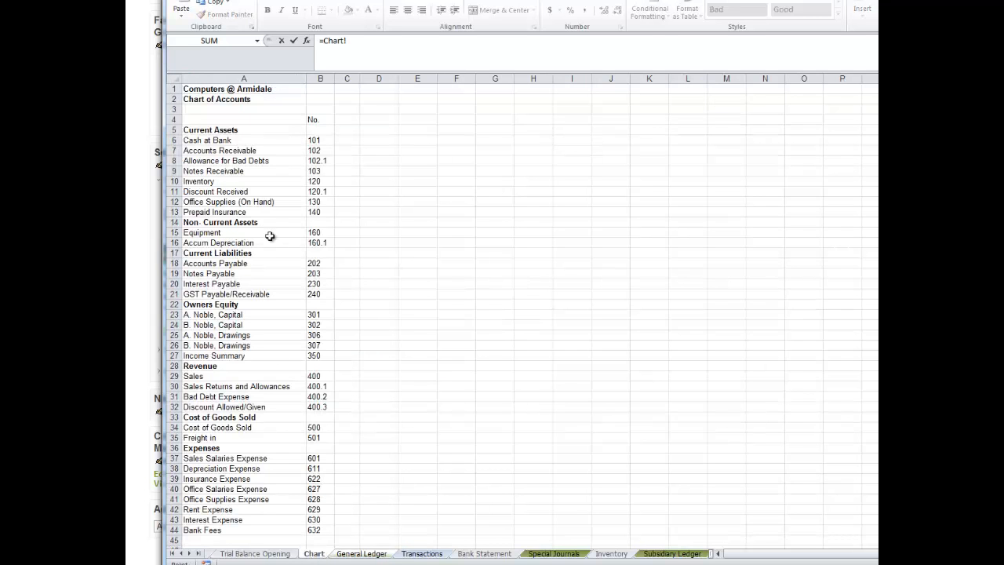
pyautogui.click(213, 233)
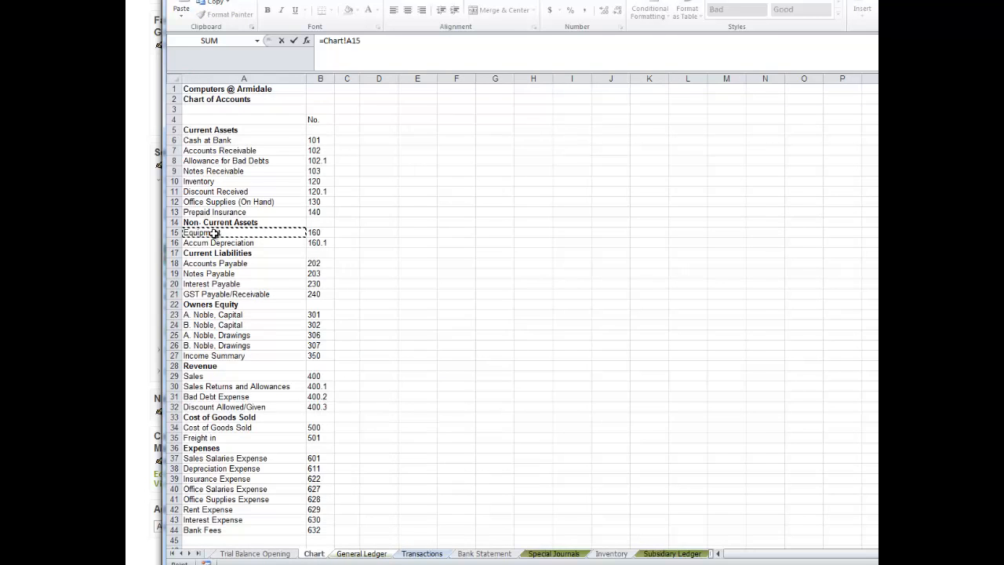
pyautogui.press('Return')
# Link the account number in G82 to the Equipment number in B15 of the Chart sheet.
pyautogui.click(431, 302)
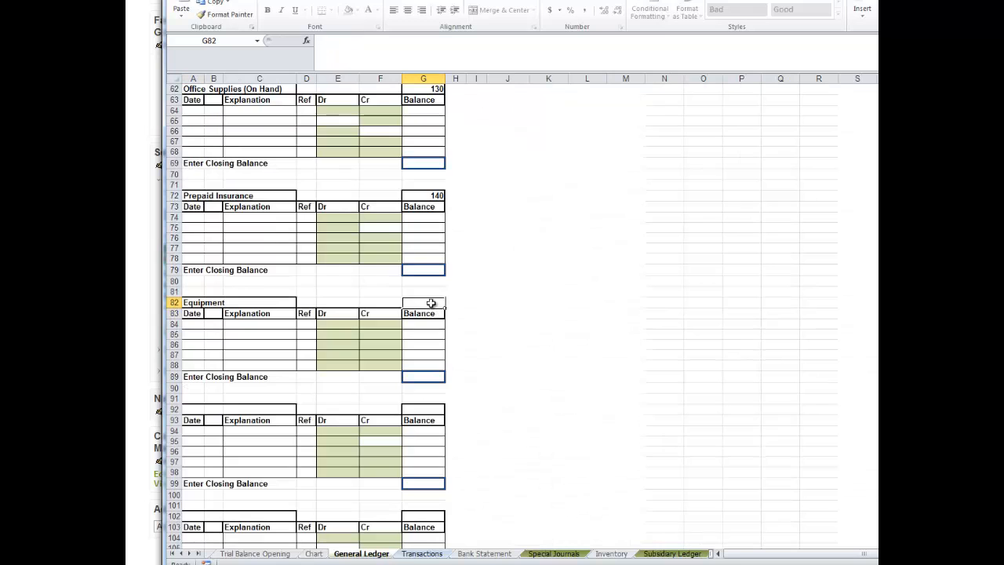
pyautogui.write('=')
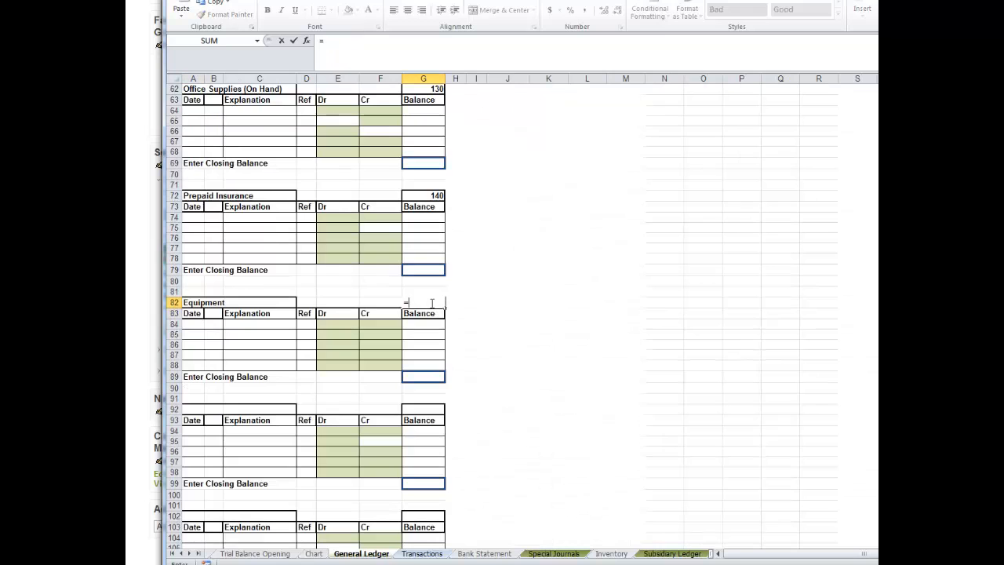
pyautogui.click(313, 554)
pyautogui.click(316, 232)
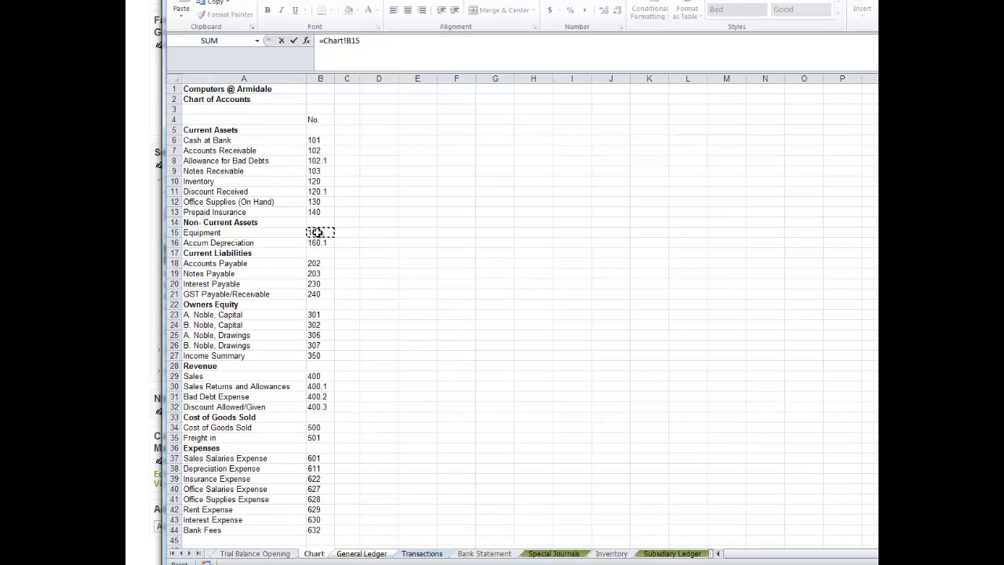
pyautogui.press('Return')
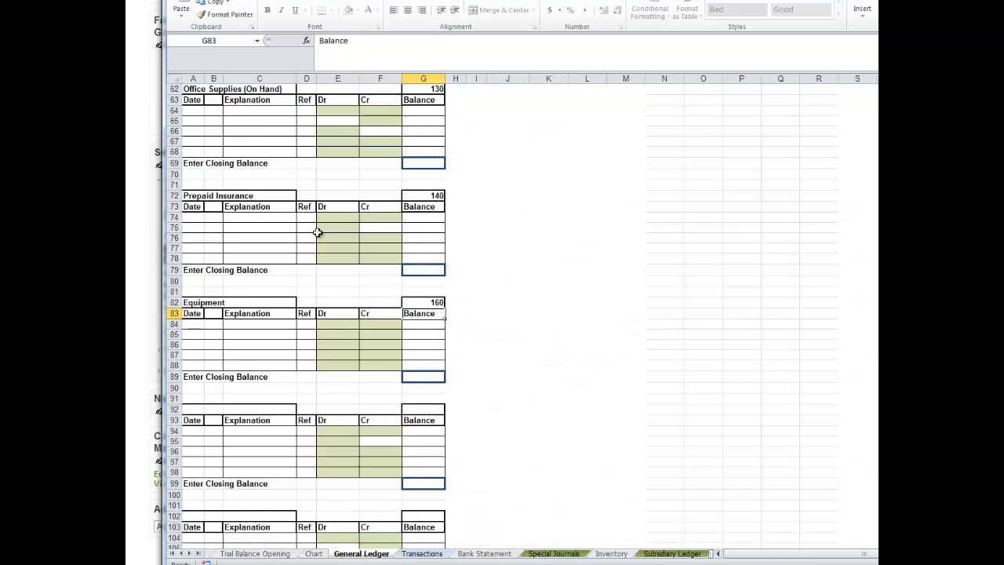
# Link the ledger title in A92 to the Accum Depreciation name in A16 of the Chart sheet.
pyautogui.click(192, 409)
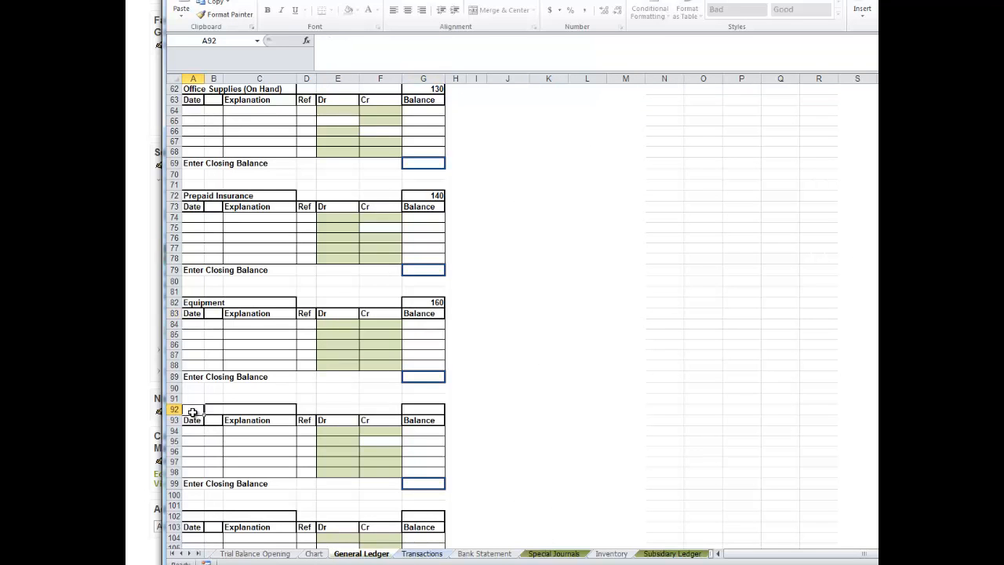
pyautogui.write('=')
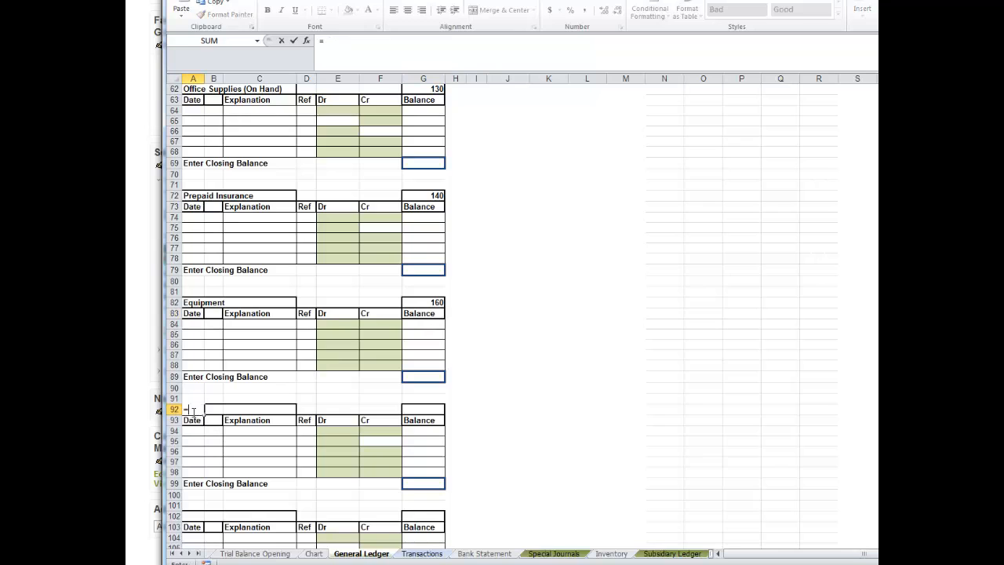
pyautogui.click(314, 554)
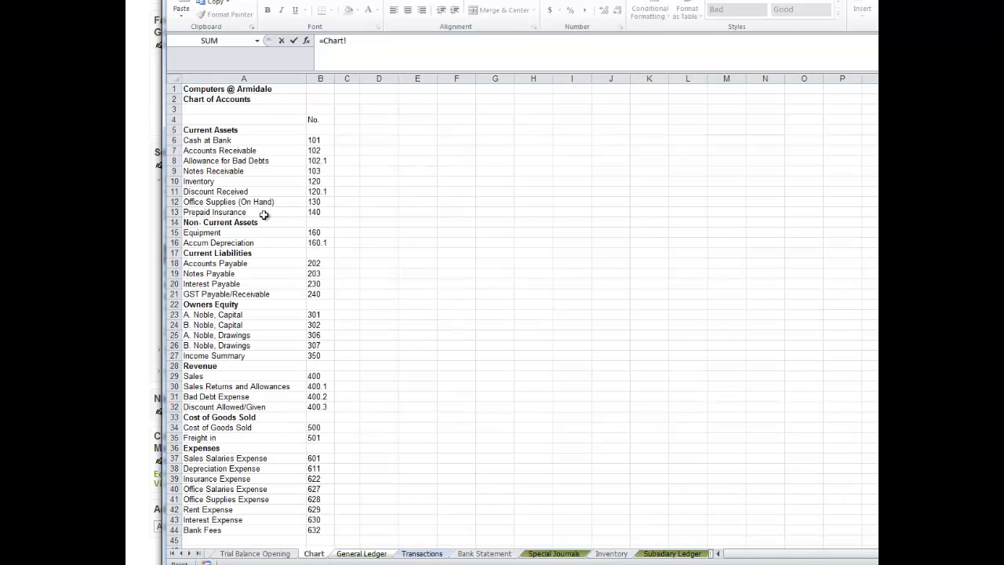
pyautogui.click(224, 242)
pyautogui.press('Return')
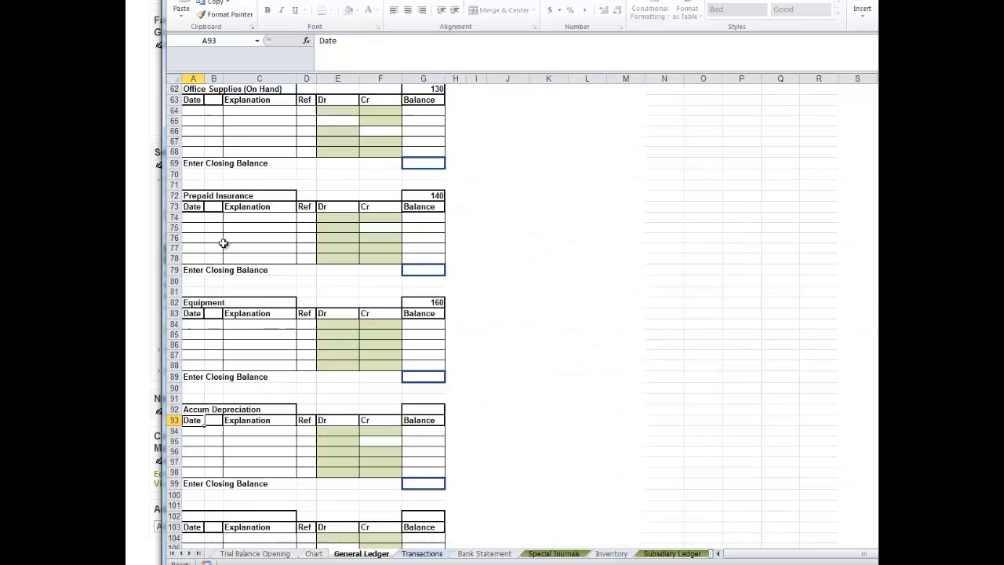
# Link the account number in G92 to the Accum Depreciation number in B16 of the Chart sheet.
pyautogui.click(427, 409)
pyautogui.write('=')
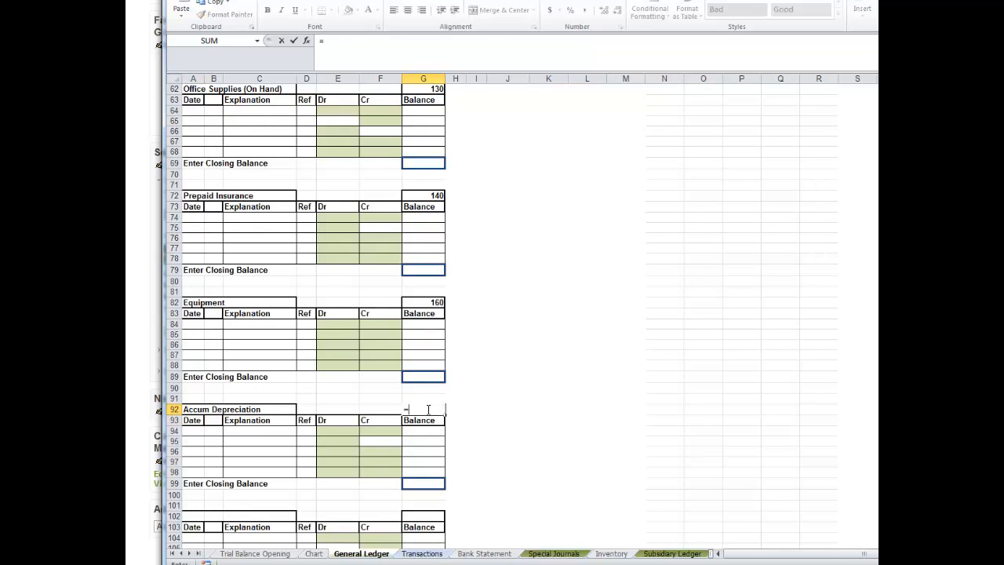
pyautogui.click(314, 554)
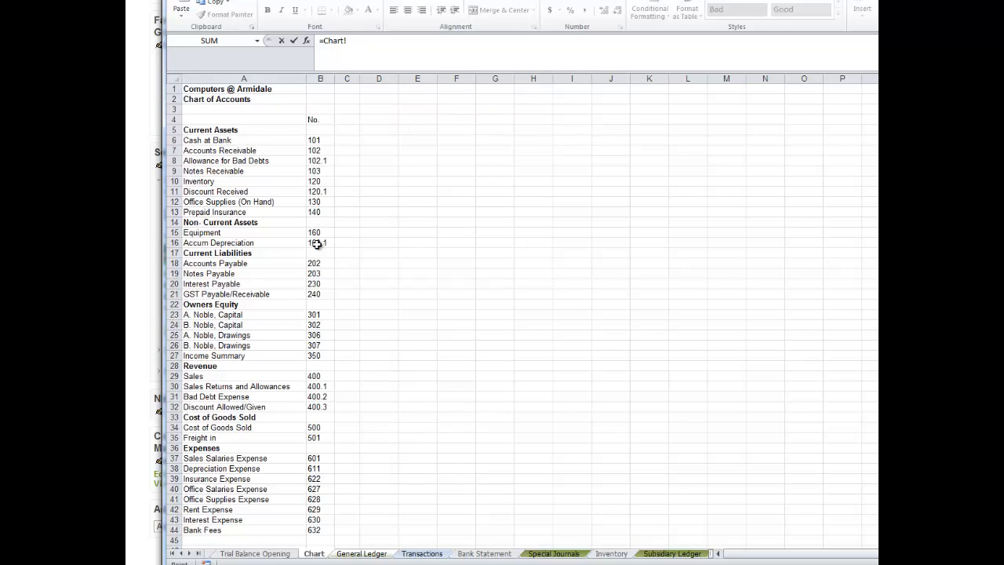
pyautogui.press('Return')
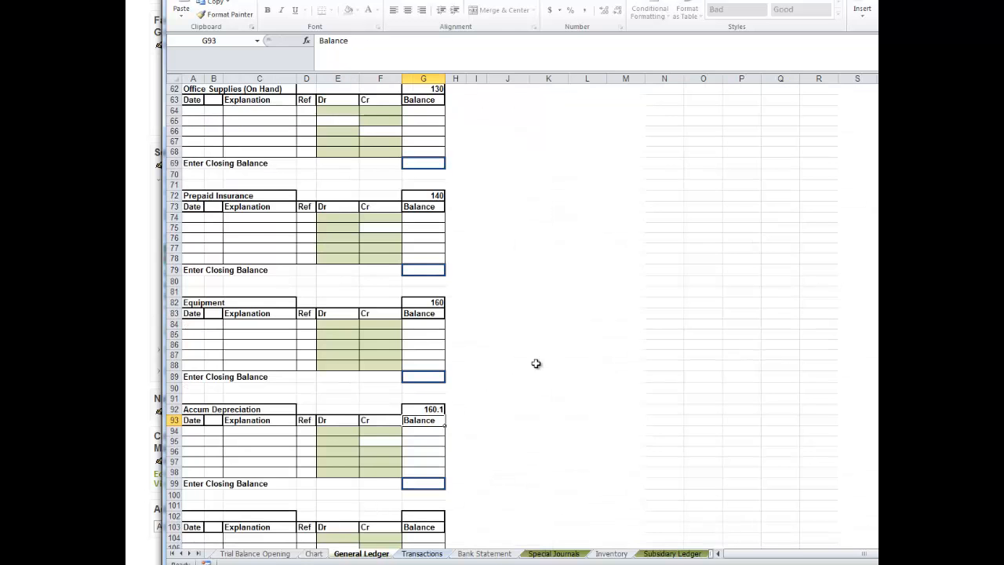
pyautogui.scroll(-6, 502, 313)
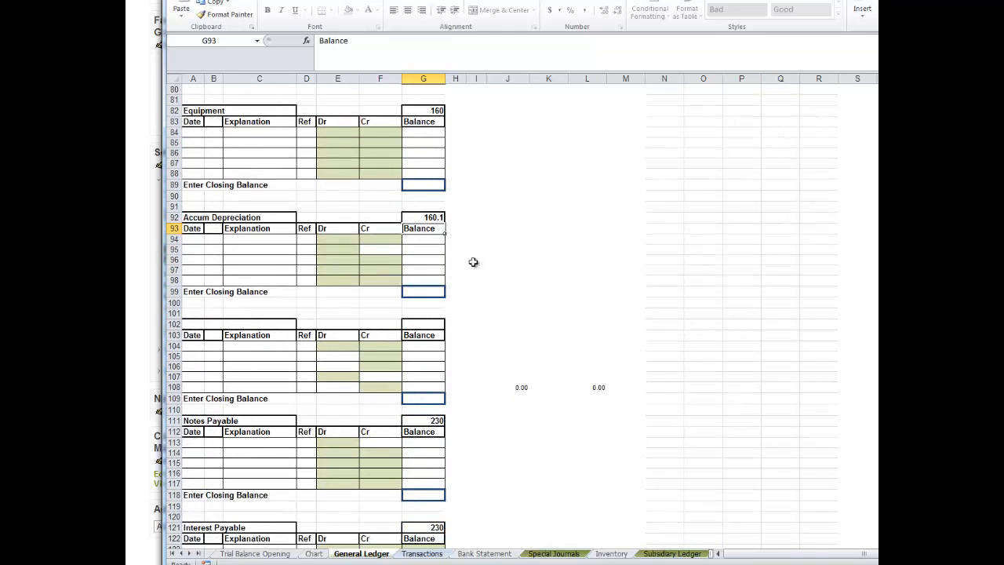
# Link the ledger title in A102 to the Accounts Payable name in A18 of the Chart sheet.
pyautogui.click(193, 324)
pyautogui.write('=')
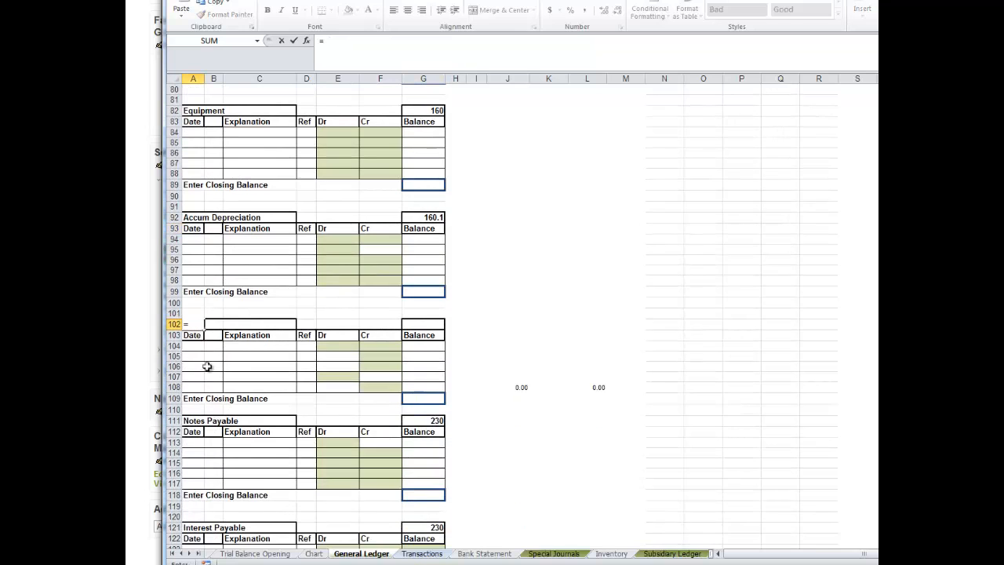
pyautogui.click(314, 554)
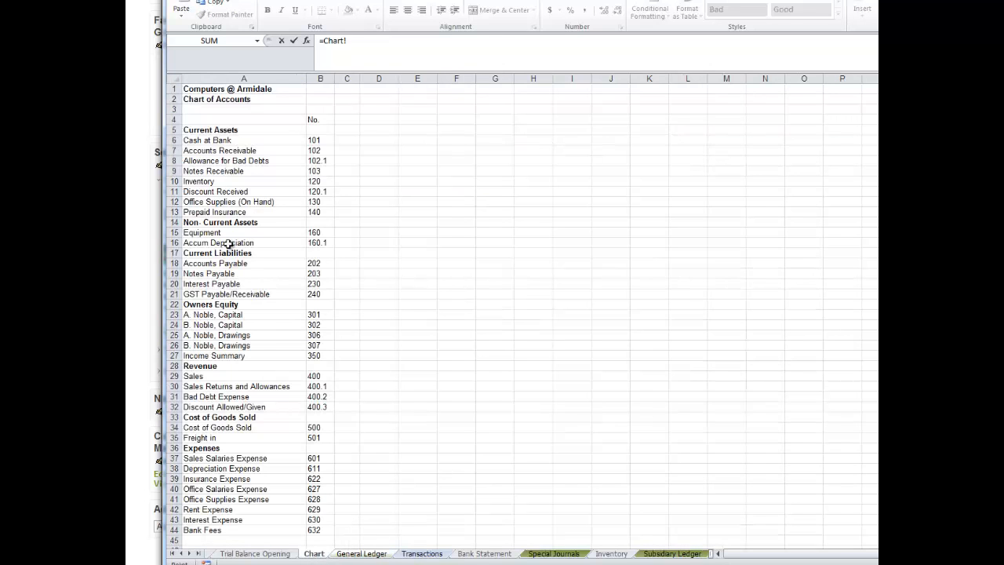
pyautogui.click(210, 263)
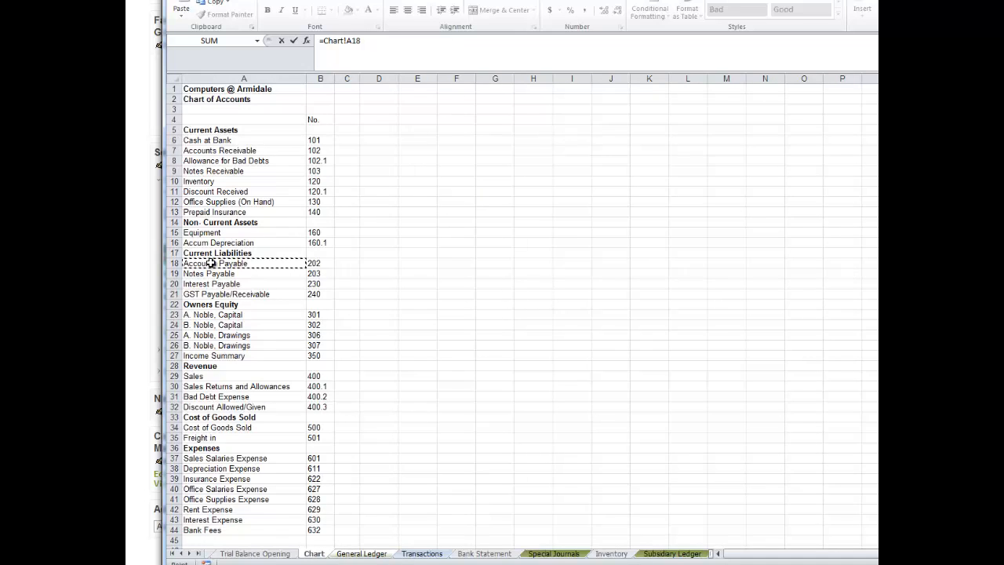
pyautogui.press('Return')
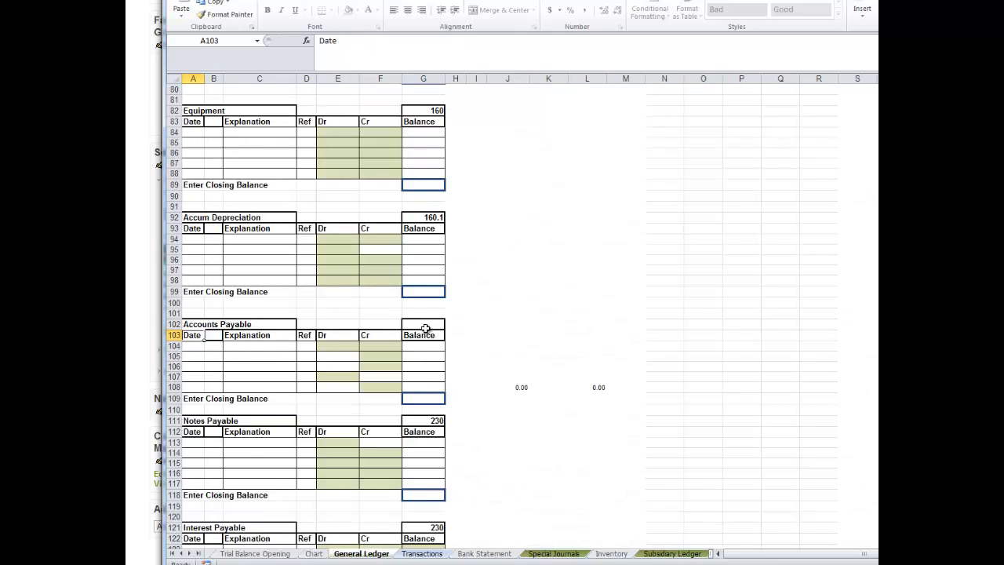
# Link the account number in G102 to the Accounts Payable number in B18 of the Chart sheet.
pyautogui.click(425, 326)
pyautogui.write('=')
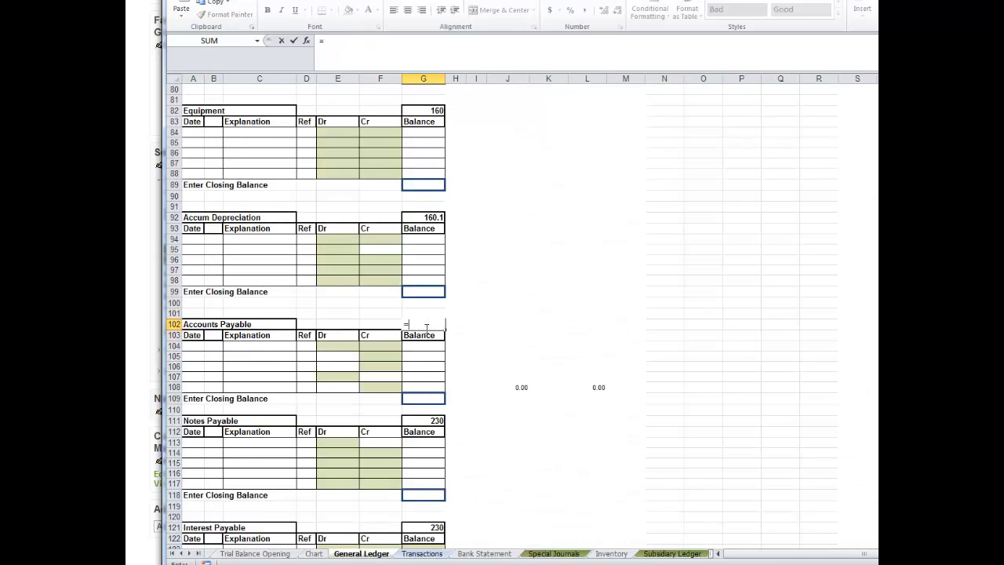
pyautogui.click(316, 553)
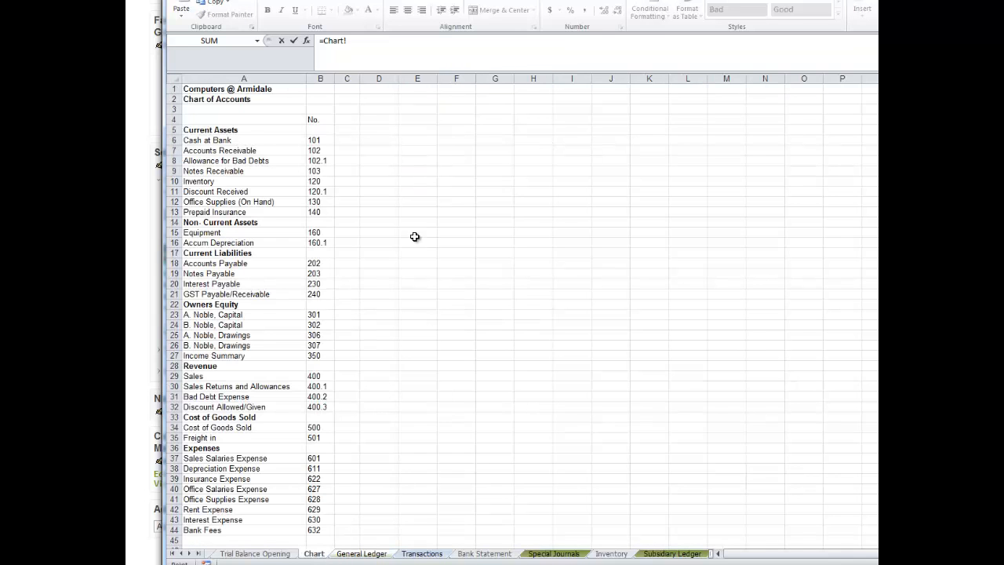
pyautogui.click(315, 263)
pyautogui.press('Return')
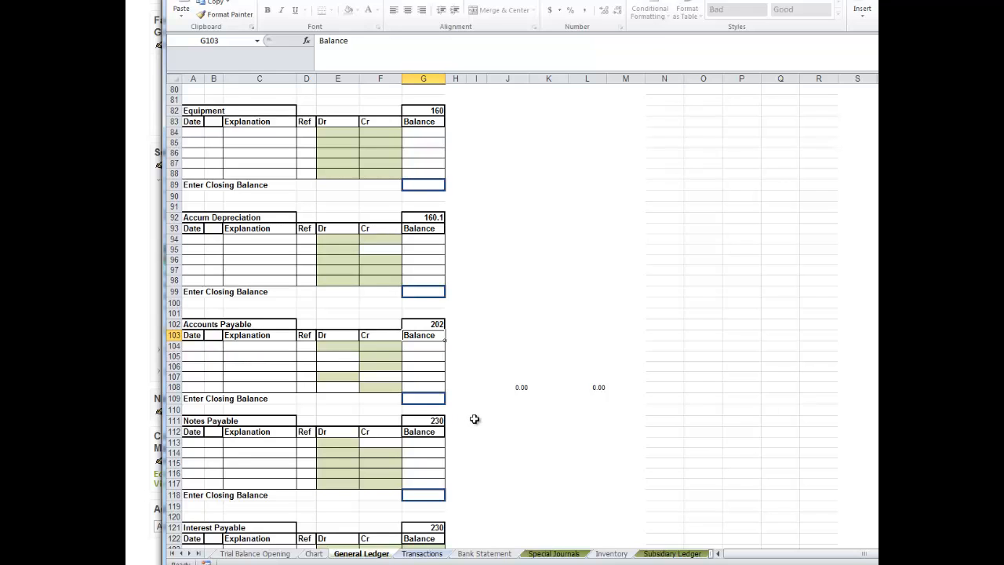
# Relink the Notes Payable account number in G111 to B19 of the Chart sheet.
pyautogui.click(435, 422)
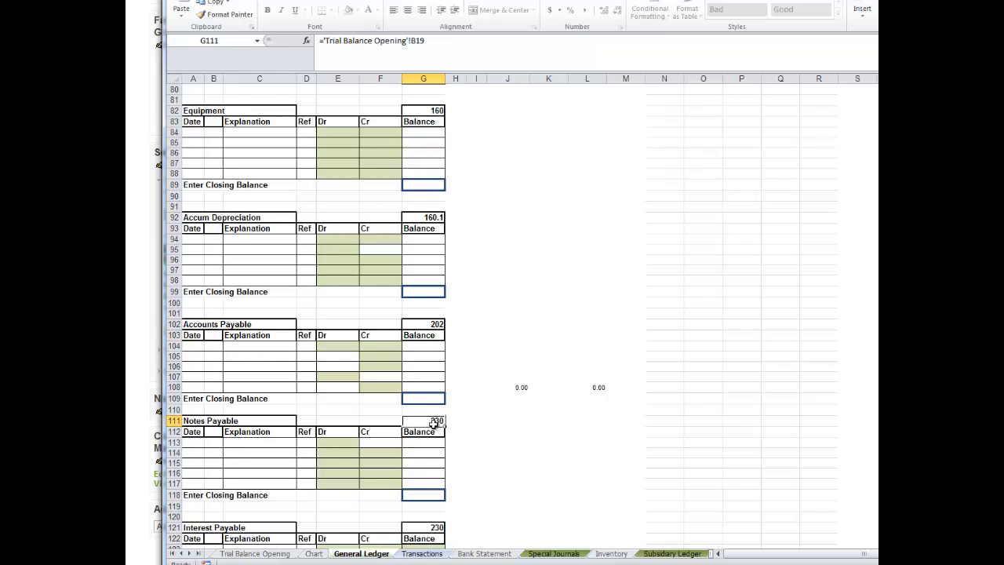
pyautogui.click(319, 555)
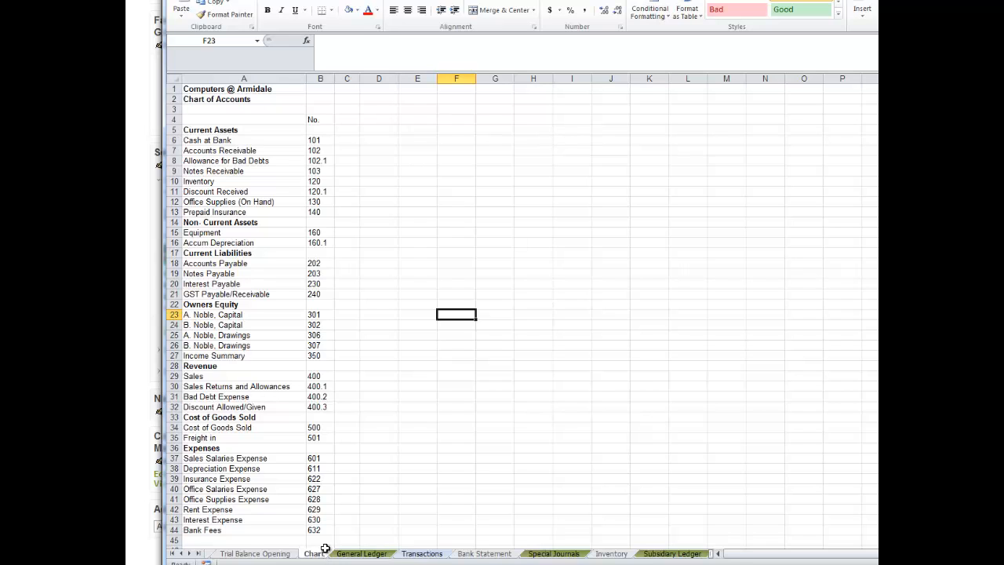
pyautogui.click(359, 554)
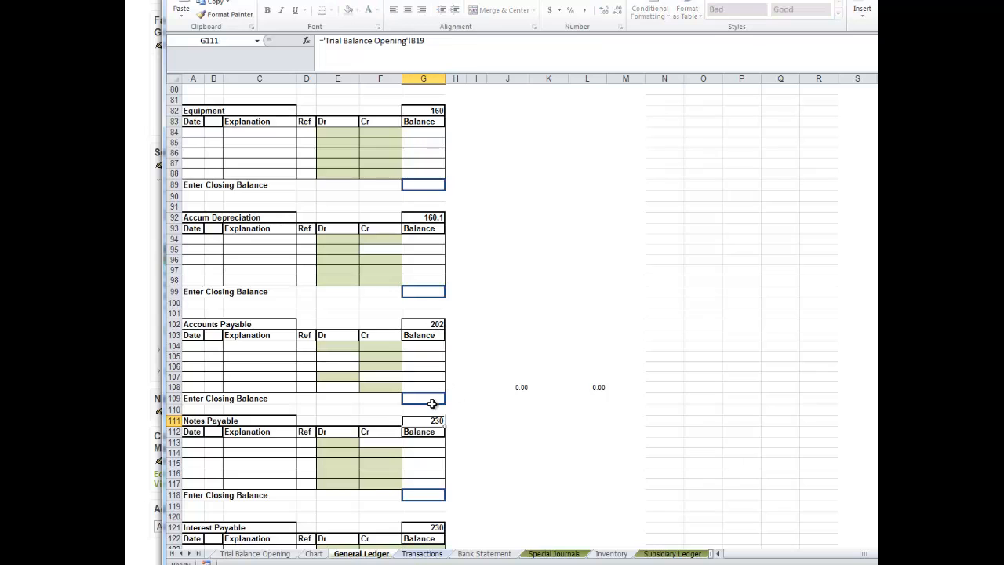
pyautogui.write('=')
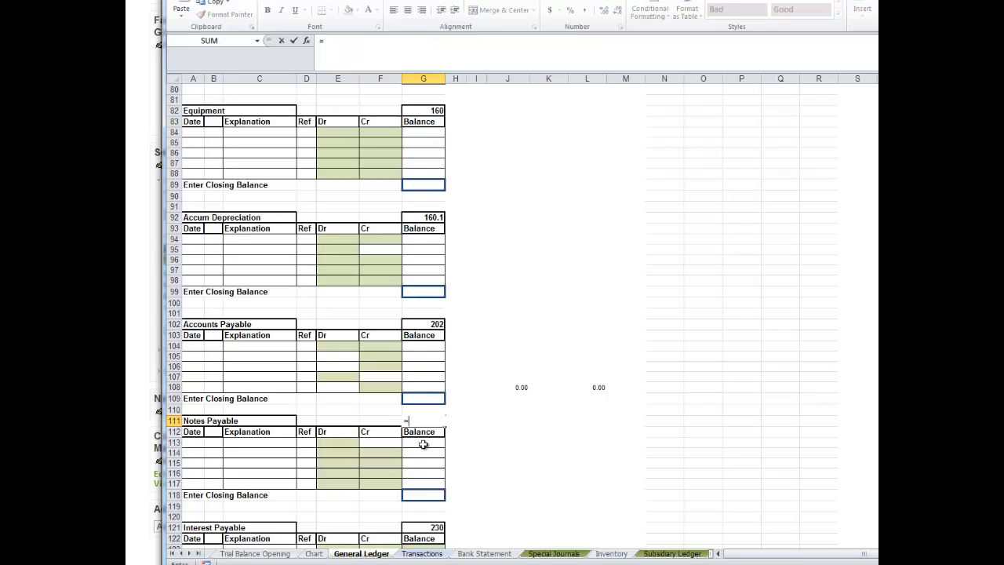
pyautogui.click(314, 553)
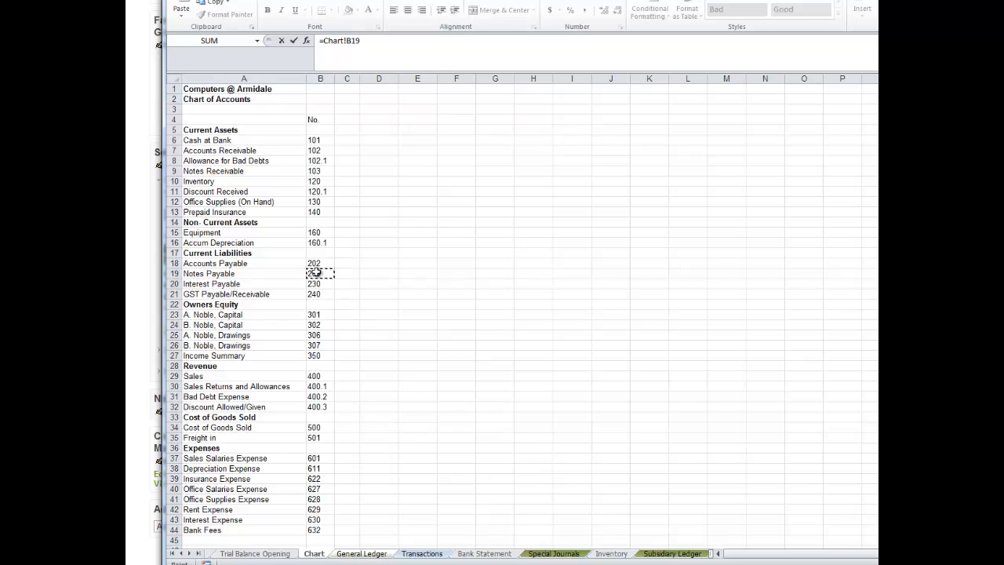
pyautogui.press('Return')
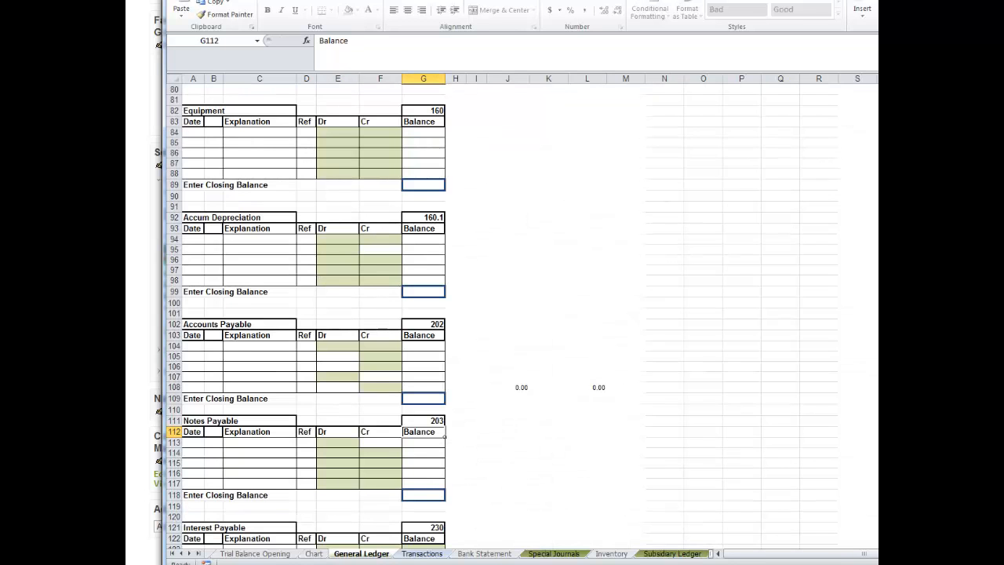
# Look through the remaining General Ledger accounts for titles, account numbers and header rows that are still blank.
pyautogui.scroll(-2, 501, 314)
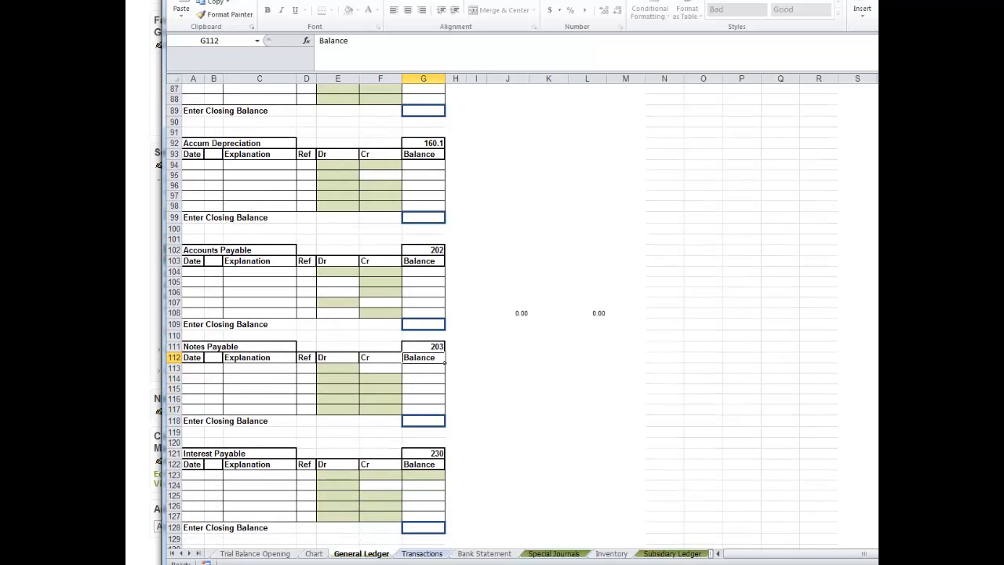
pyautogui.scroll(-1, 502, 313)
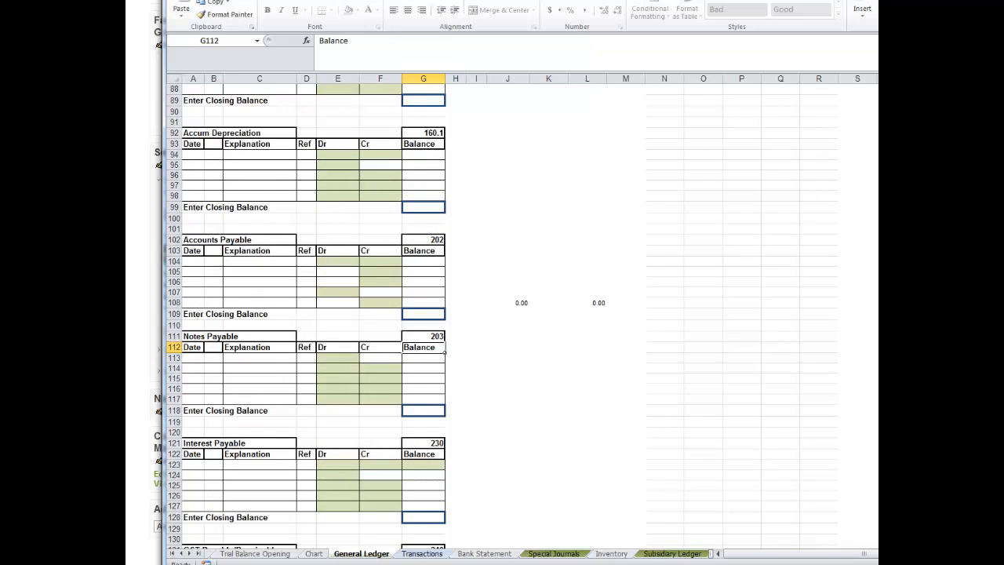
pyautogui.scroll(-18, 501, 313)
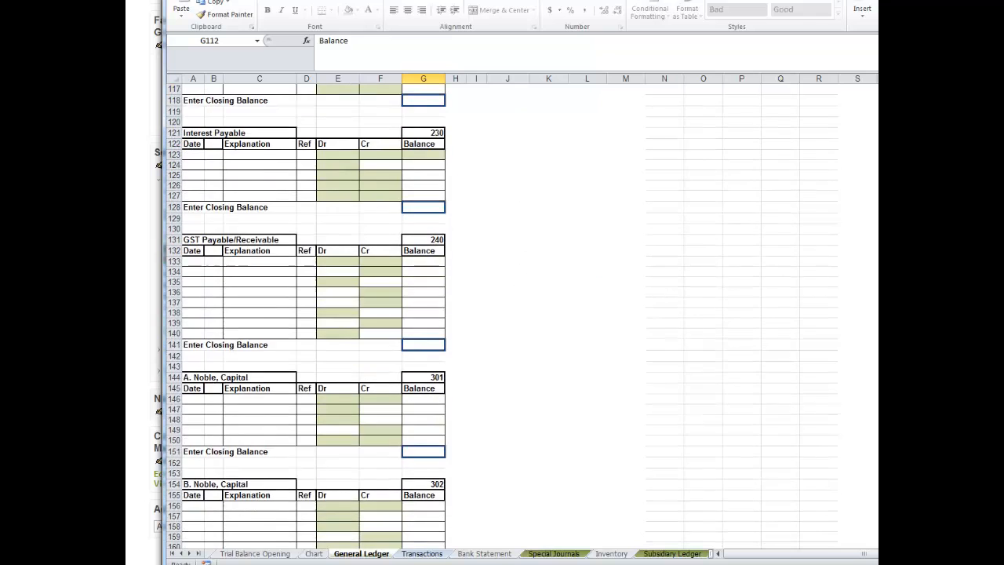
pyautogui.scroll(-7, 502, 314)
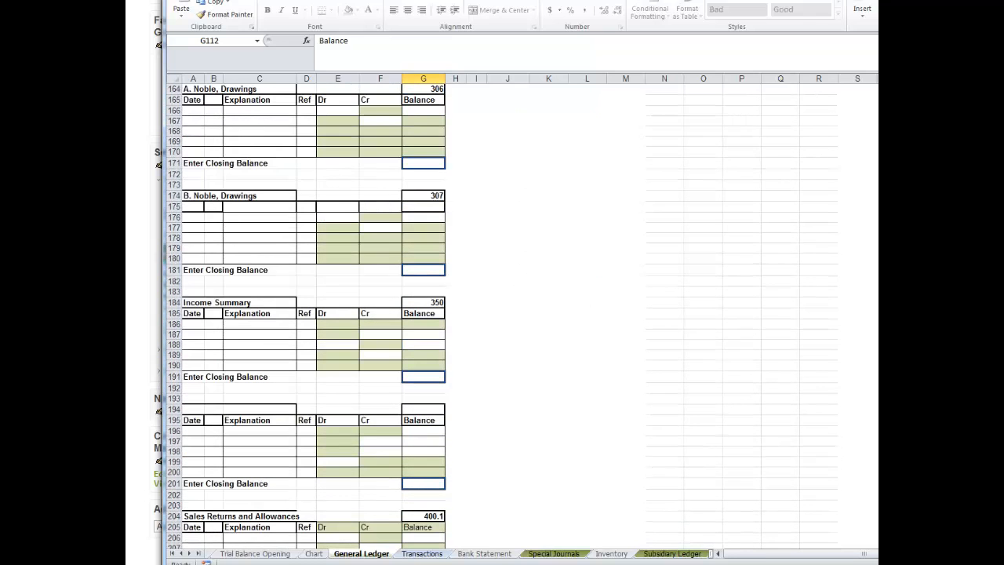
pyautogui.scroll(-3, 501, 314)
pyautogui.scroll(-13, 501, 314)
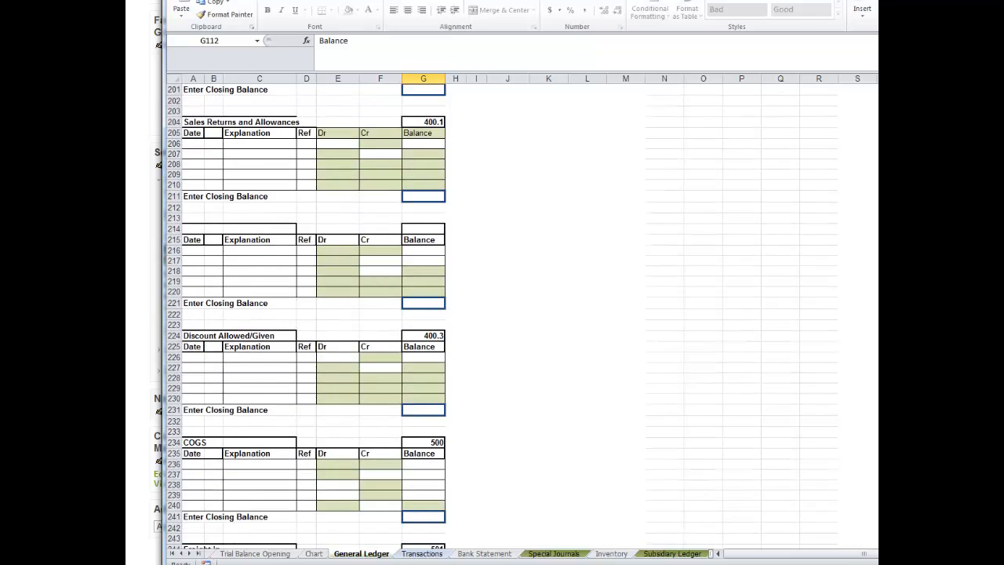
pyautogui.scroll(-20, 502, 314)
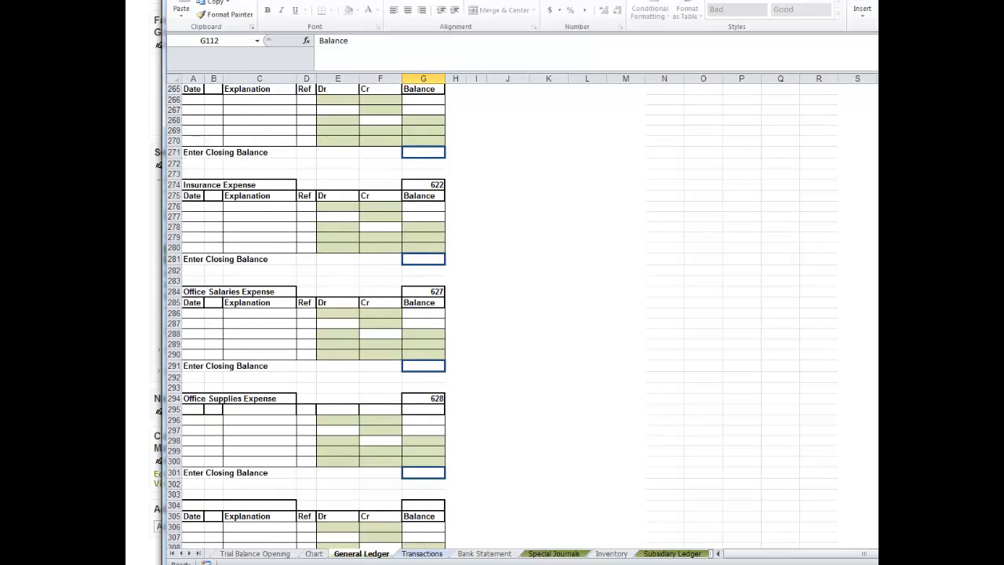
pyautogui.scroll(-10, 502, 313)
pyautogui.scroll(20, 502, 313)
pyautogui.scroll(20, 502, 313)
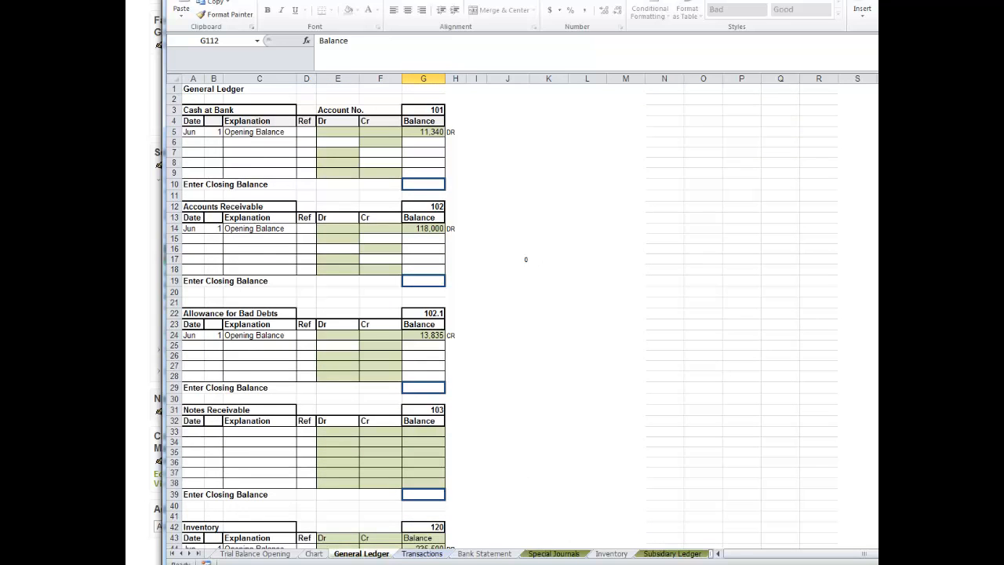
# Enter the date Jun 1 and the explanation OB in row 64 of the Office Supplies (On Hand) ledger.
pyautogui.scroll(-3, 501, 314)
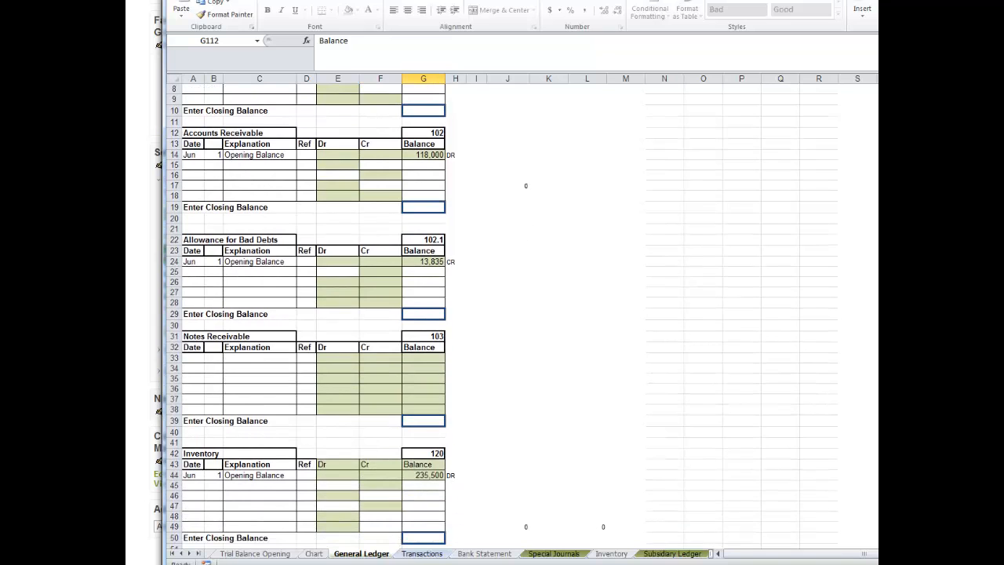
pyautogui.scroll(-6, 502, 314)
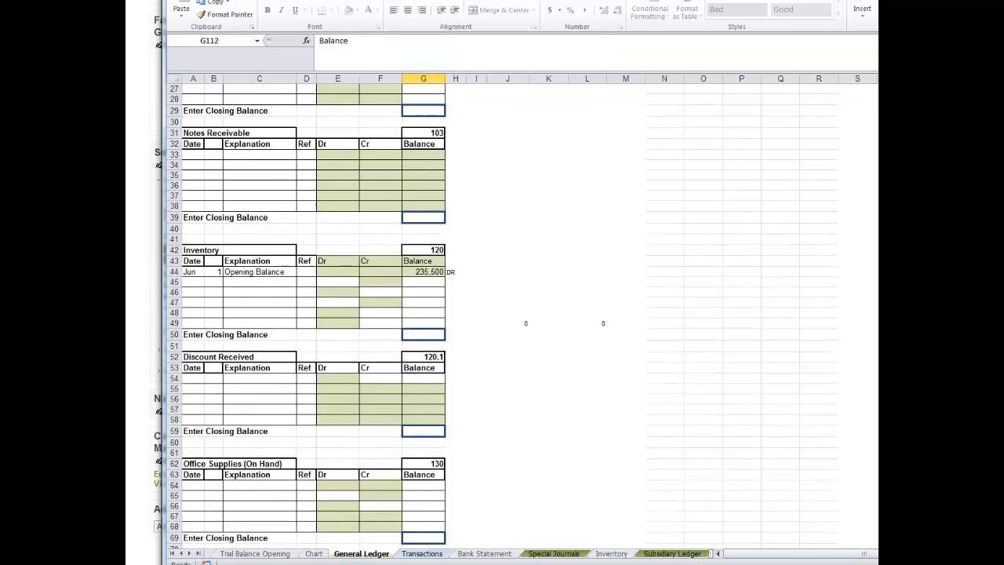
pyautogui.scroll(-2, 502, 313)
pyautogui.scroll(-2, 501, 313)
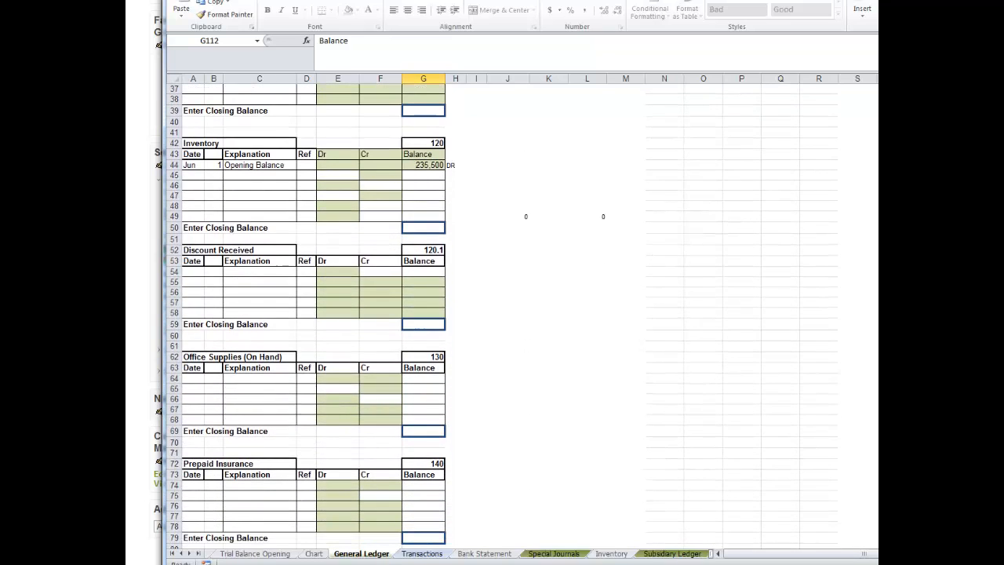
pyautogui.click(192, 378)
pyautogui.write('Jun')
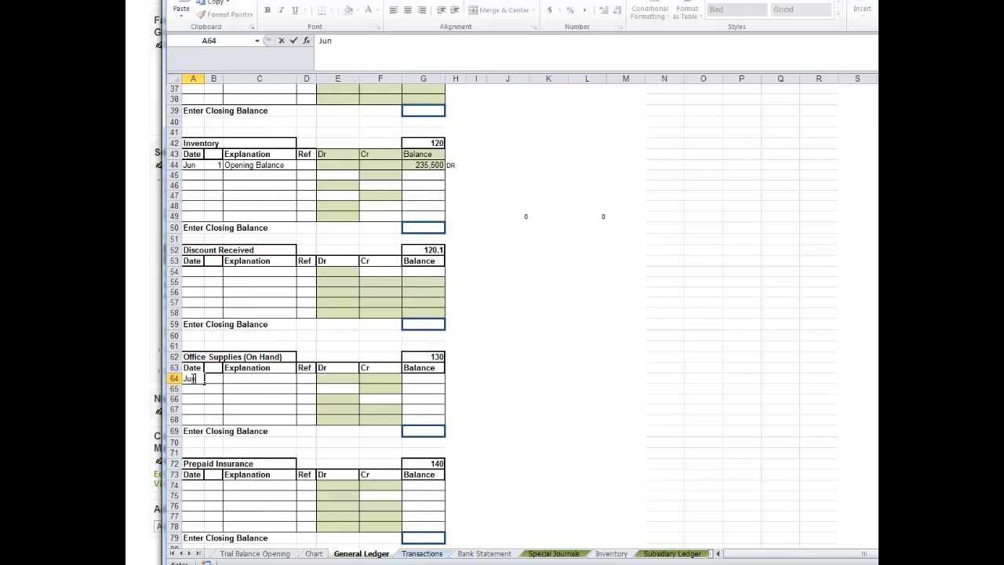
pyautogui.press('Tab')
pyautogui.write('1')
pyautogui.press('Tab')
pyautogui.write('O')
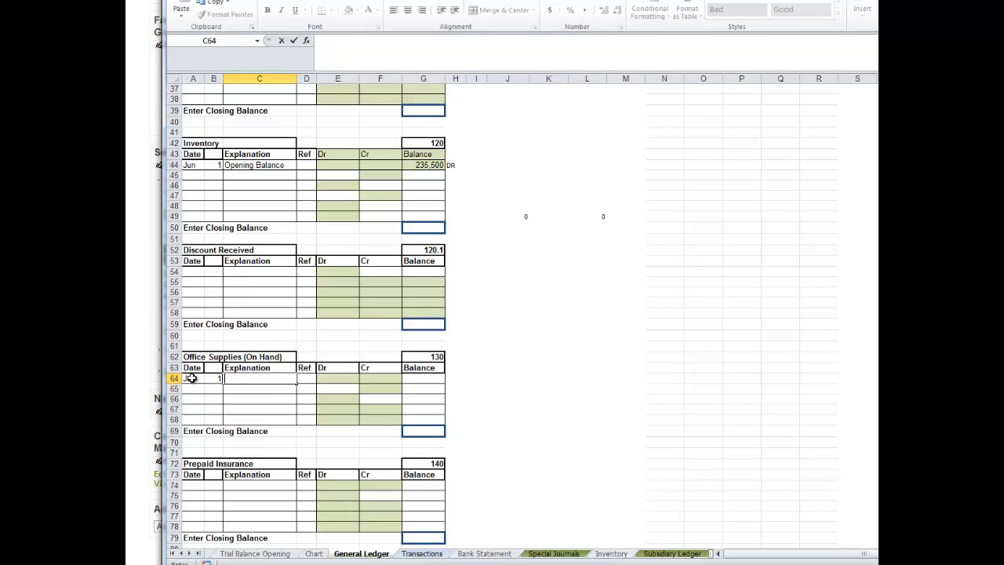
pyautogui.write('B')
# Link the opening balance in G64 to the Office Supplies (On Hand) debit in C11 of the Trial Balance Opening sheet.
pyautogui.click(417, 383)
pyautogui.write('=')
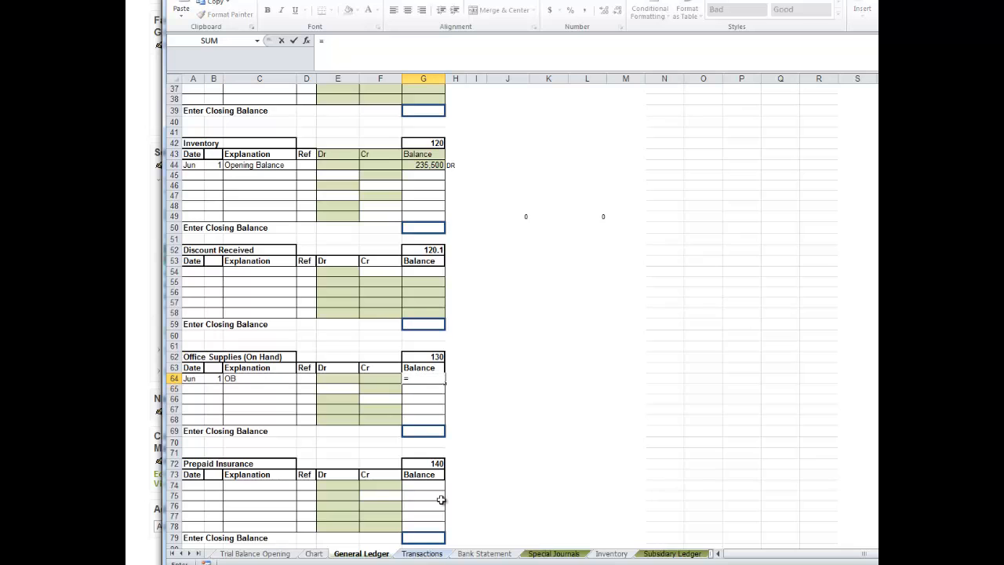
pyautogui.click(281, 556)
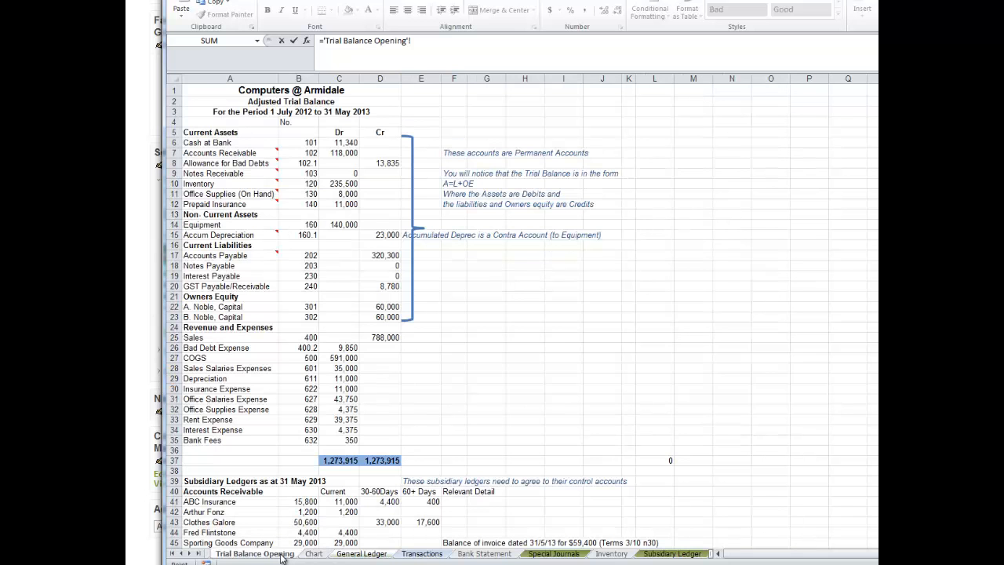
pyautogui.click(343, 194)
pyautogui.press('Return')
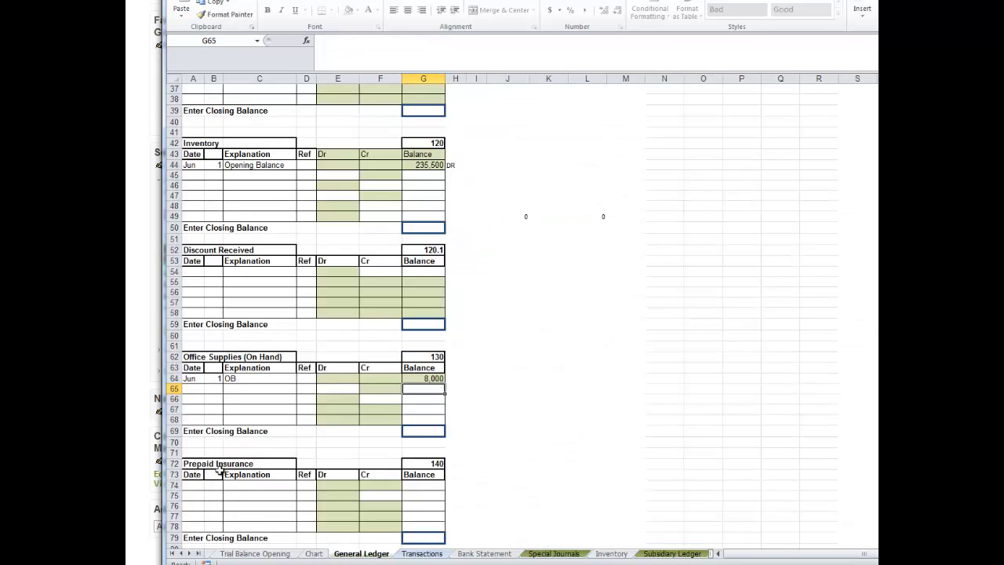
# Enter the date Jun 1 and the explanation OB in row 74 of the Prepaid Insurance ledger.
pyautogui.click(194, 485)
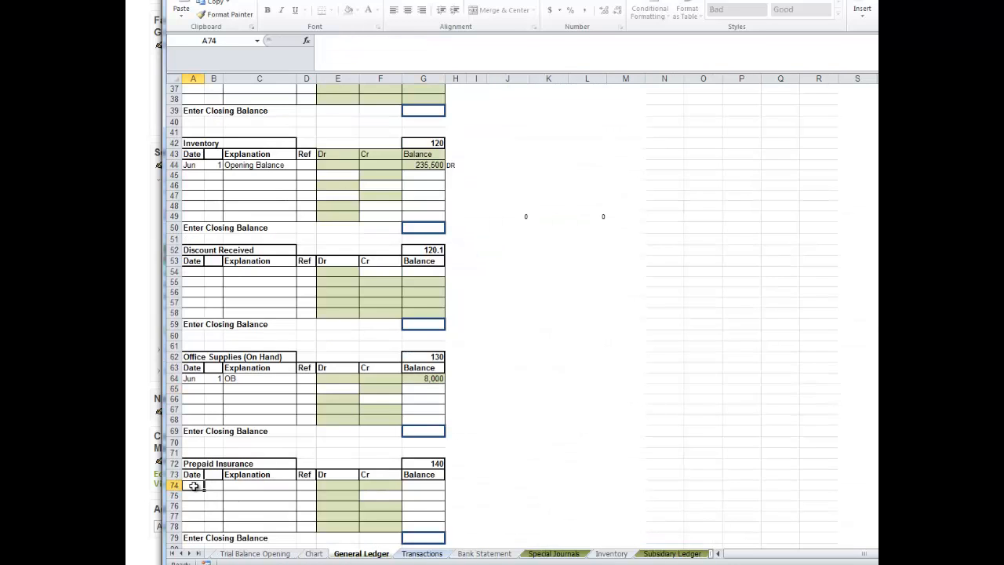
pyautogui.write('Jun')
pyautogui.press('Tab')
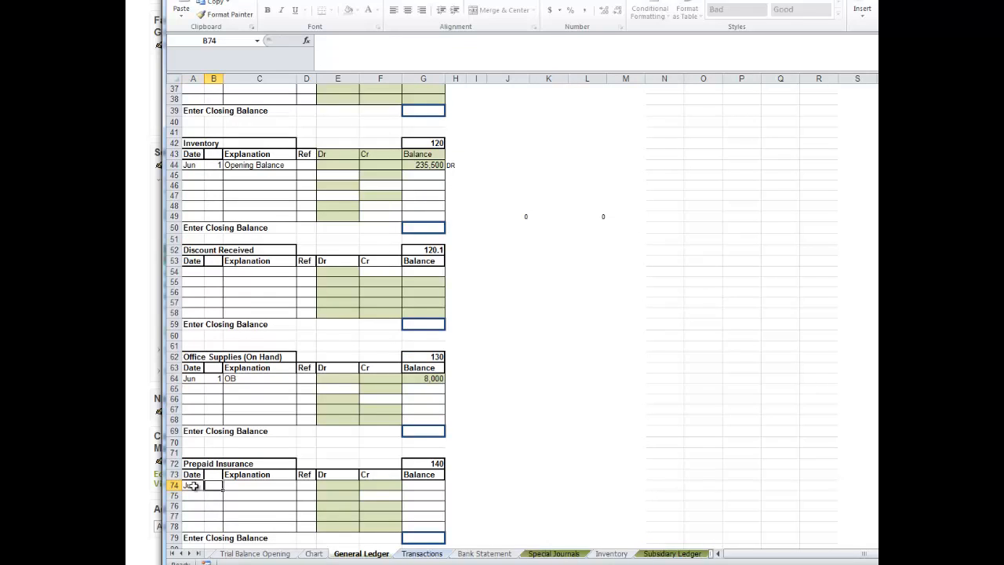
pyautogui.write('1')
pyautogui.press('Tab')
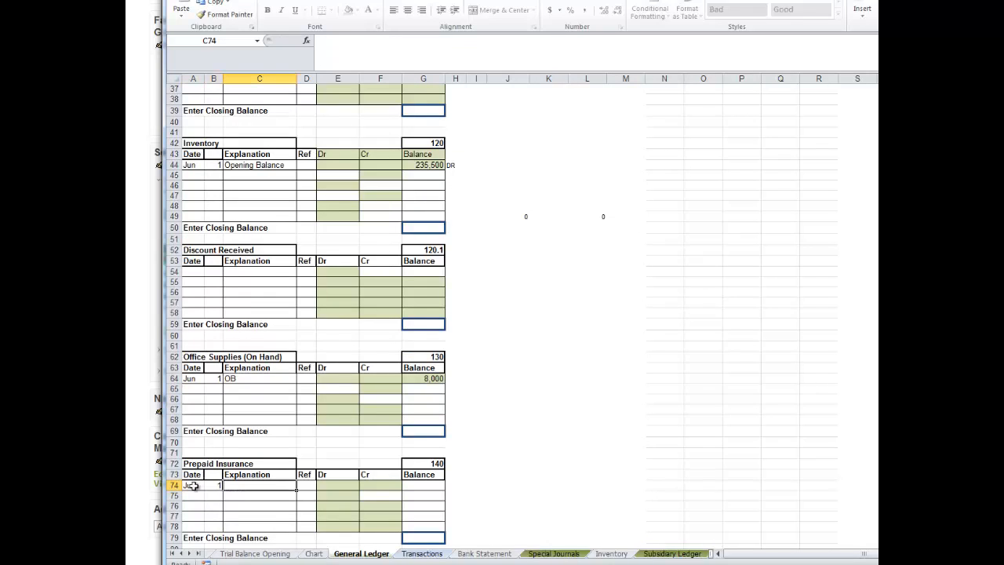
pyautogui.write('OB')
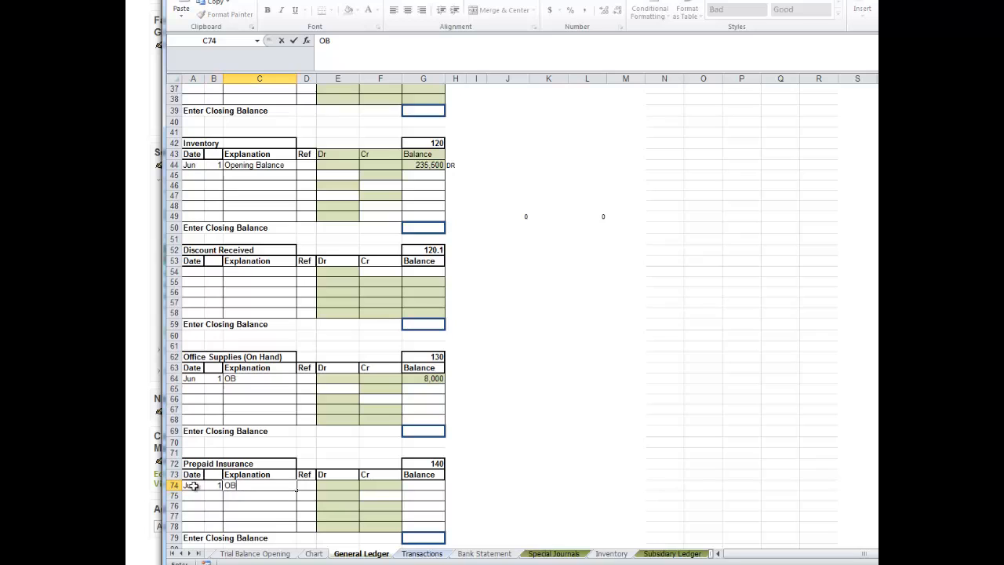
# Link the opening balance in G74 to the Prepaid Insurance debit in C12 of the Trial Balance Opening sheet.
pyautogui.click(429, 492)
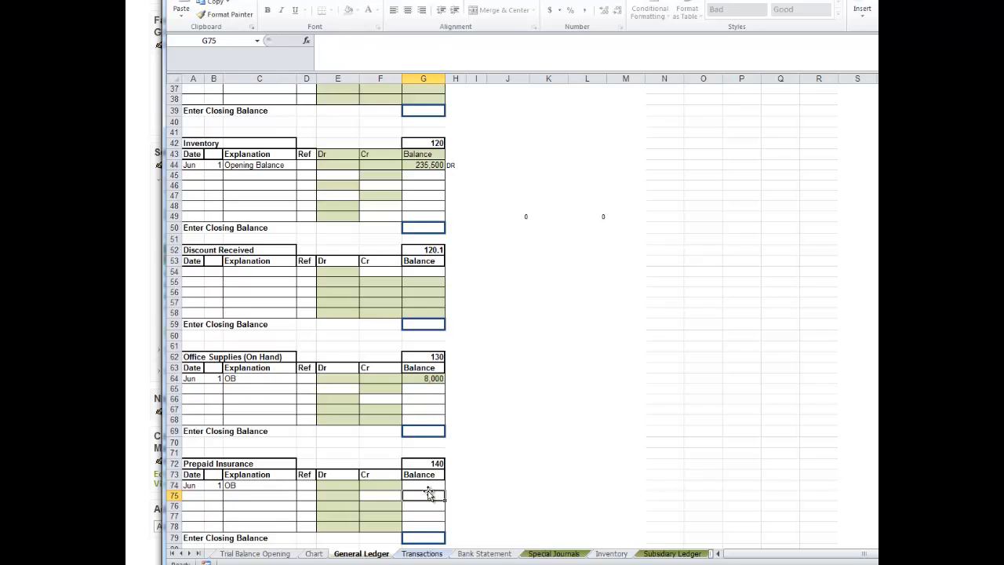
pyautogui.click(421, 485)
pyautogui.write('=')
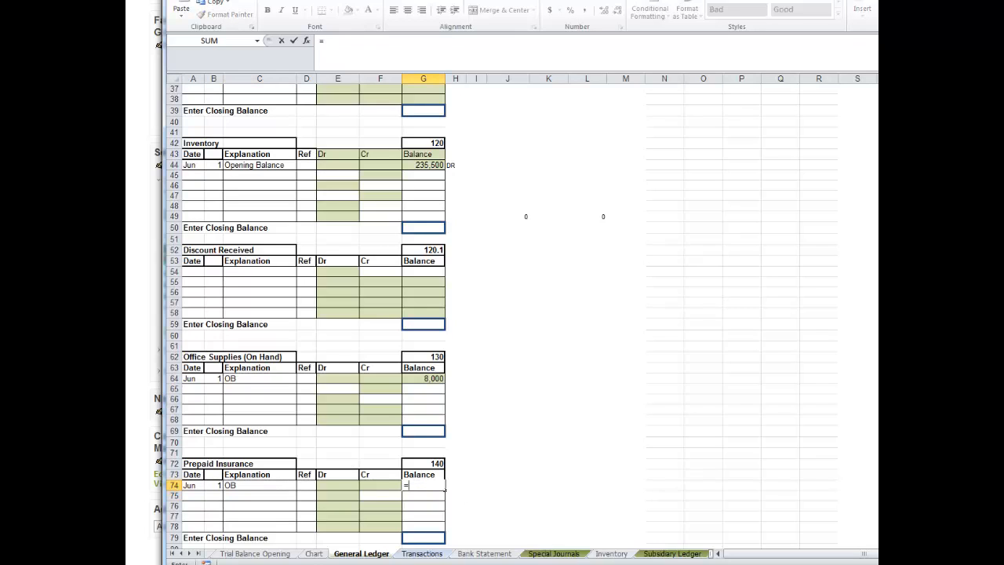
pyautogui.click(239, 554)
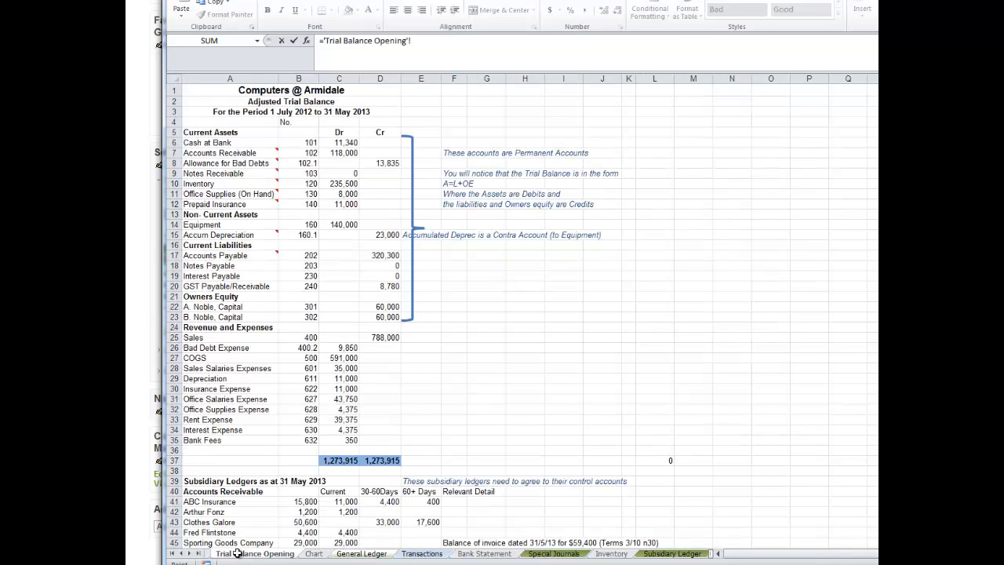
pyautogui.click(347, 203)
pyautogui.press('Return')
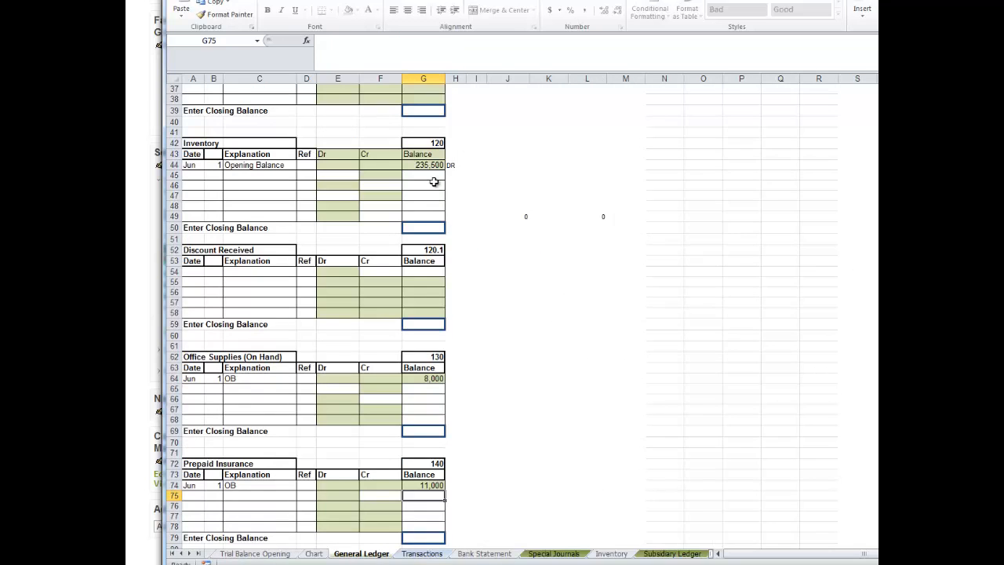
# Mark the opening balances of Prepaid Insurance and Office Supplies (On Hand) as DR in H74 and H64.
pyautogui.click(460, 486)
pyautogui.write('D')
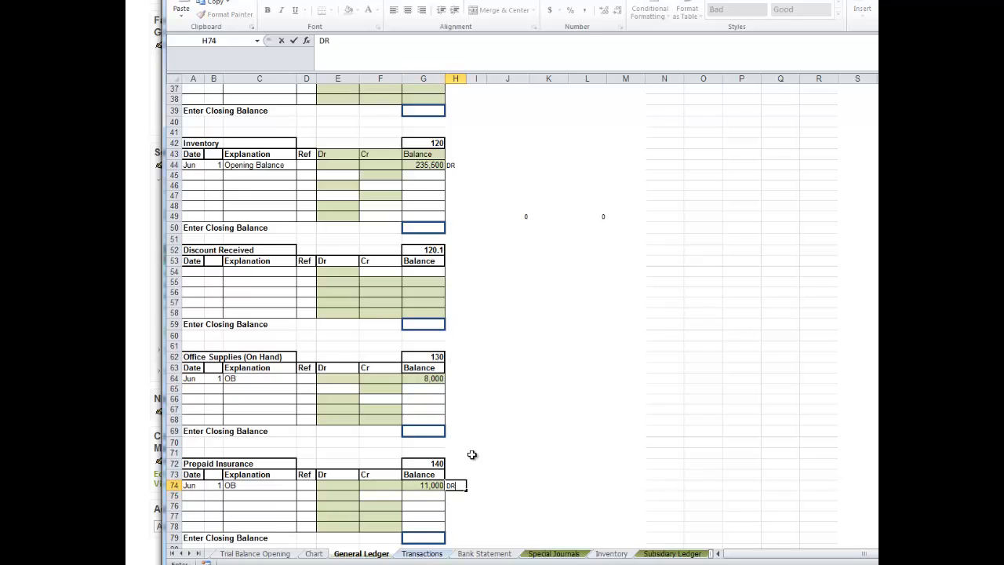
pyautogui.write('R')
pyautogui.click(460, 378)
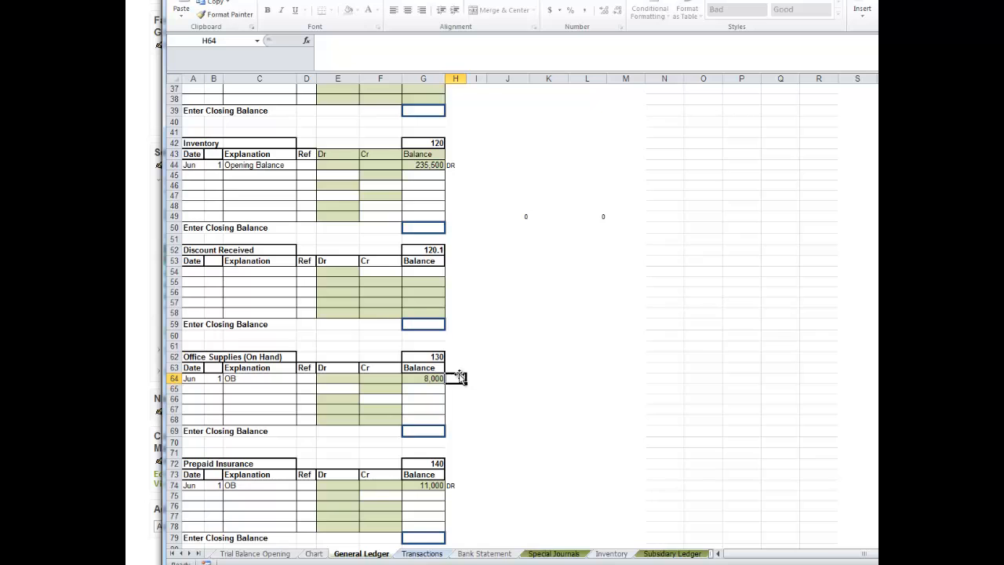
pyautogui.write('DR')
pyautogui.click(500, 337)
pyautogui.doubleClick(430, 431)
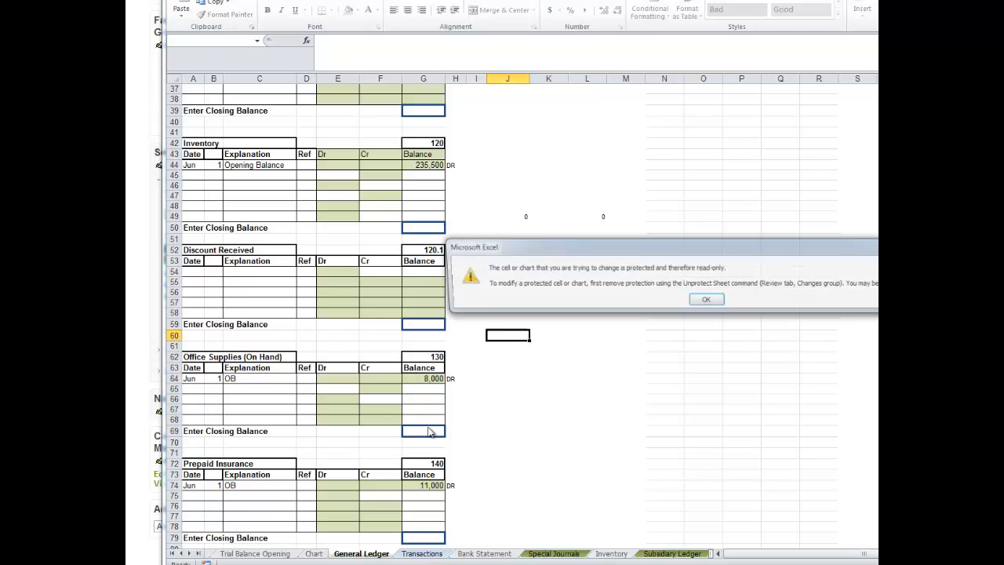
pyautogui.click(707, 299)
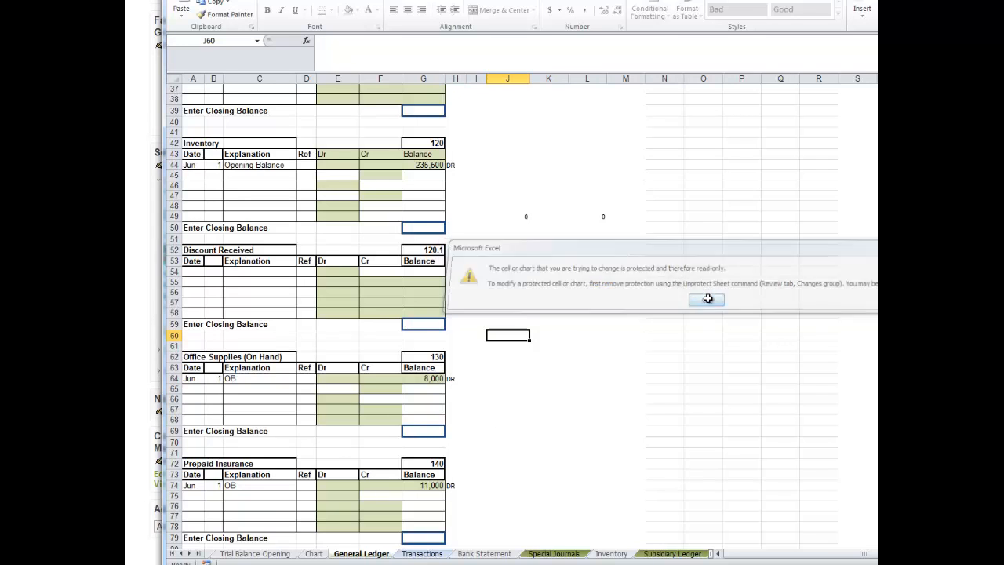
# Enlarge the comment box on Prepaid Insurance in A12 of the Trial Balance Opening sheet and read its full text.
pyautogui.click(289, 555)
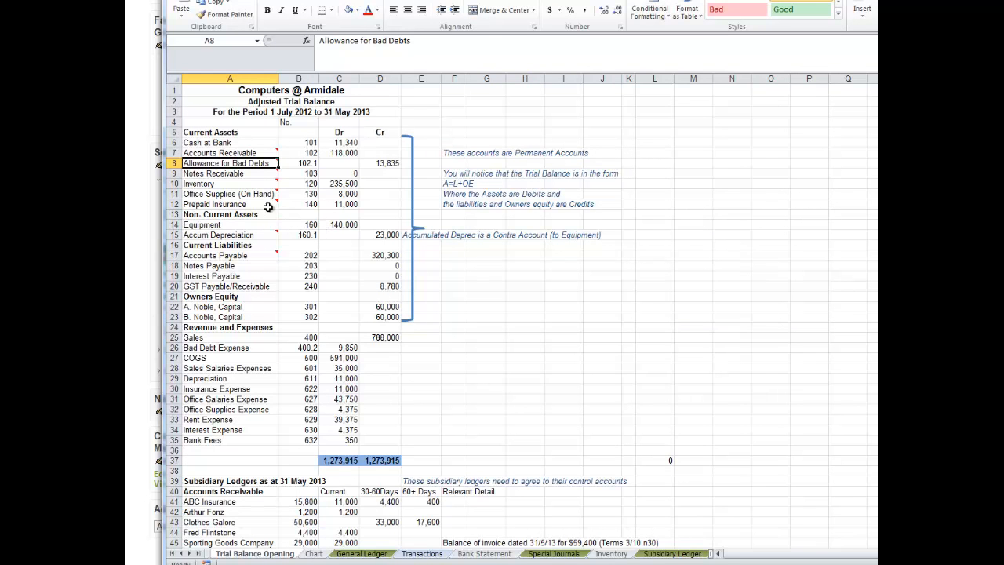
pyautogui.moveTo(265, 207)
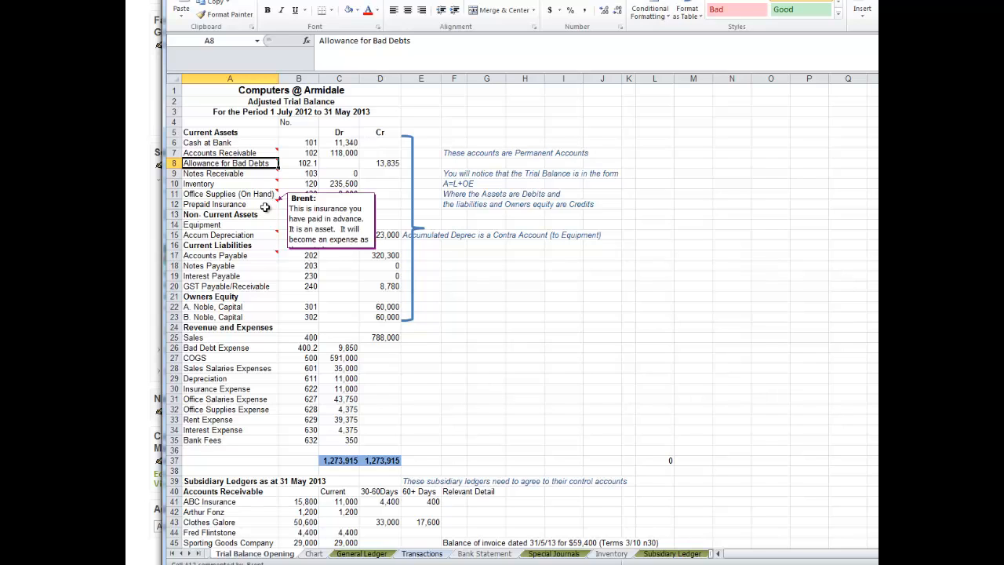
pyautogui.click(265, 207)
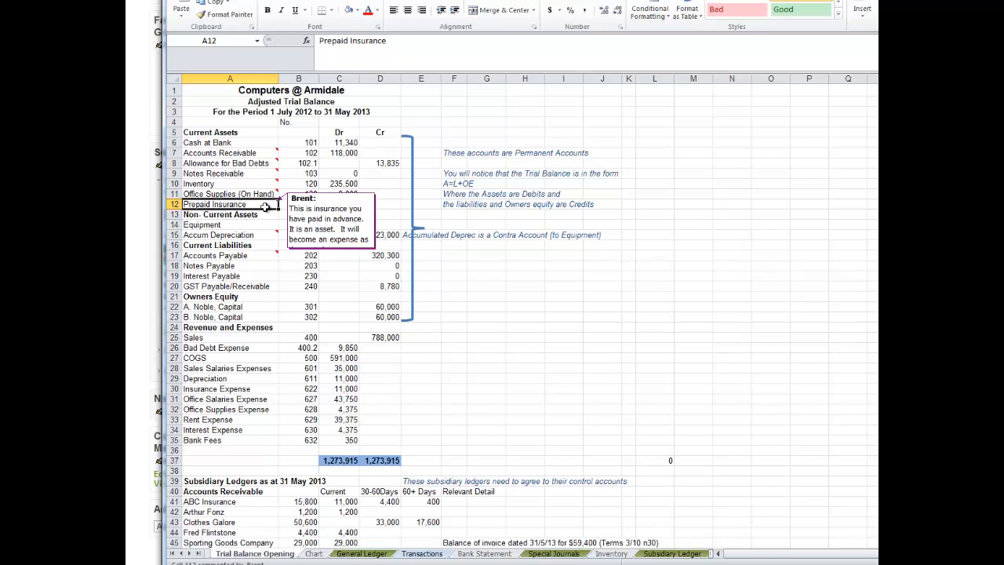
pyautogui.rightClick(265, 206)
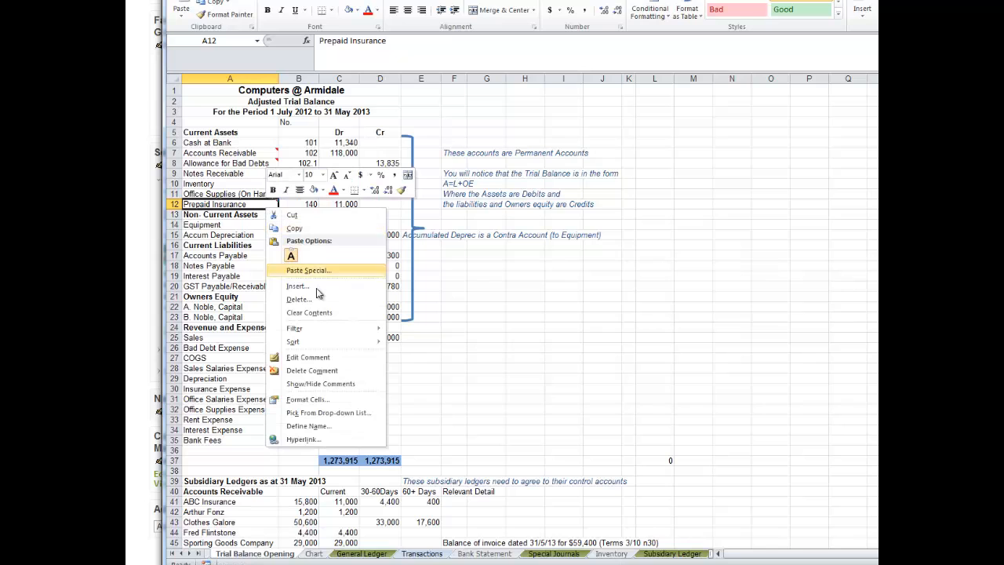
pyautogui.click(324, 358)
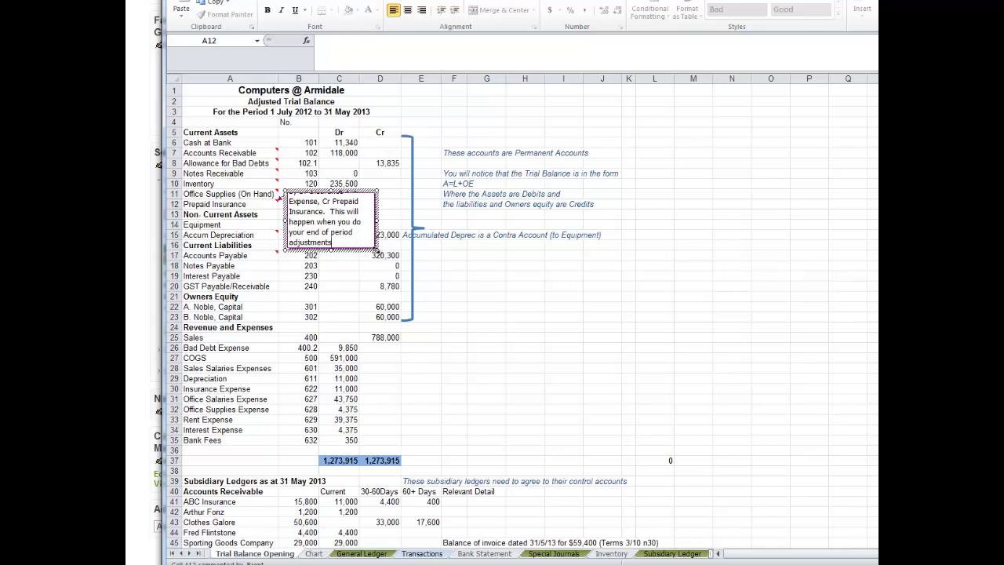
pyautogui.moveTo(375, 251); pyautogui.dragTo(418, 290)
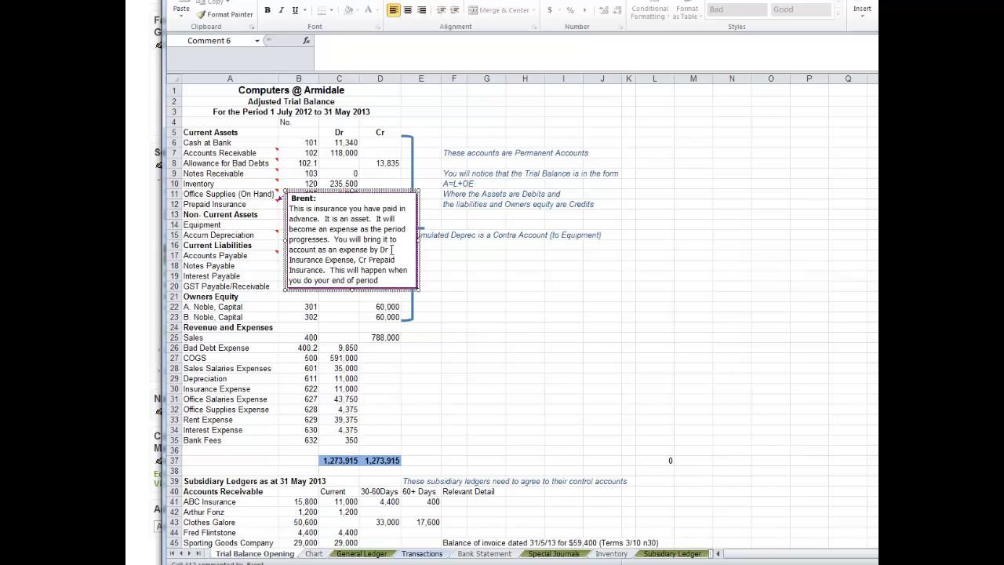
pyautogui.click(328, 199)
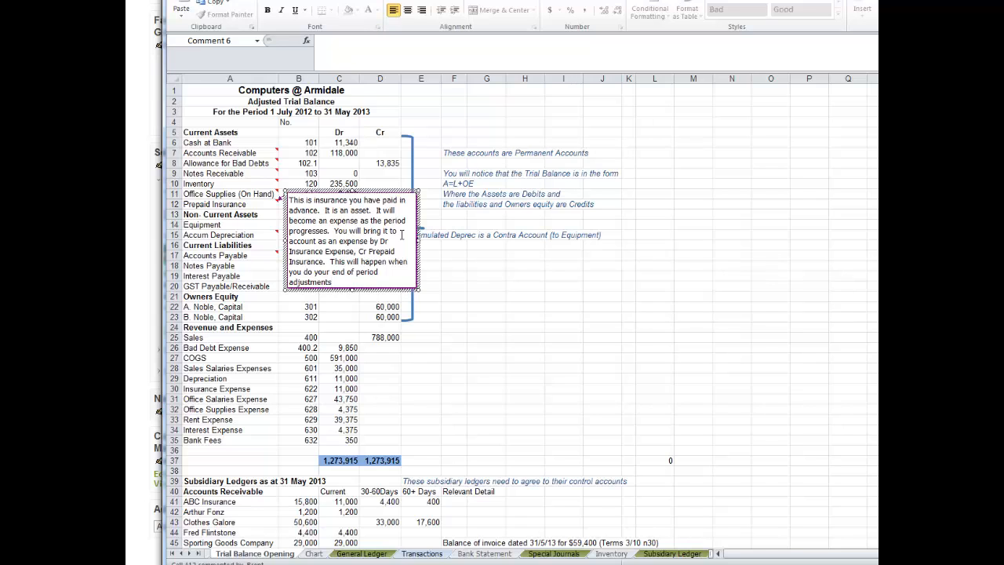
pyautogui.click(235, 204)
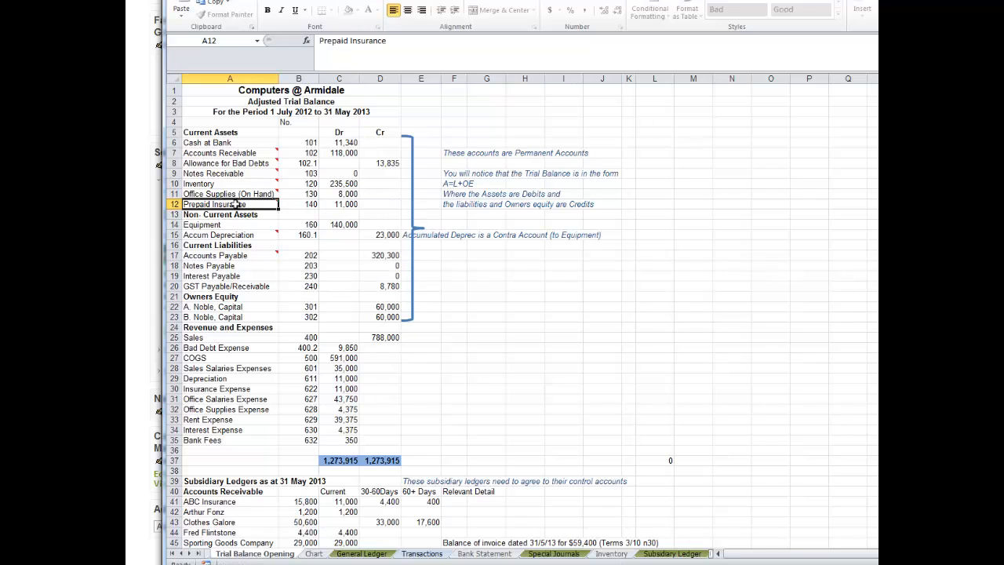
pyautogui.moveTo(228, 175)
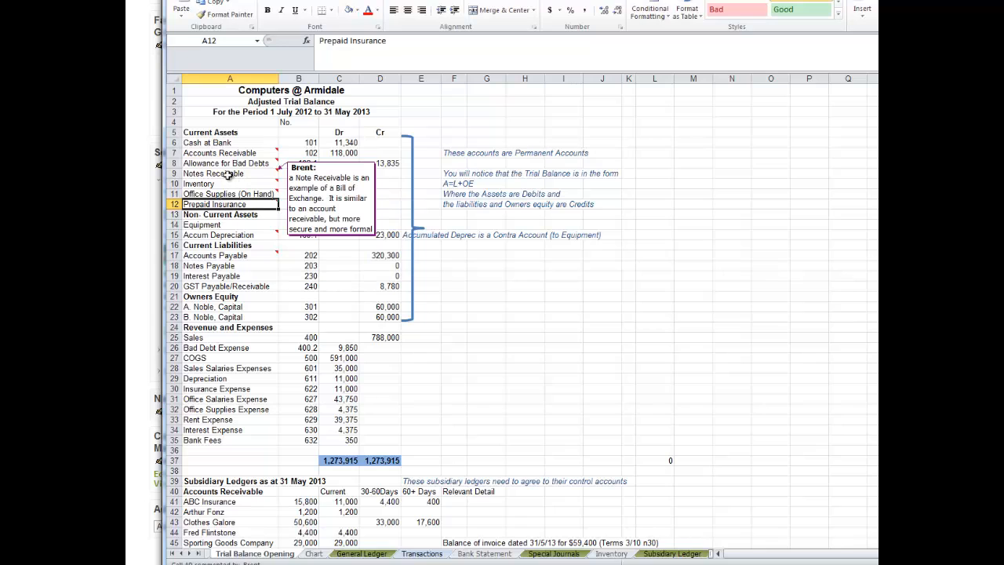